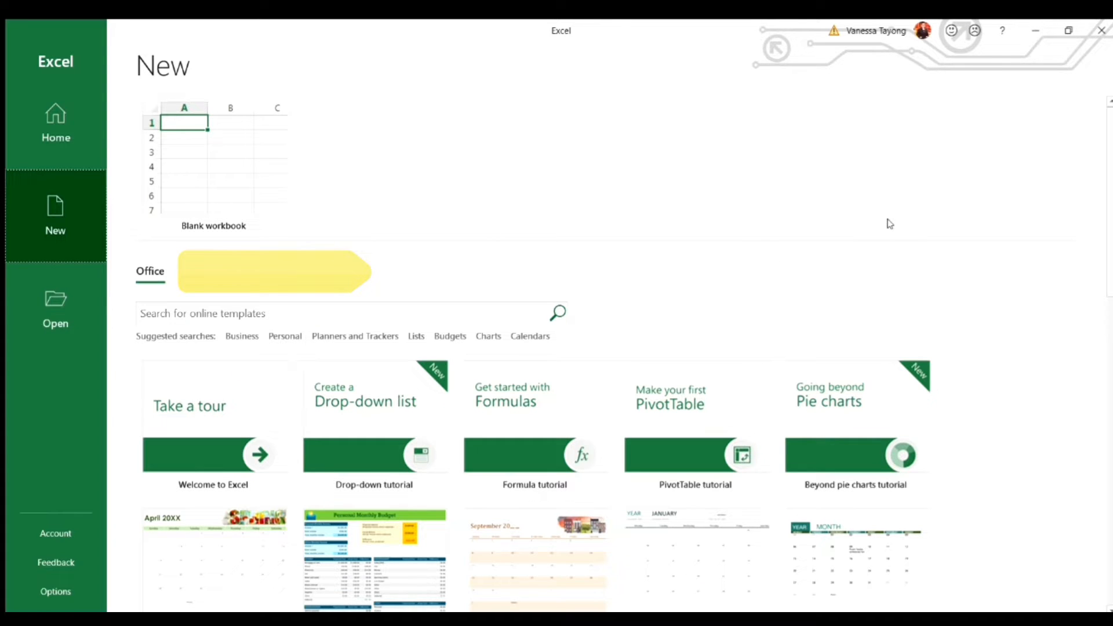
Step: Browse the available workbook templates and search the online templates for "budget"
drag(1110, 185, 1111, 345)
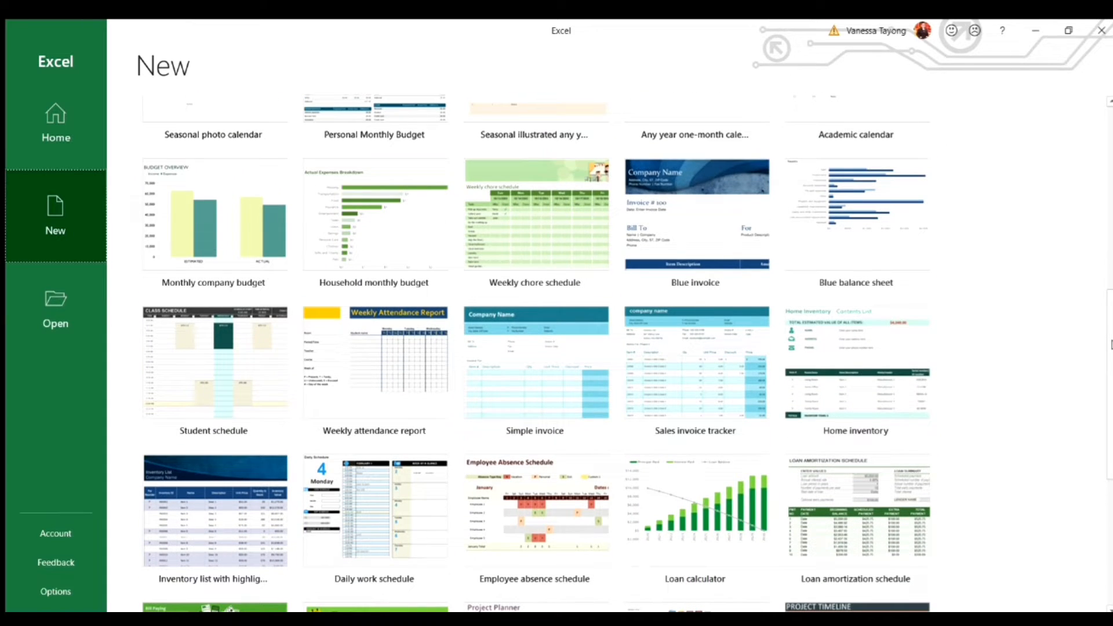
drag(1109, 351, 1110, 207)
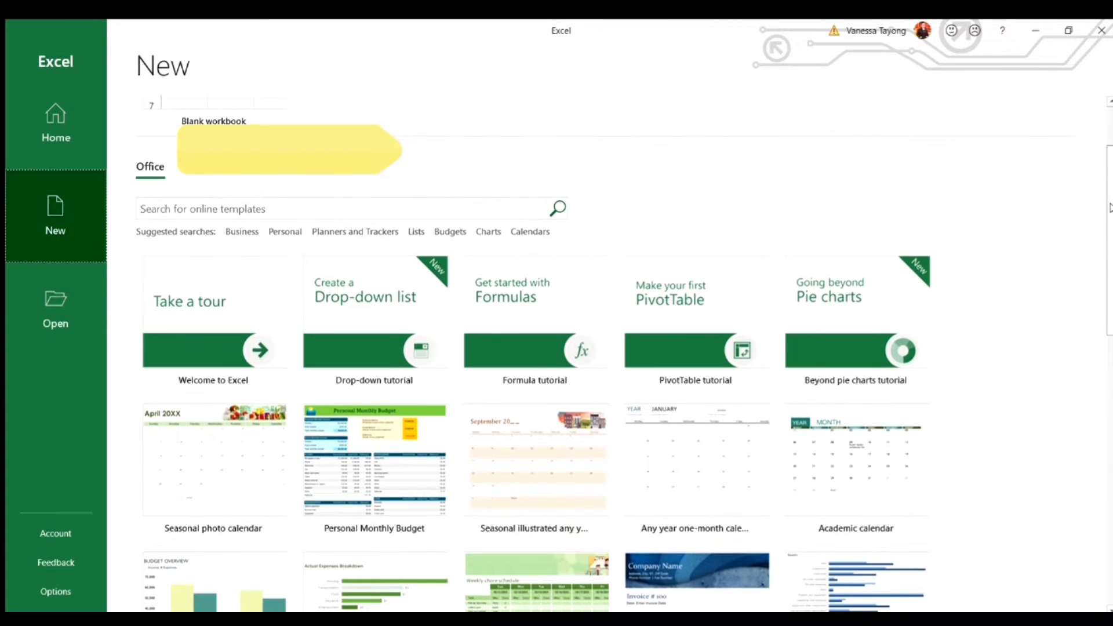
click(480, 207)
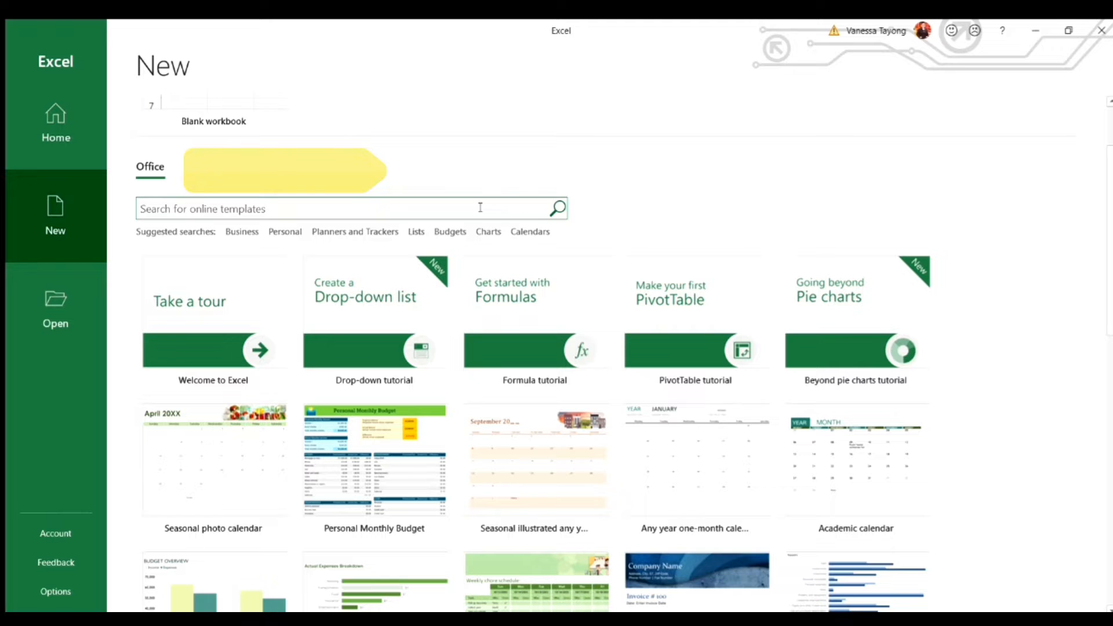
text(budget)
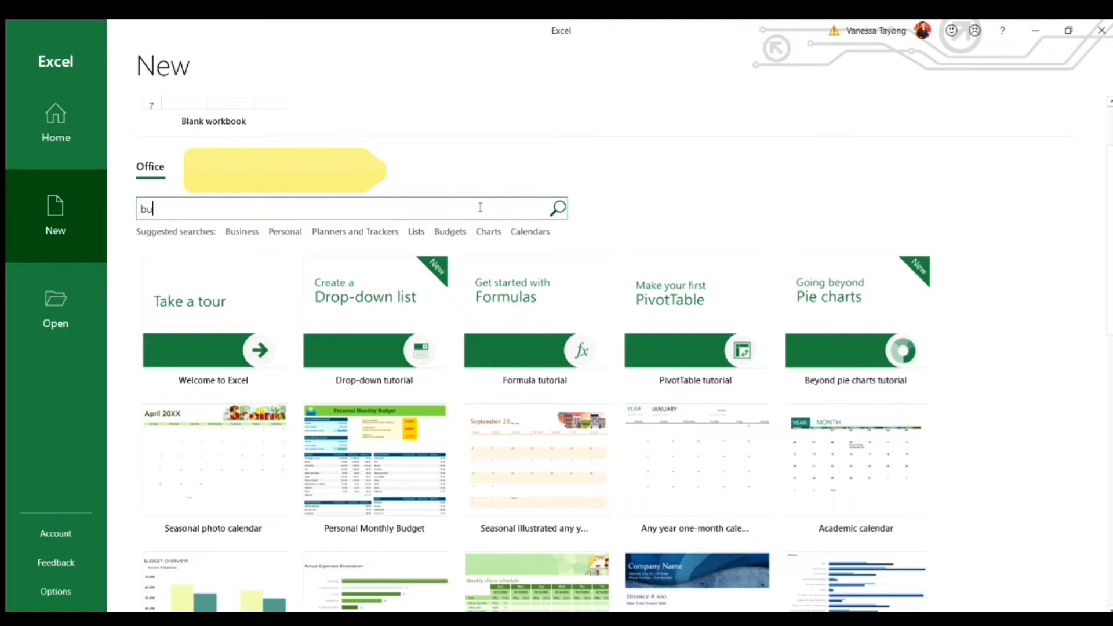
click(557, 207)
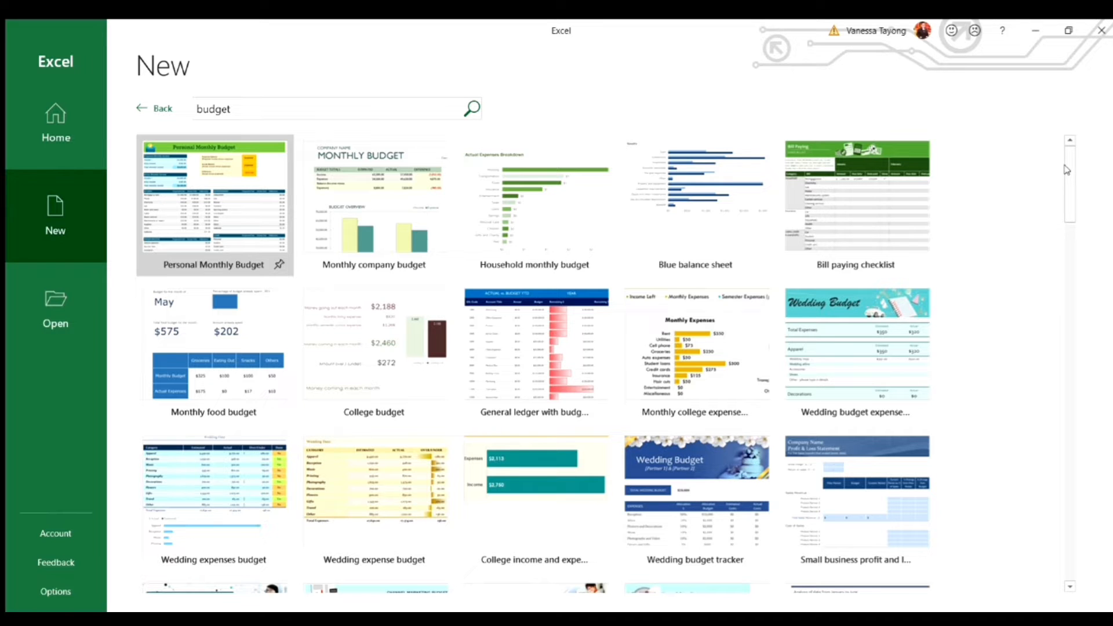
mouse_move(1066, 169)
mouse_down()
mouse_move(1069, 484)
mouse_move(1062, 152)
mouse_up()
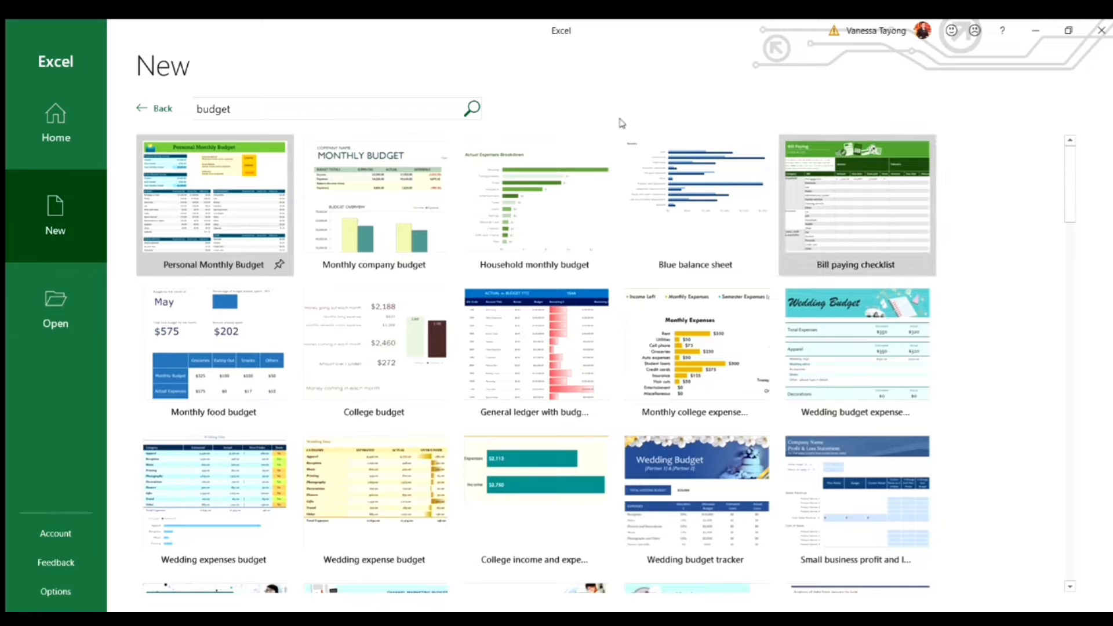
Step: Leave the template search results and create a new blank workbook
click(158, 108)
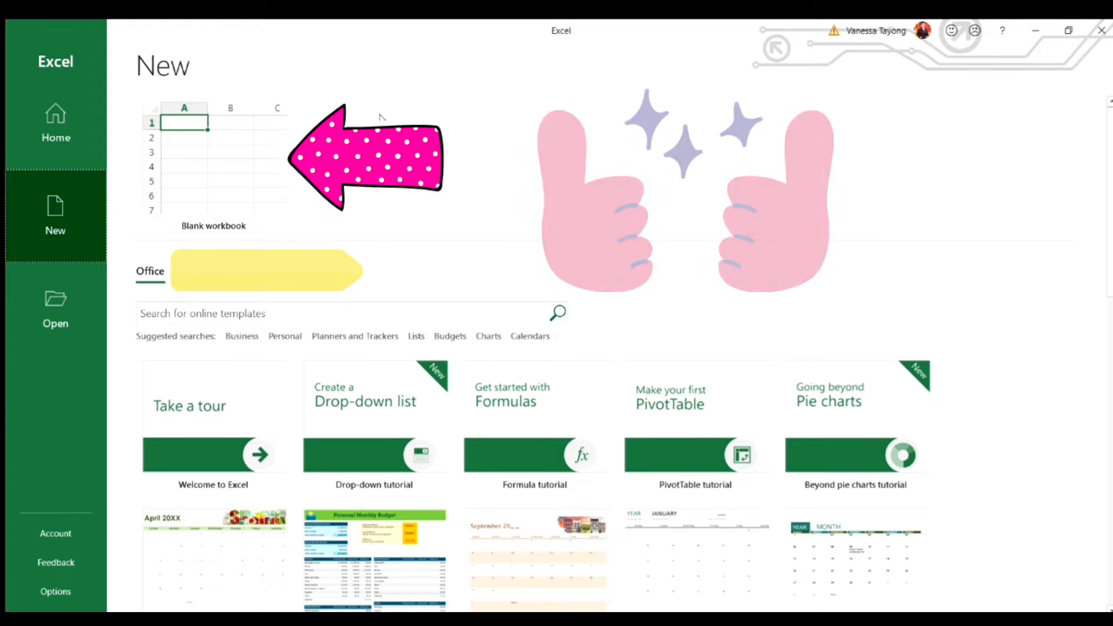
click(250, 147)
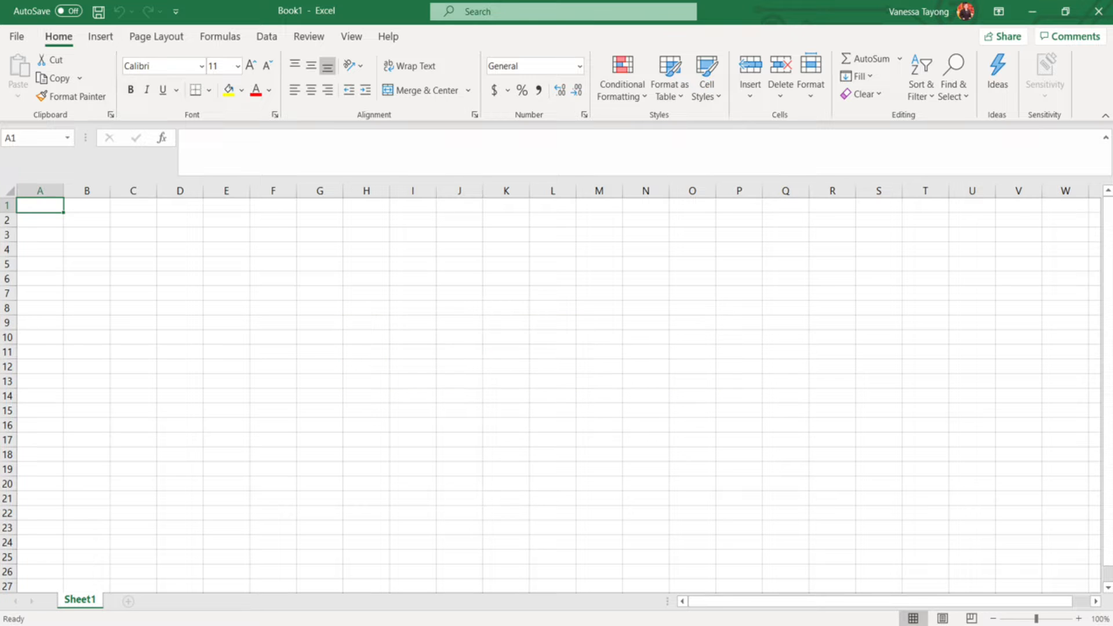
key(ctrl+a)
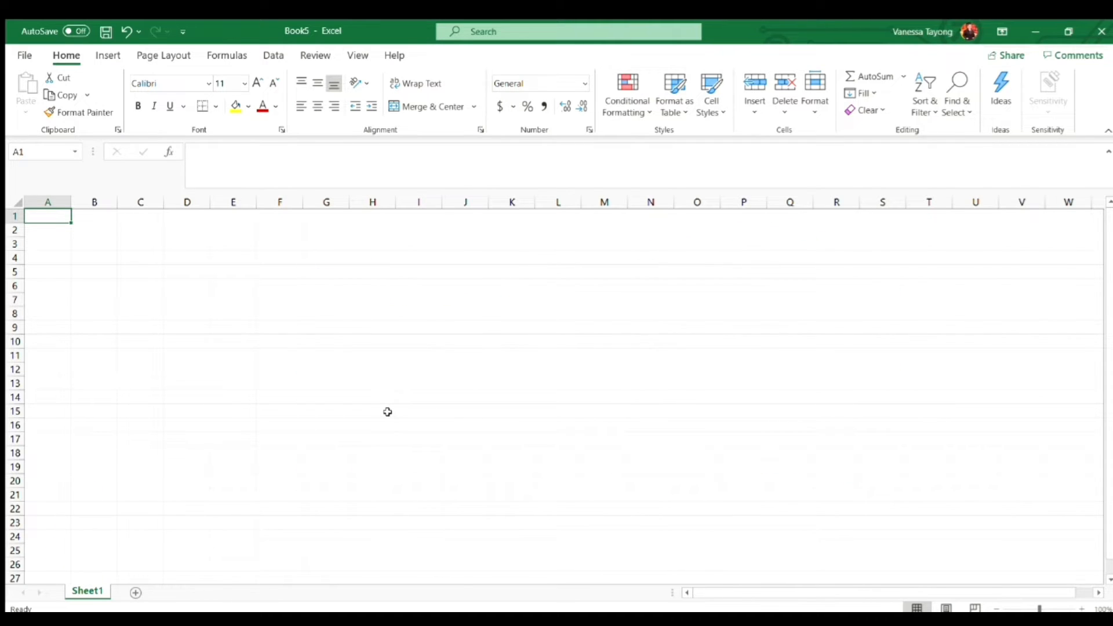
Step: Add a second worksheet to the workbook and rename Sheet1 as Expenses
click(134, 593)
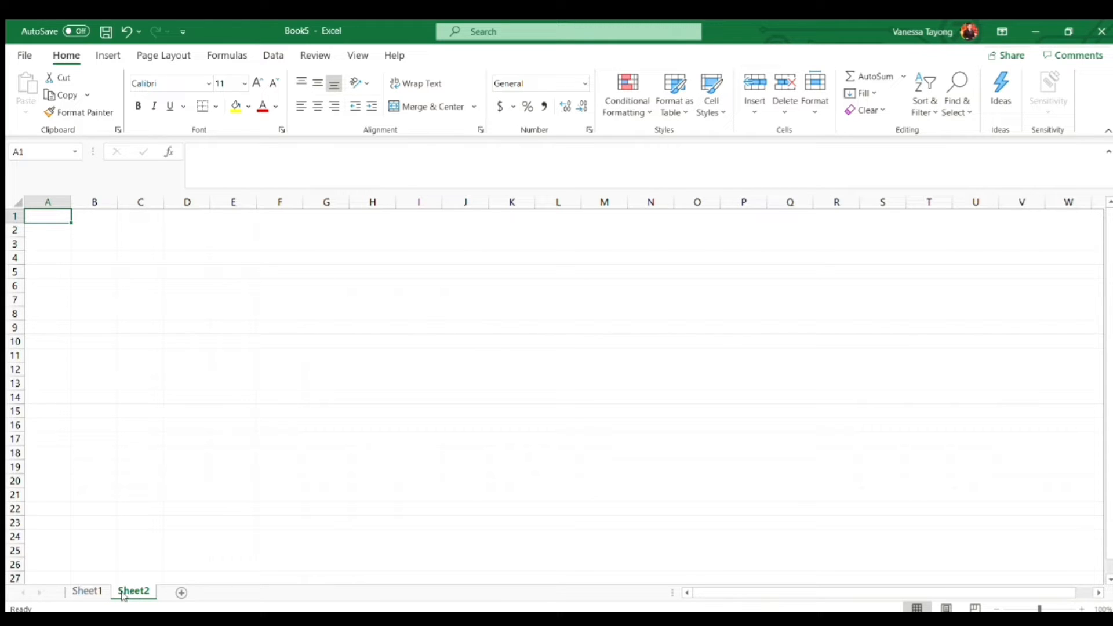
right_click(90, 590)
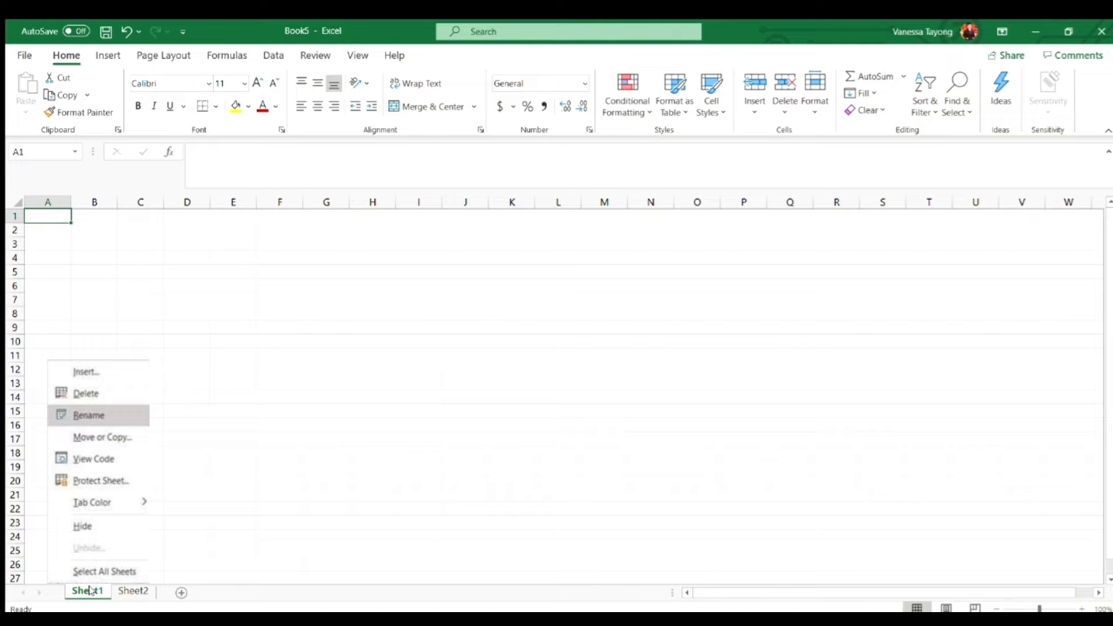
click(151, 426)
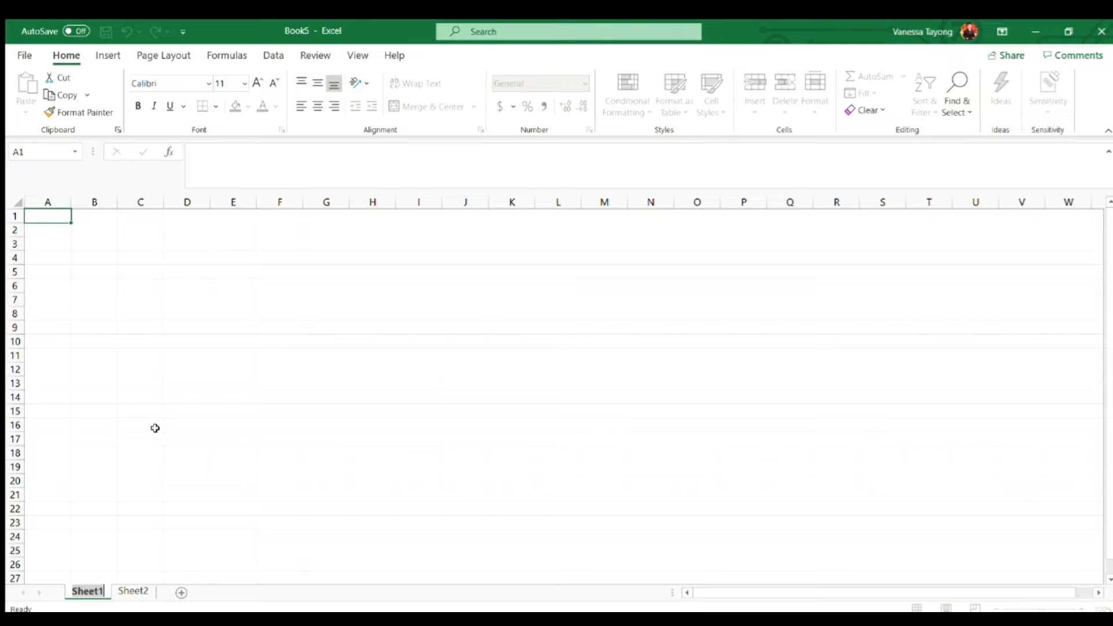
text(Ex)
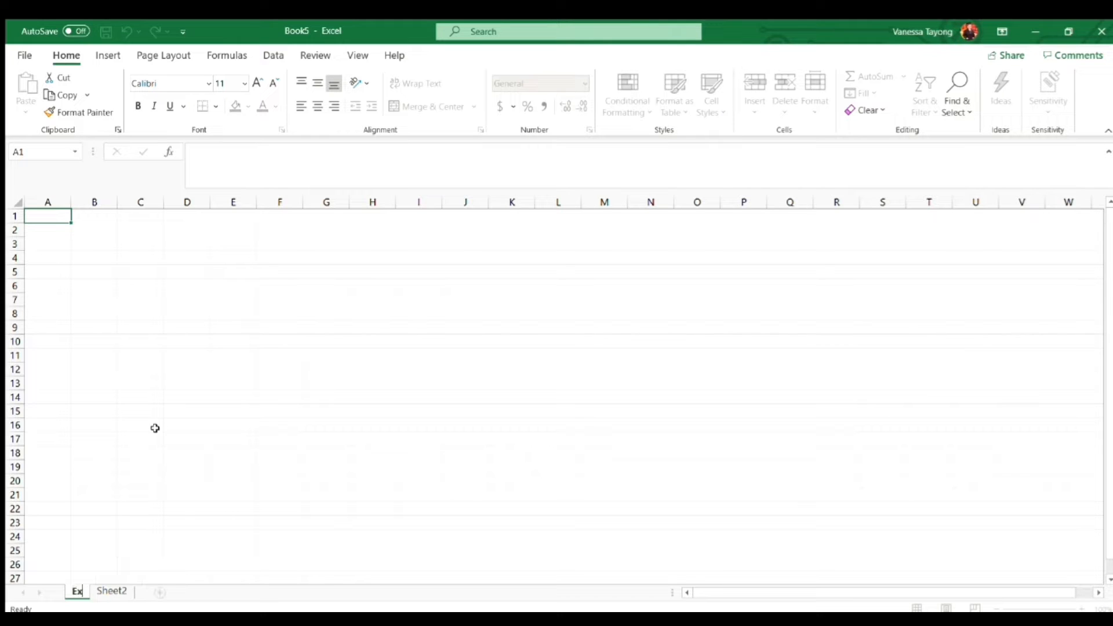
text(penses)
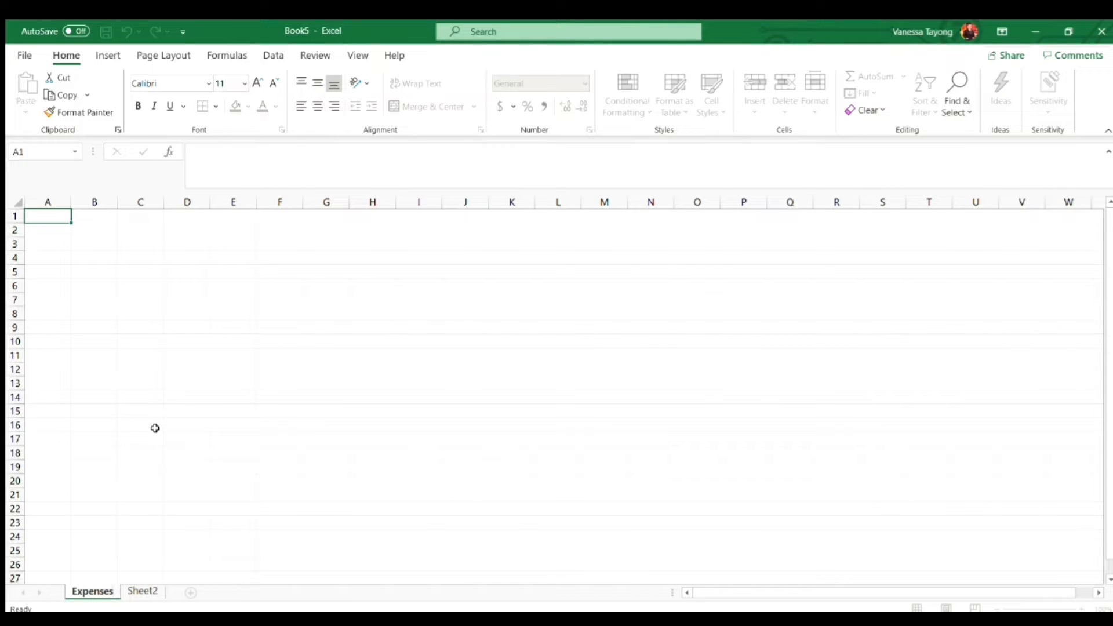
key(Return)
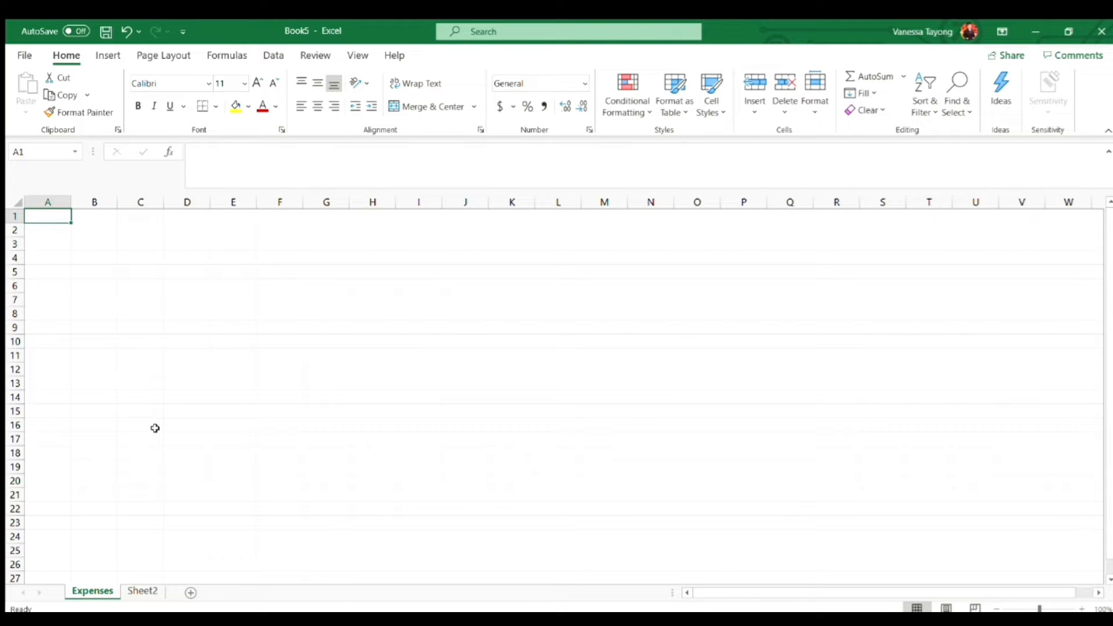
Step: Rename Sheet2 as Master and give the Expenses sheet the standard red tab colour
double_click(145, 590)
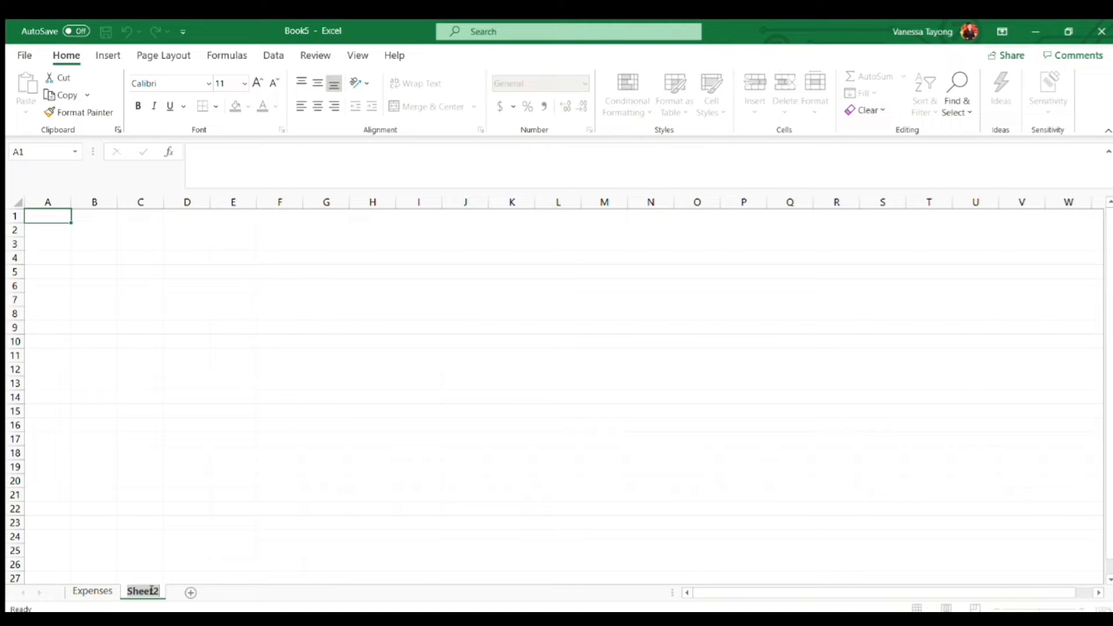
text(Master)
key(Return)
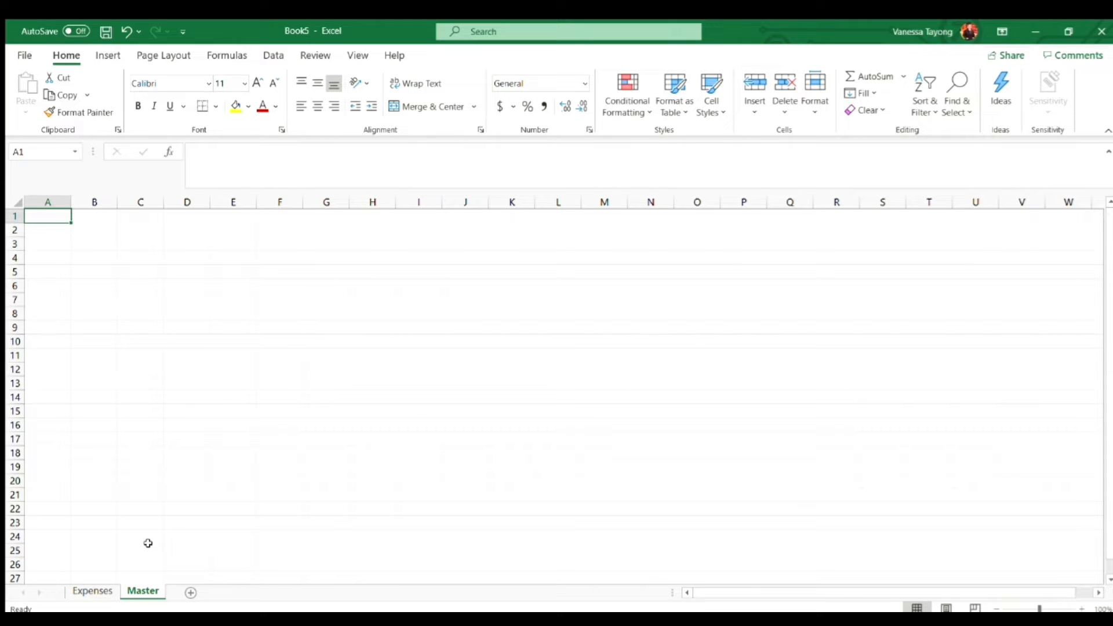
right_click(88, 592)
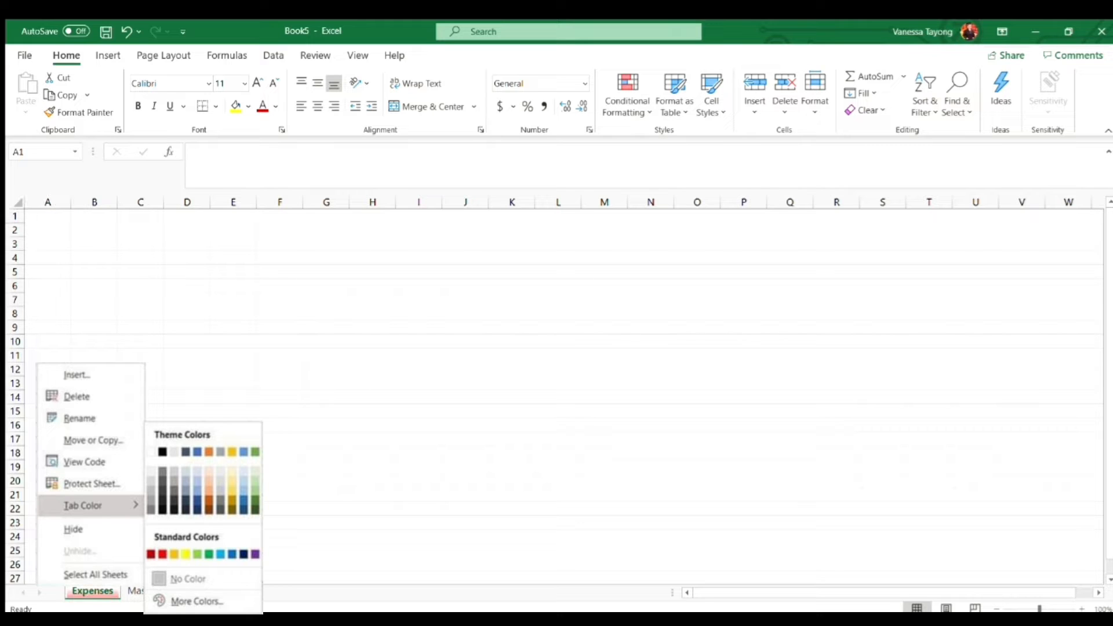
click(162, 554)
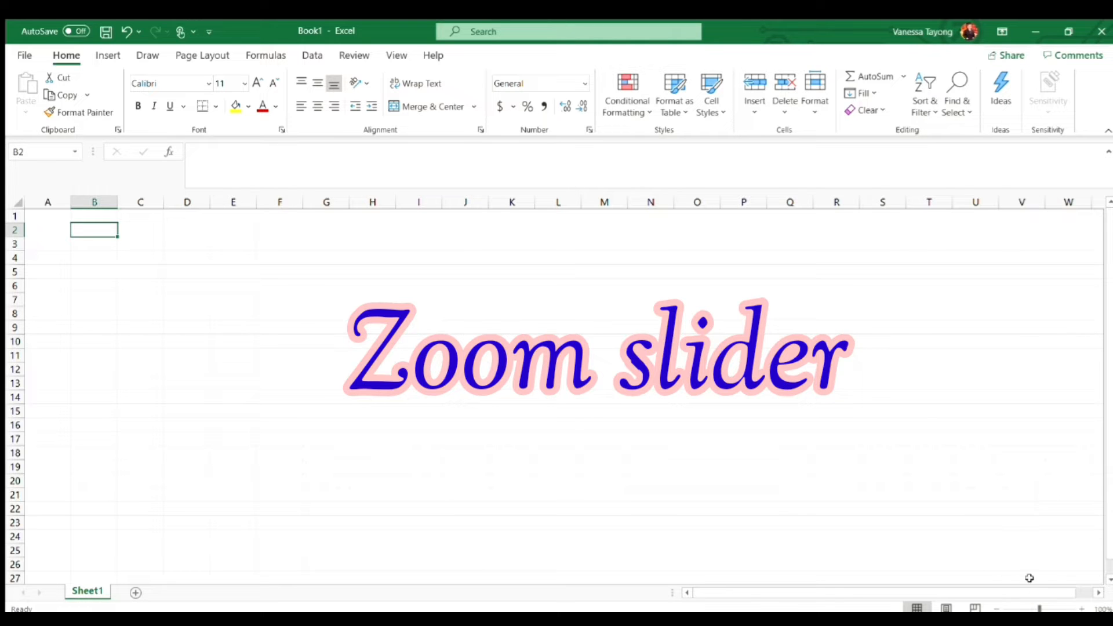
Step: Zoom the worksheet in to 270% to examine the cells enlarged
click(1080, 608)
click(1080, 607)
click(1079, 608)
click(1079, 607)
click(1080, 608)
click(1079, 607)
click(1080, 608)
click(1079, 607)
click(1080, 608)
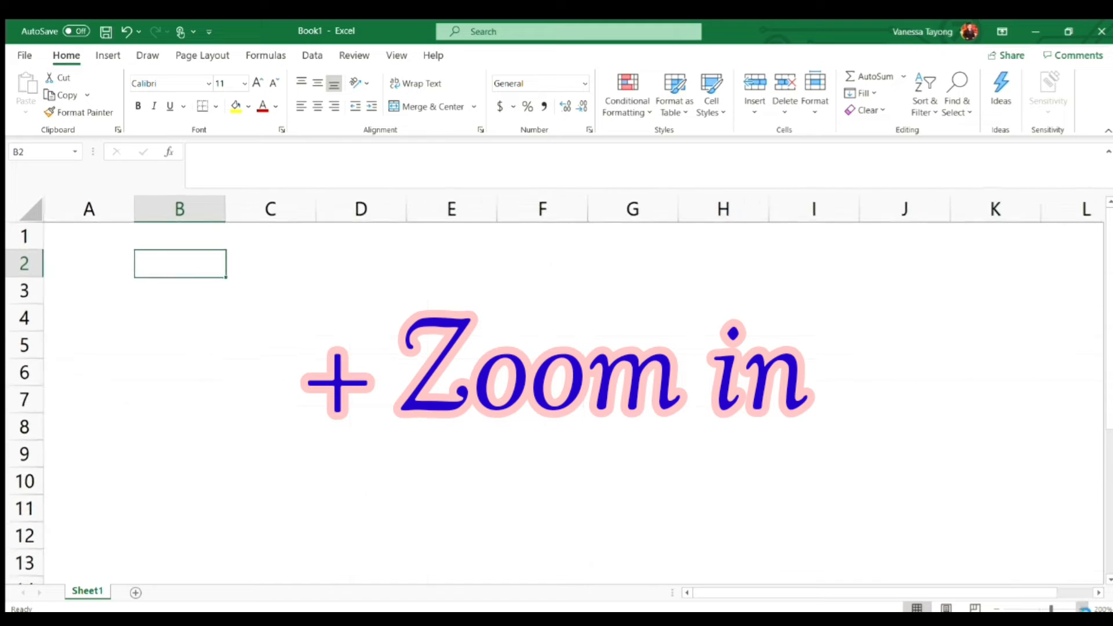
click(1079, 608)
click(1080, 607)
click(1079, 608)
click(1079, 607)
click(1081, 608)
click(1081, 608)
click(1080, 608)
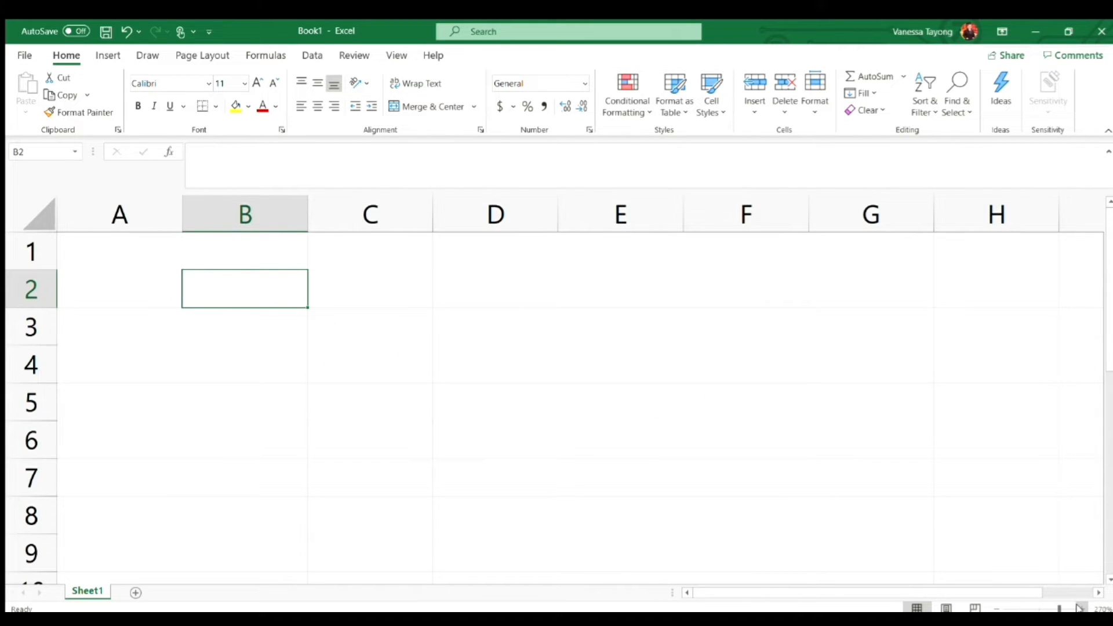
Step: Zoom the worksheet out to 70% to view more rows and columns
click(996, 608)
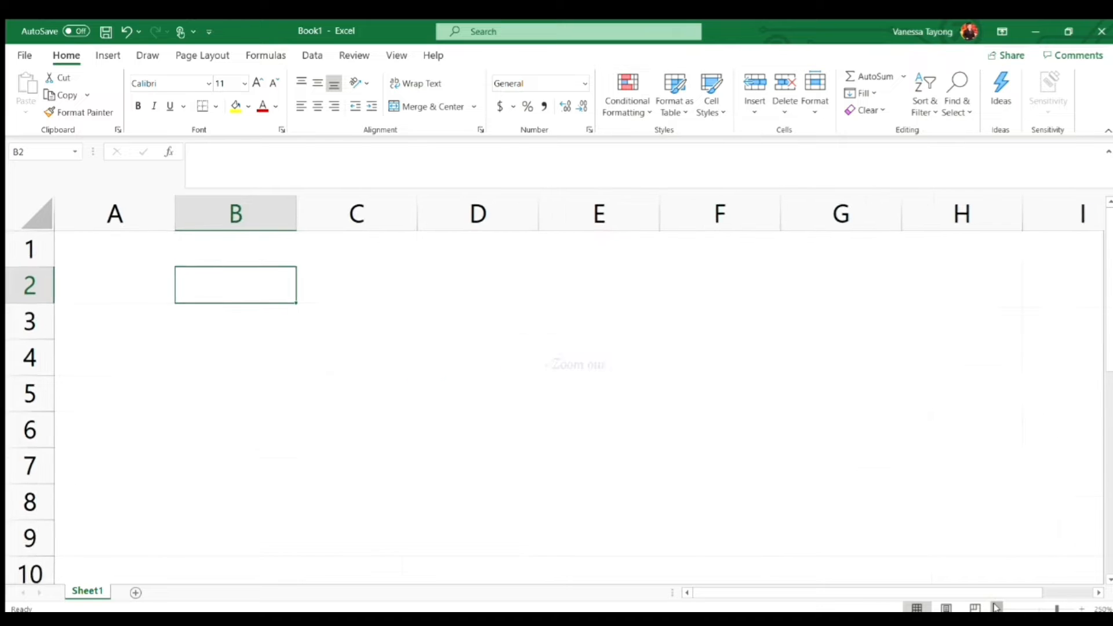
click(996, 607)
click(996, 608)
click(996, 607)
click(996, 607)
click(997, 608)
click(996, 608)
click(996, 608)
click(996, 607)
click(996, 607)
click(996, 607)
click(997, 608)
click(996, 608)
click(996, 608)
click(996, 608)
click(997, 608)
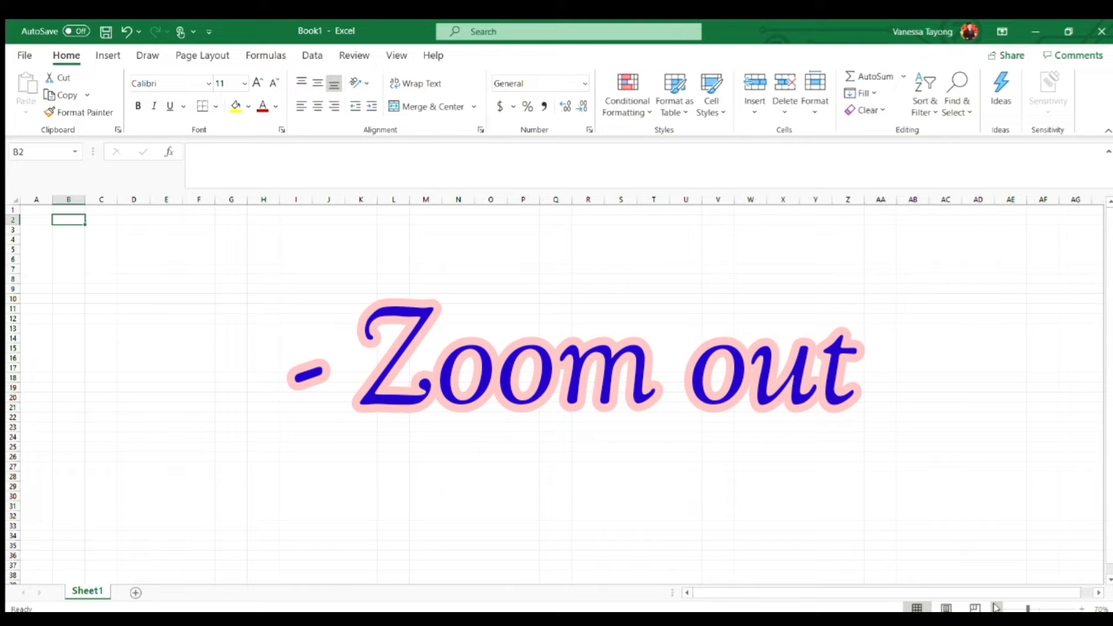
Step: Enter the column header "Date Purchased" in cell A1
click(51, 217)
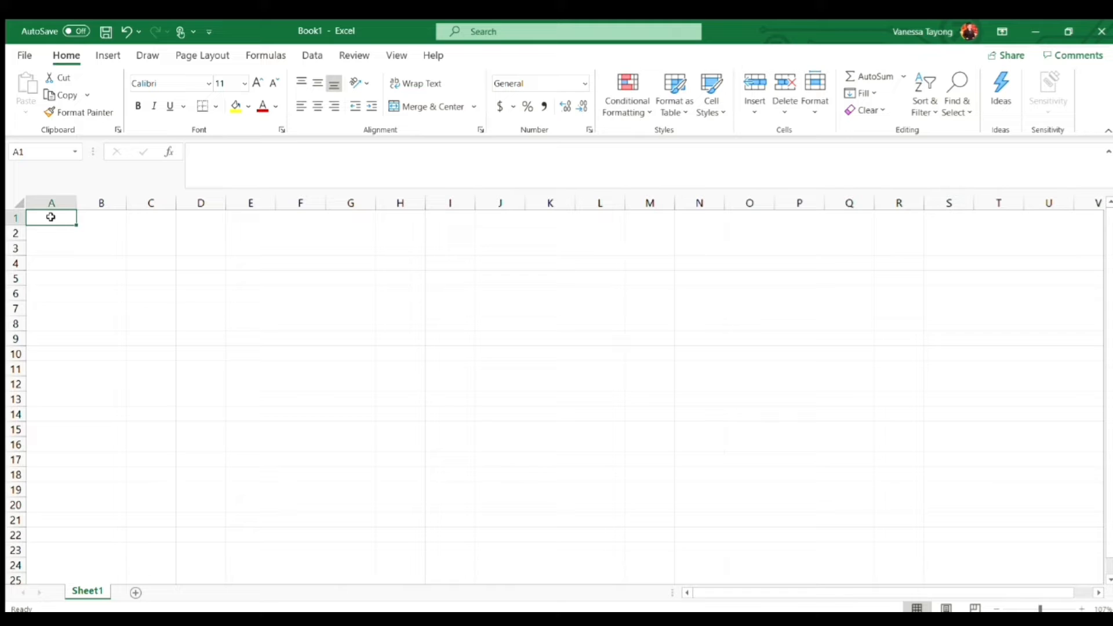
text(D)
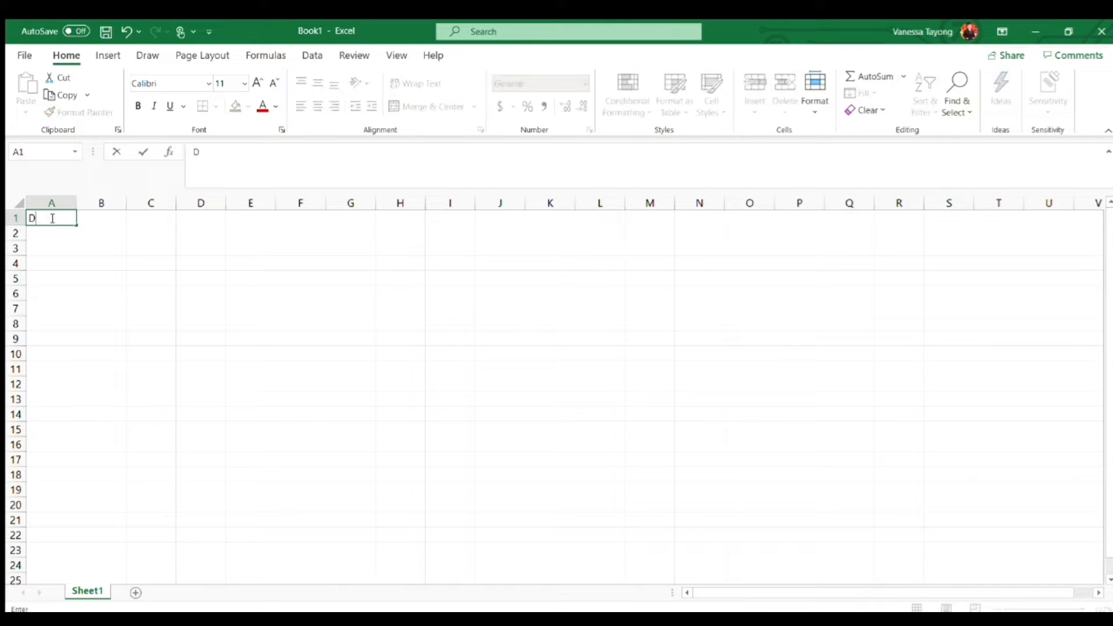
text(ate Purchased)
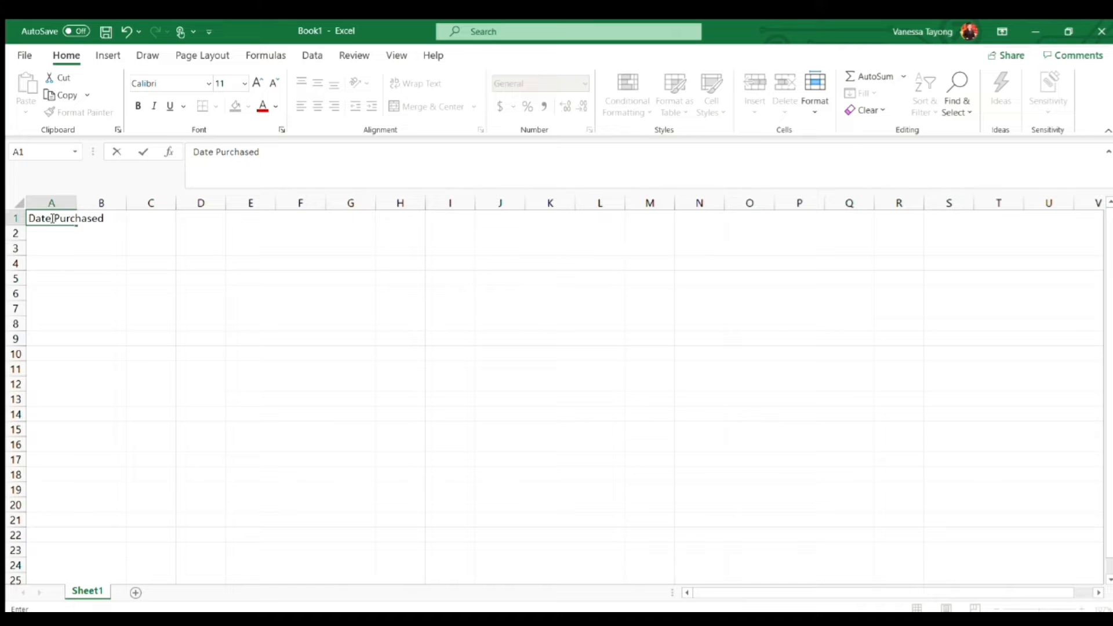
key(Return)
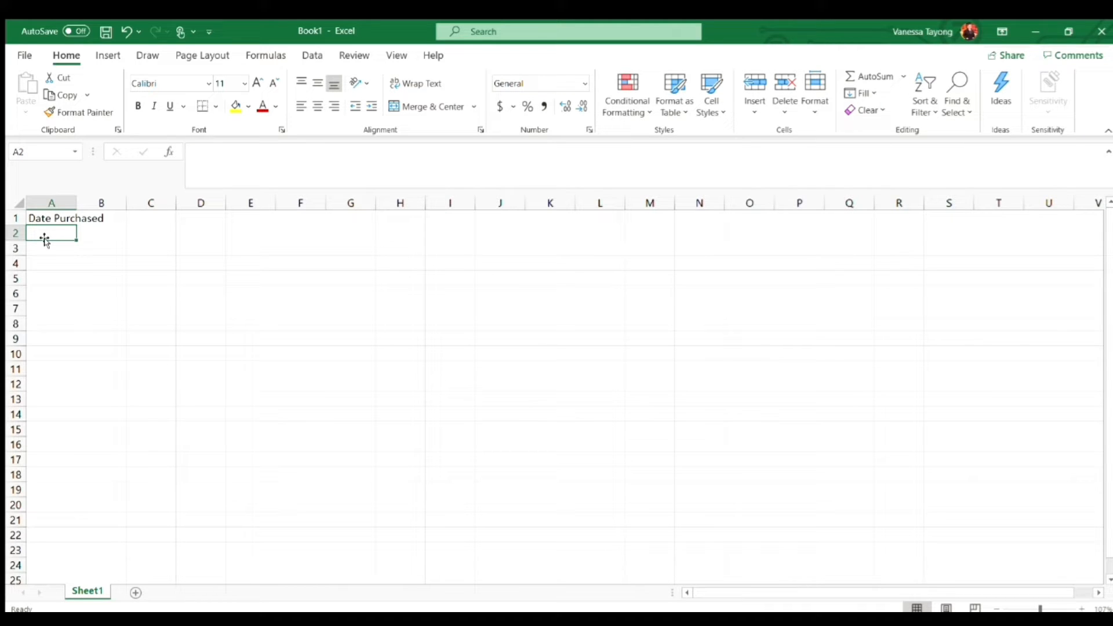
Step: Enter the column header "Item" in cell B1, beside the Date Purchased header
click(108, 217)
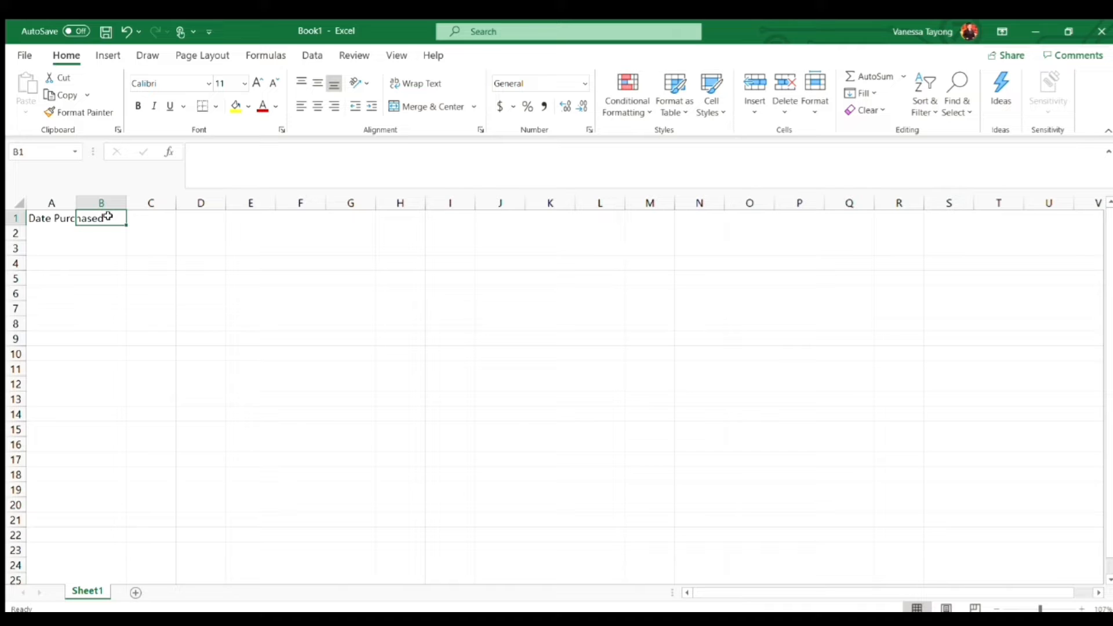
click(53, 217)
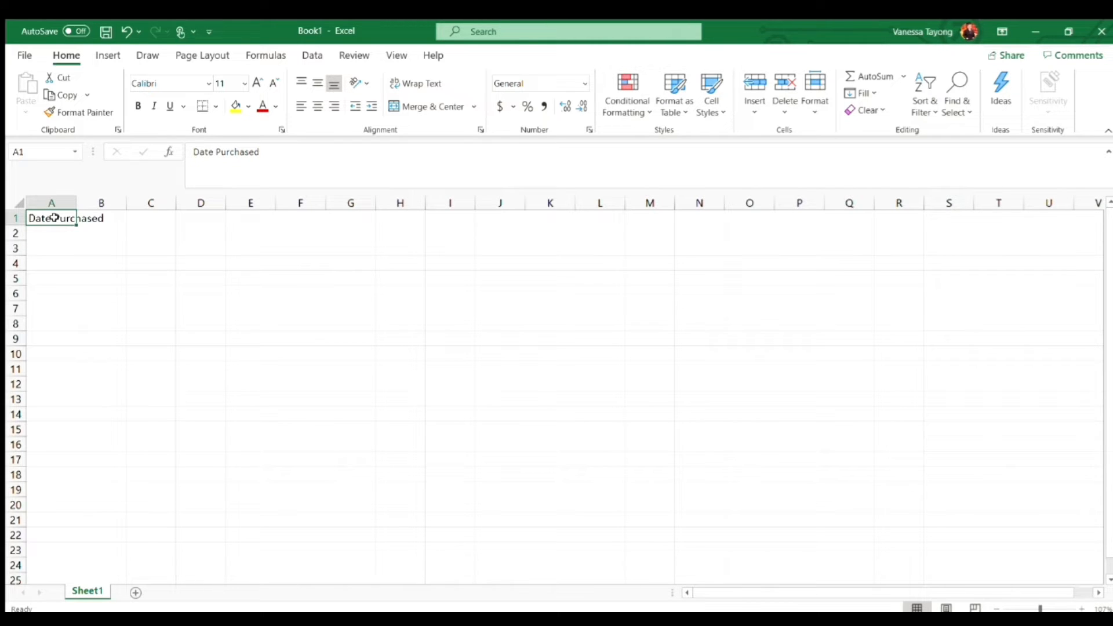
click(110, 217)
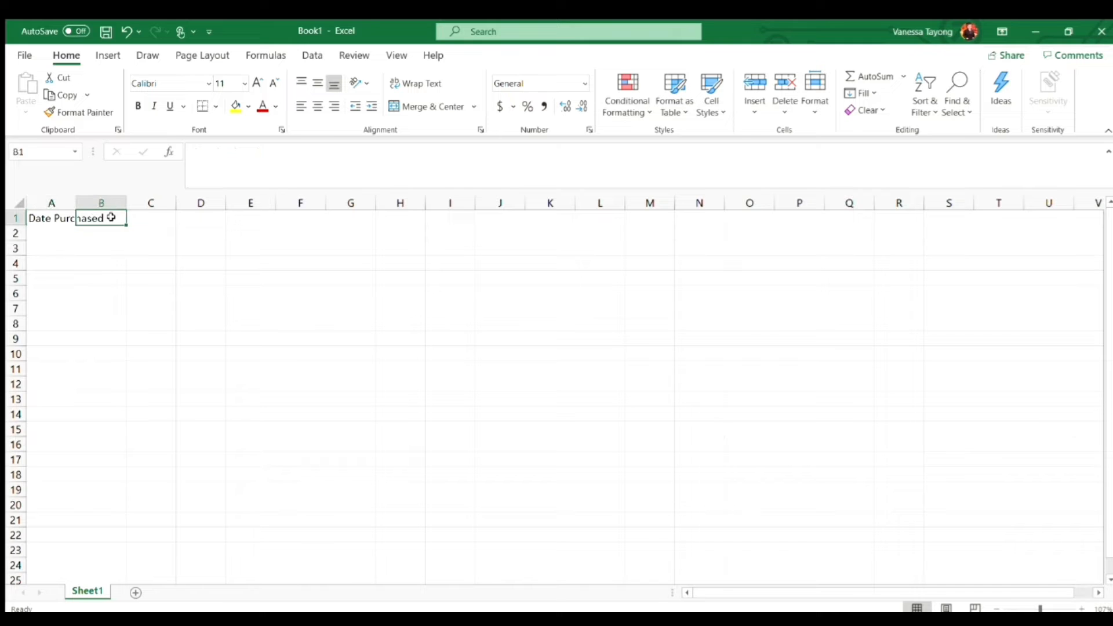
text(Item)
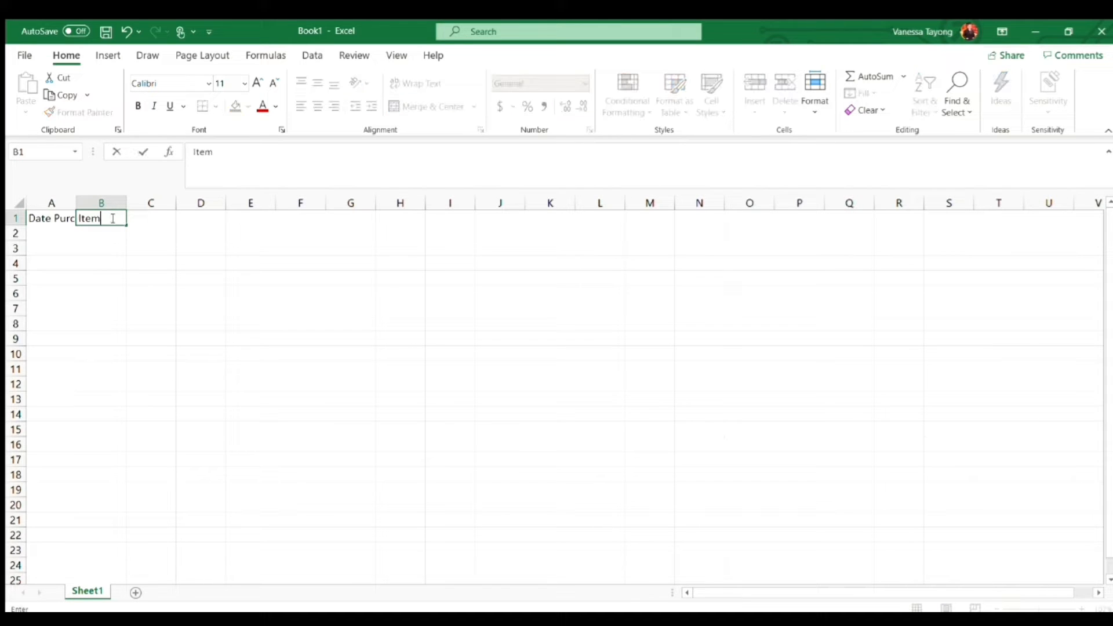
key(Return)
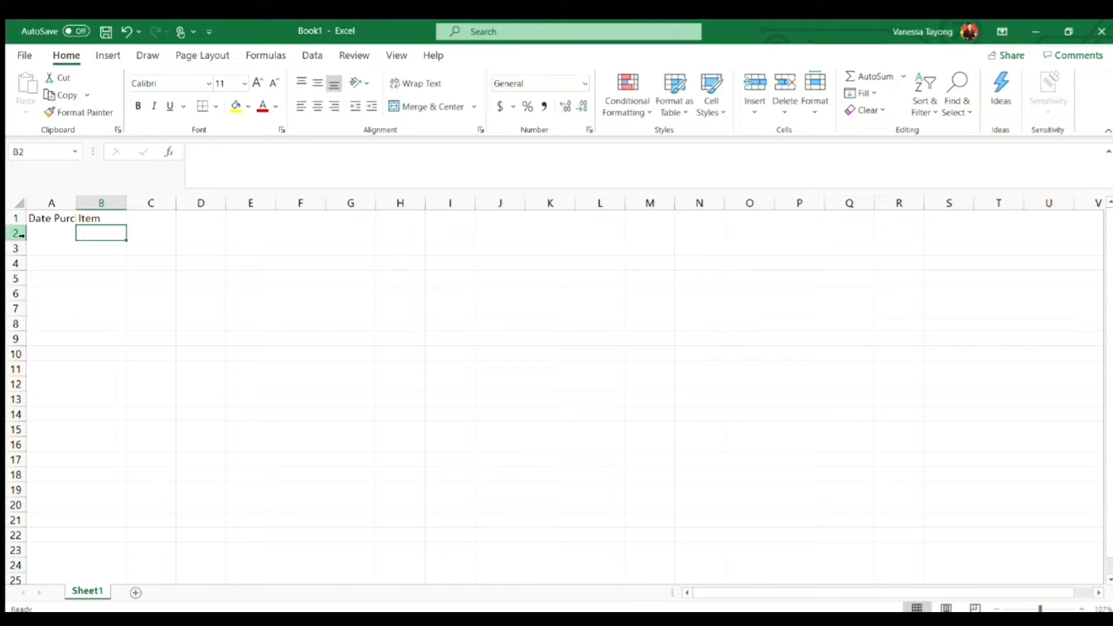
Step: Try widening column A until the Date Purchased header fits, and undo the width change
click(61, 236)
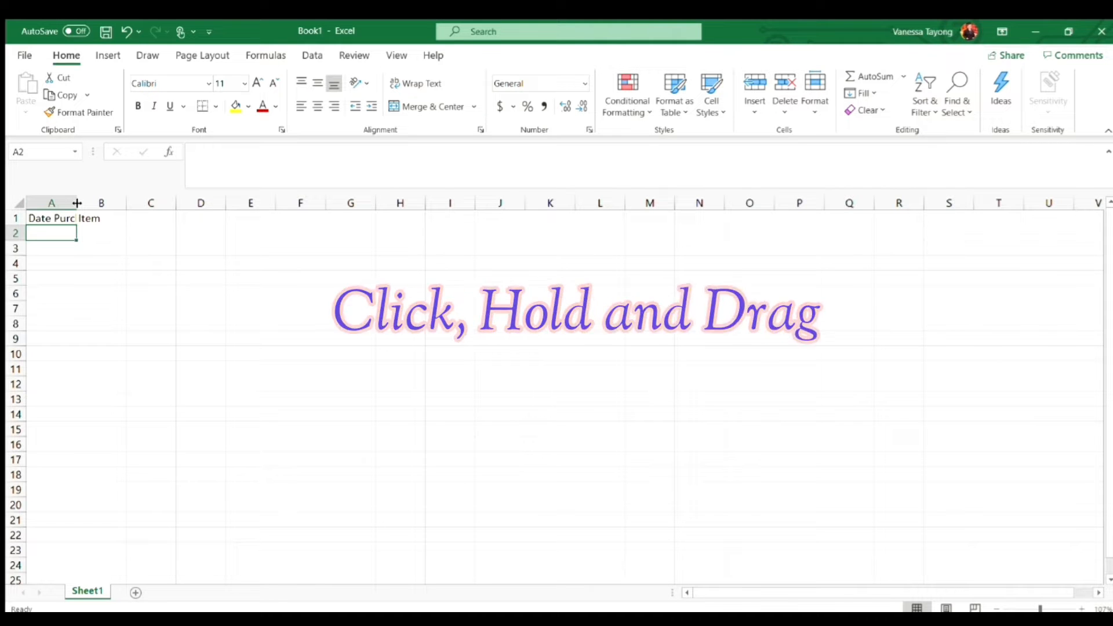
drag(77, 202, 110, 202)
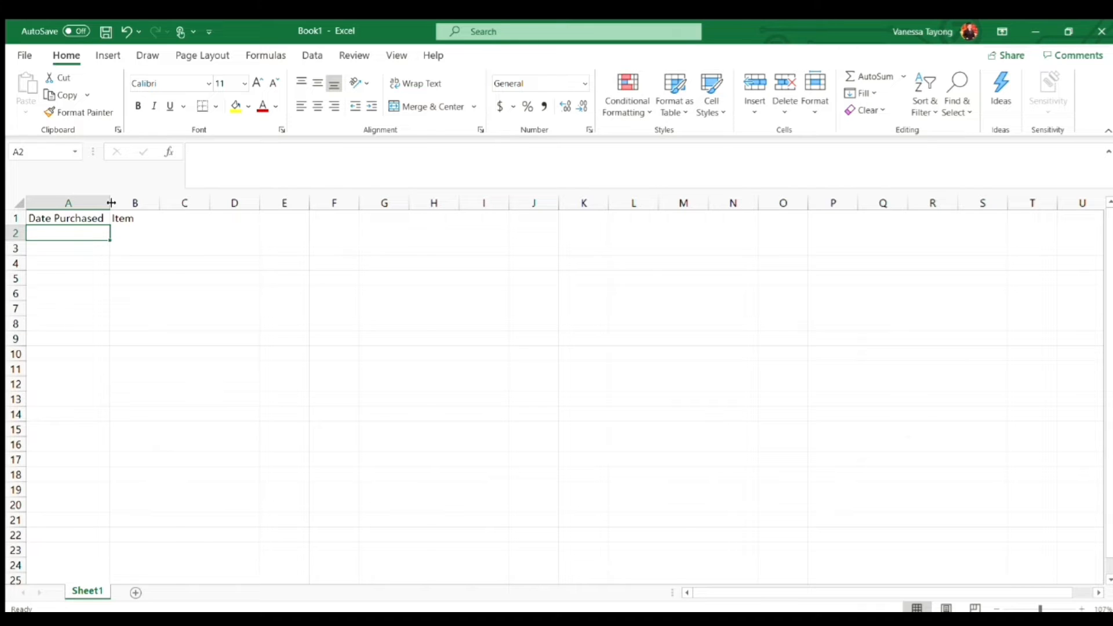
key(ctrl+z)
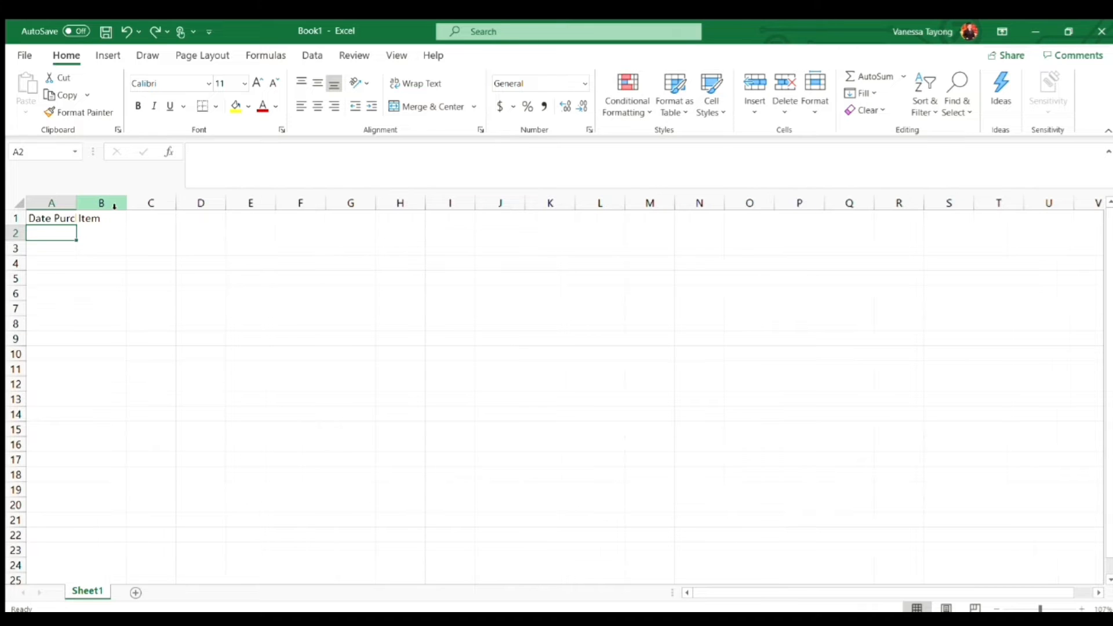
Step: Fit column A's width to the Date Purchased header and enter the column header "Amount" in cell C1
double_click(76, 203)
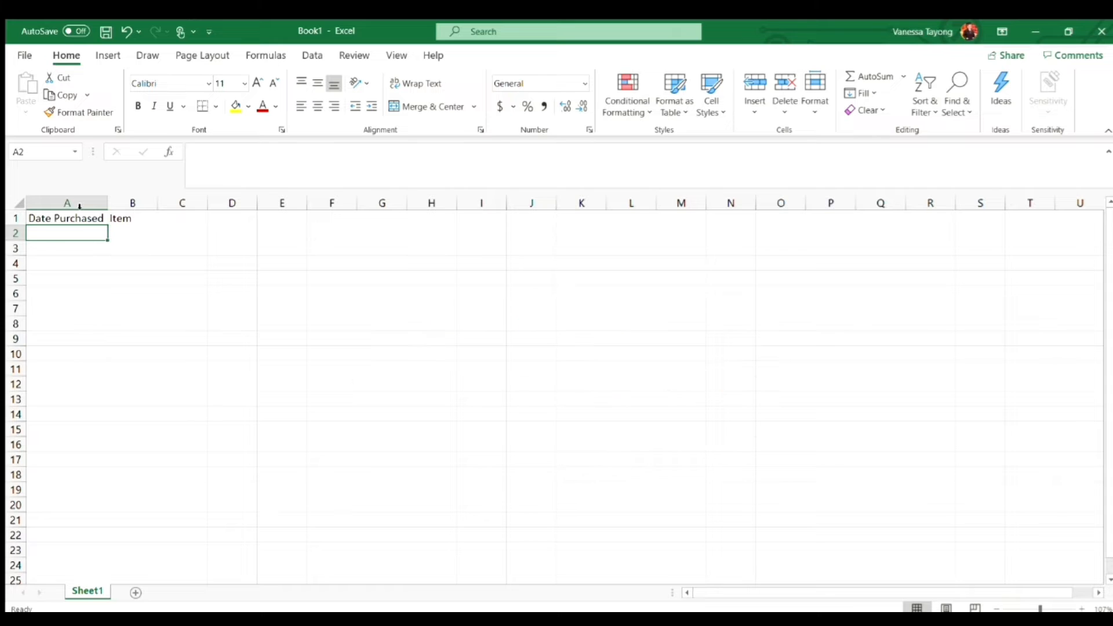
click(137, 218)
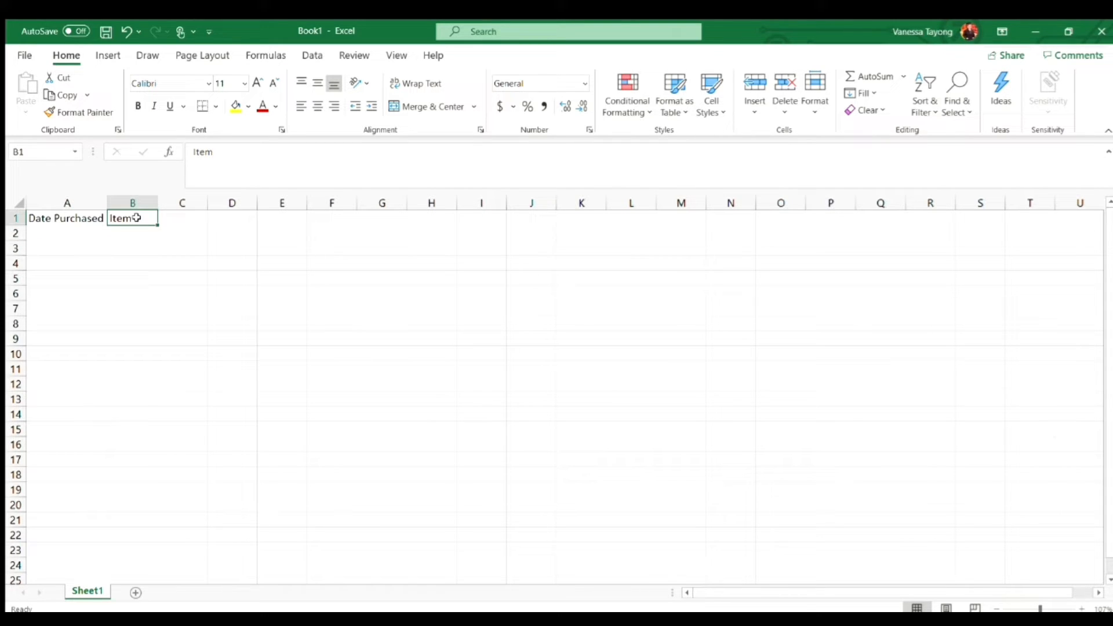
key(Tab)
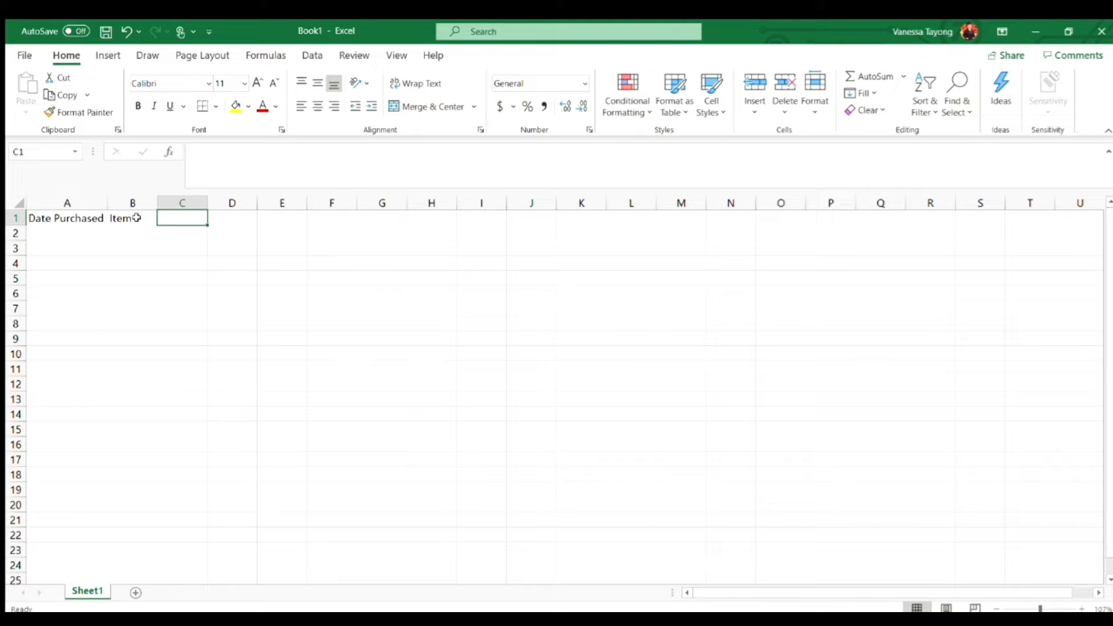
text(Amount)
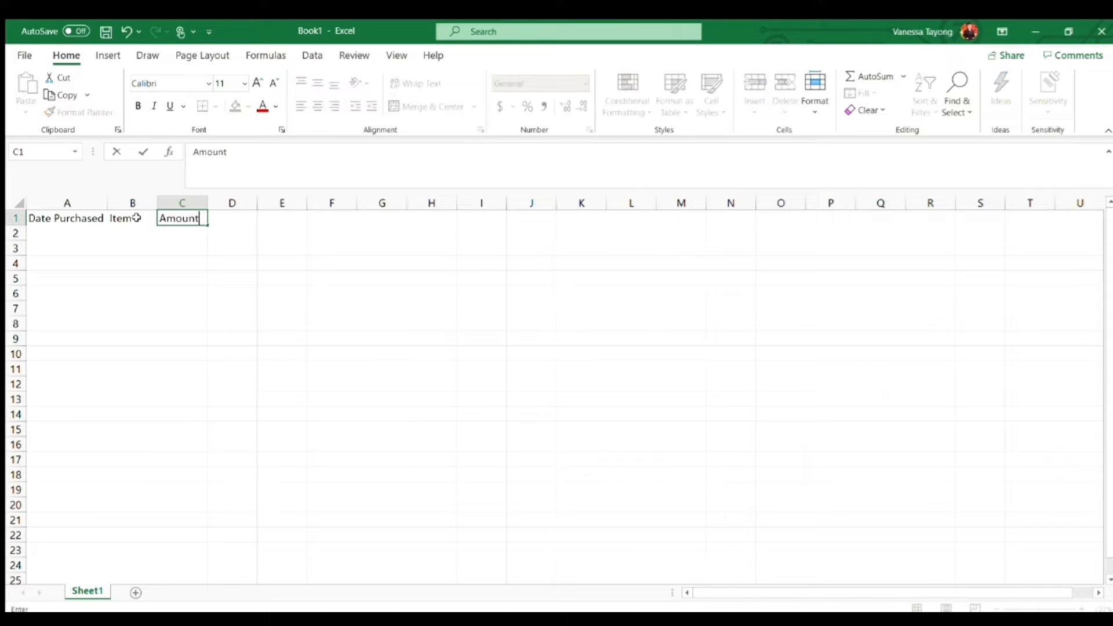
key(Return)
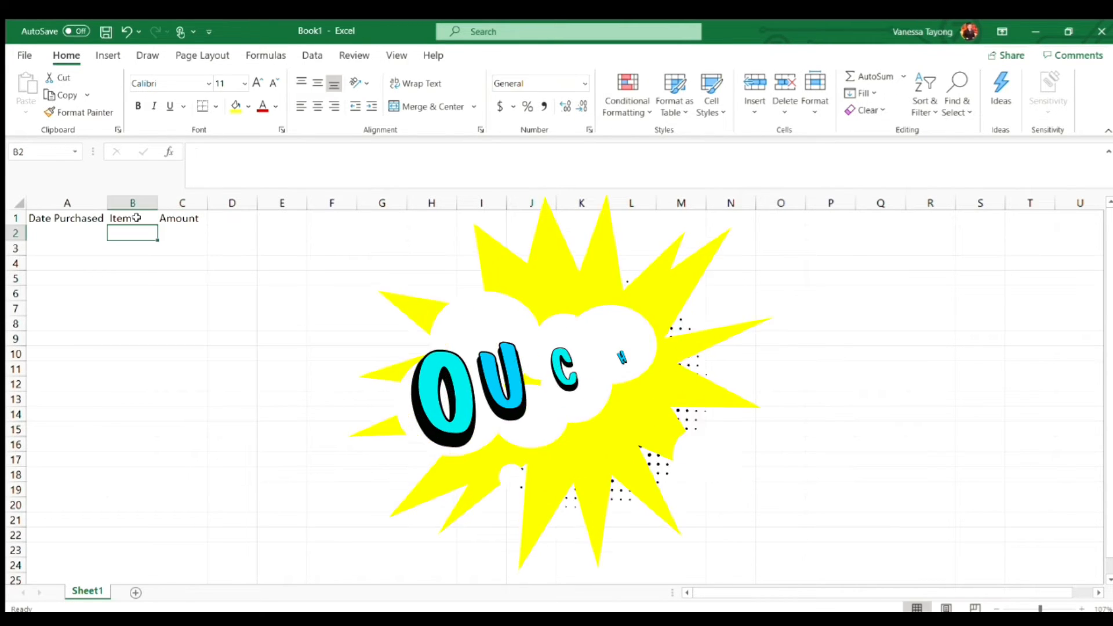
Step: Enter the first expense in row 2 with date 01/04/2020, item "Gorocery" and amount 3000
click(67, 231)
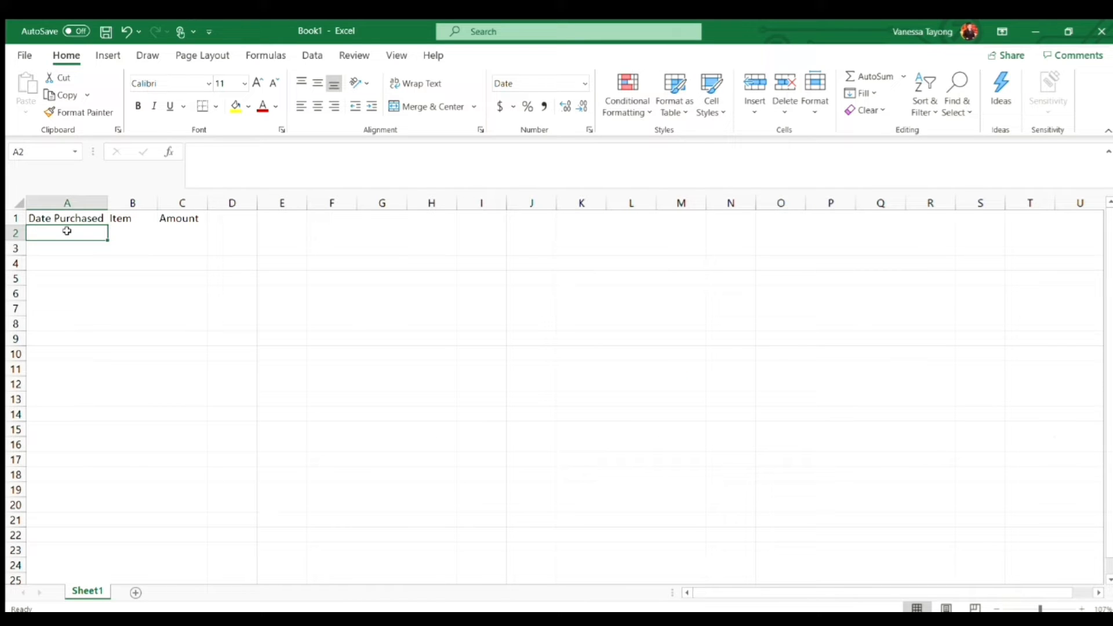
text(01/)
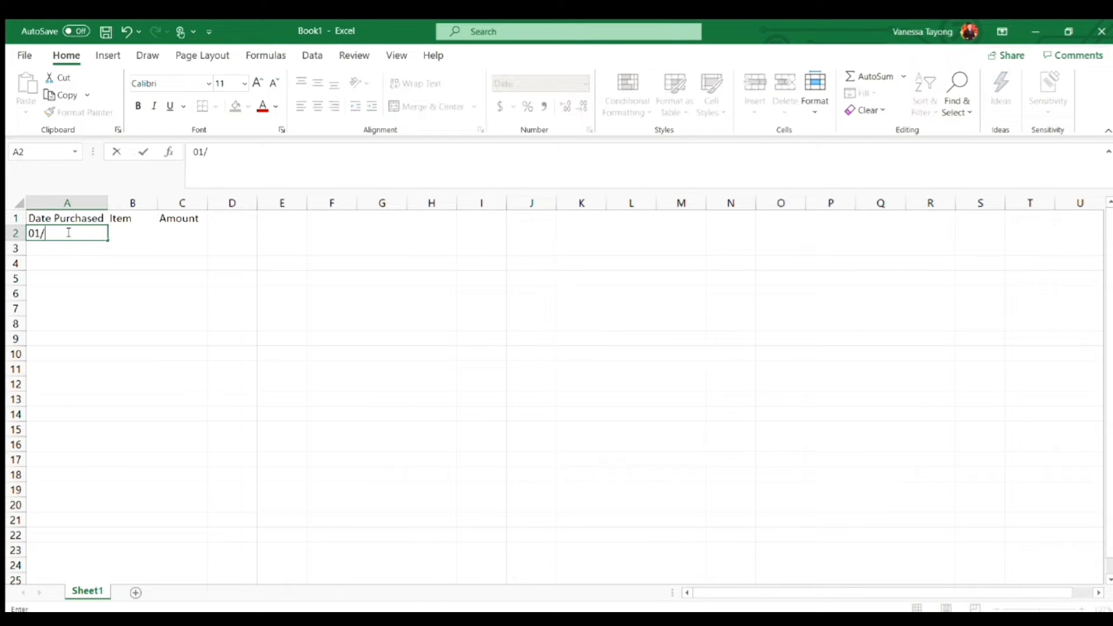
text(04/2020)
key(Tab)
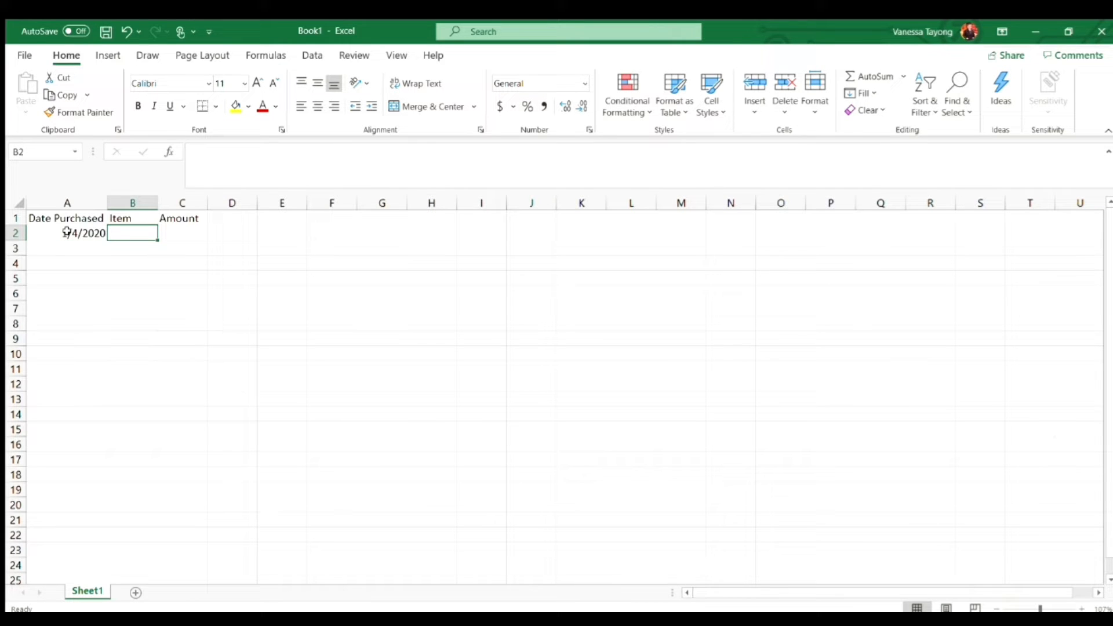
text(Gorocery)
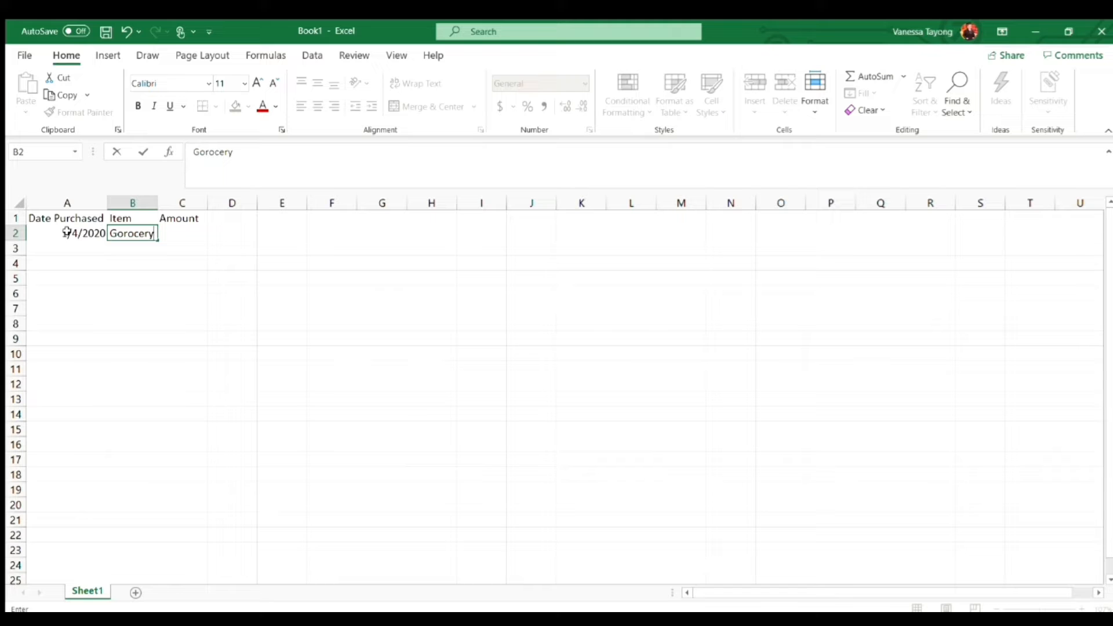
key(Tab)
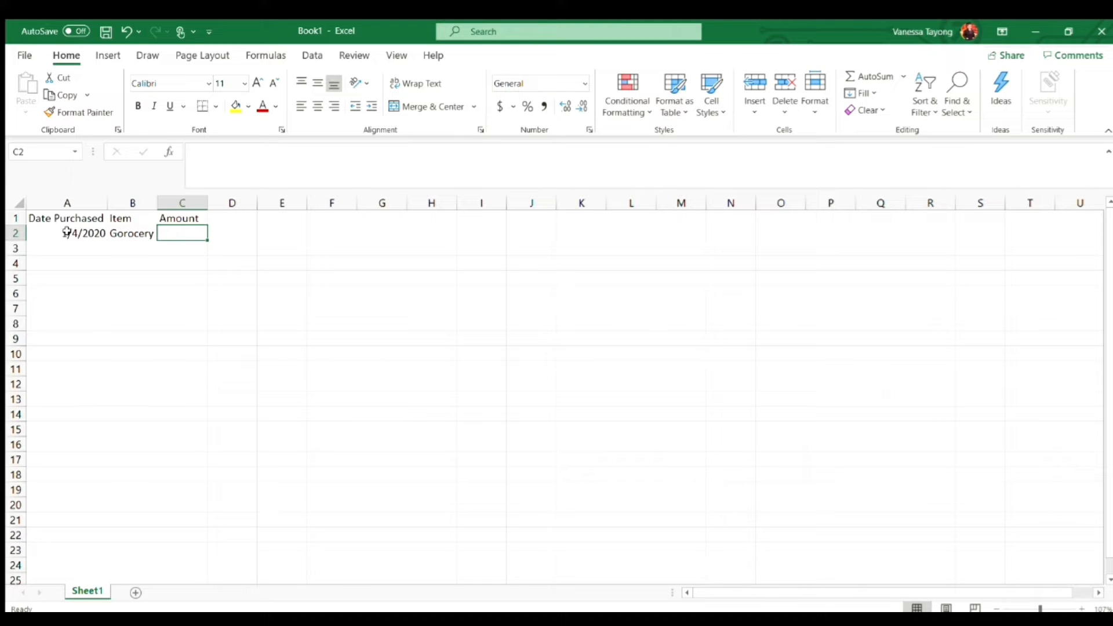
text(3000)
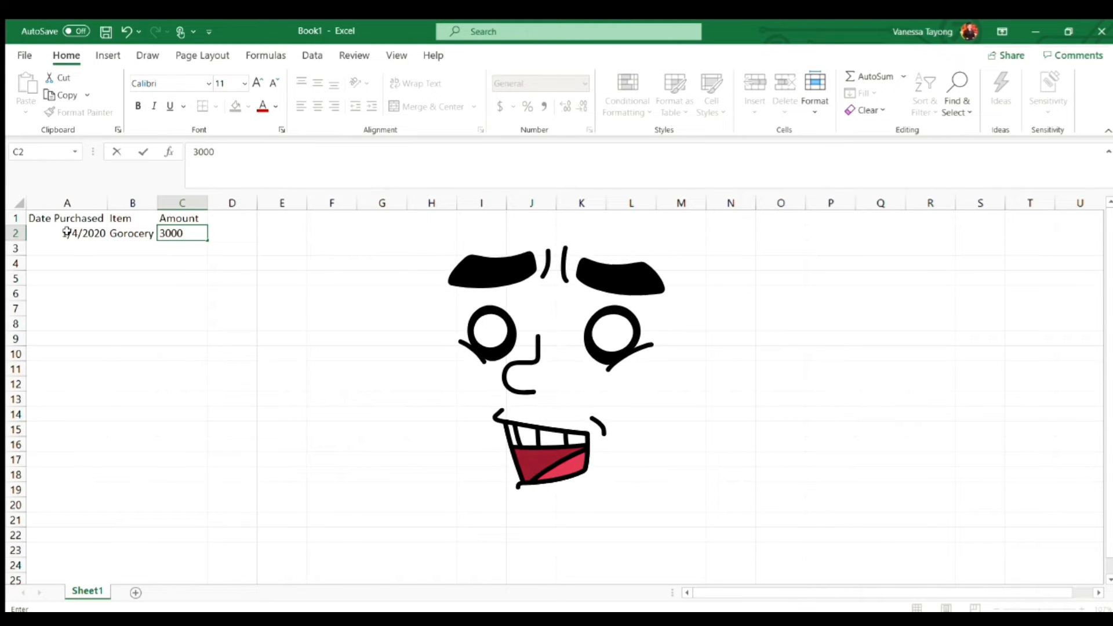
key(Return)
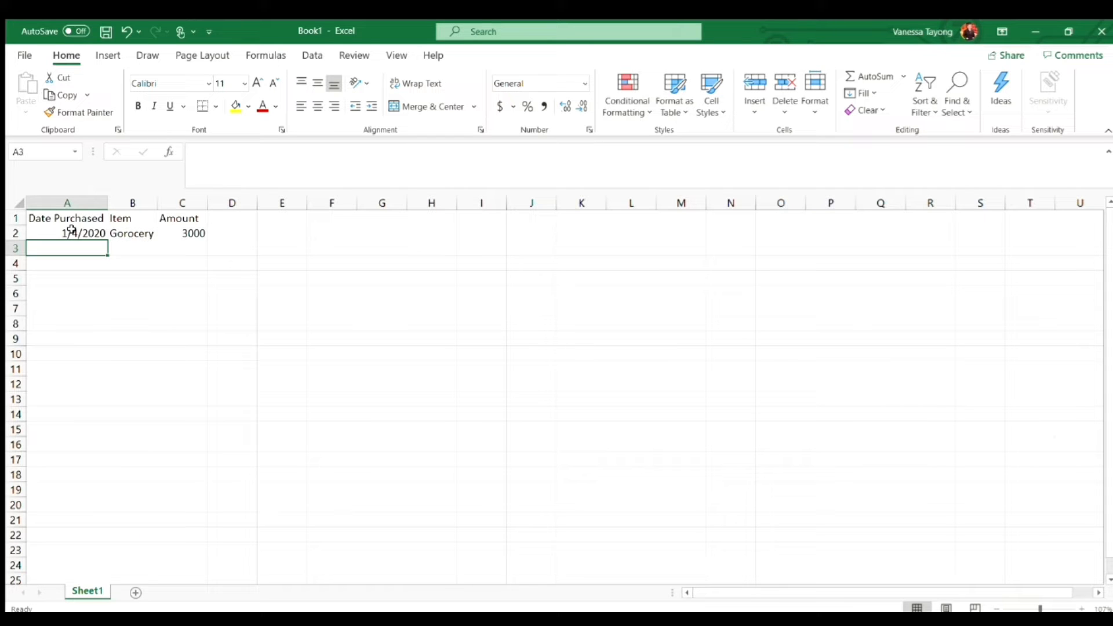
Step: Move the active cell across row 3 from A3 to F3 and back to A3, one cell at a time
key(Tab)
key(Tab)
key(Tab)
key(Tab)
key(Tab)
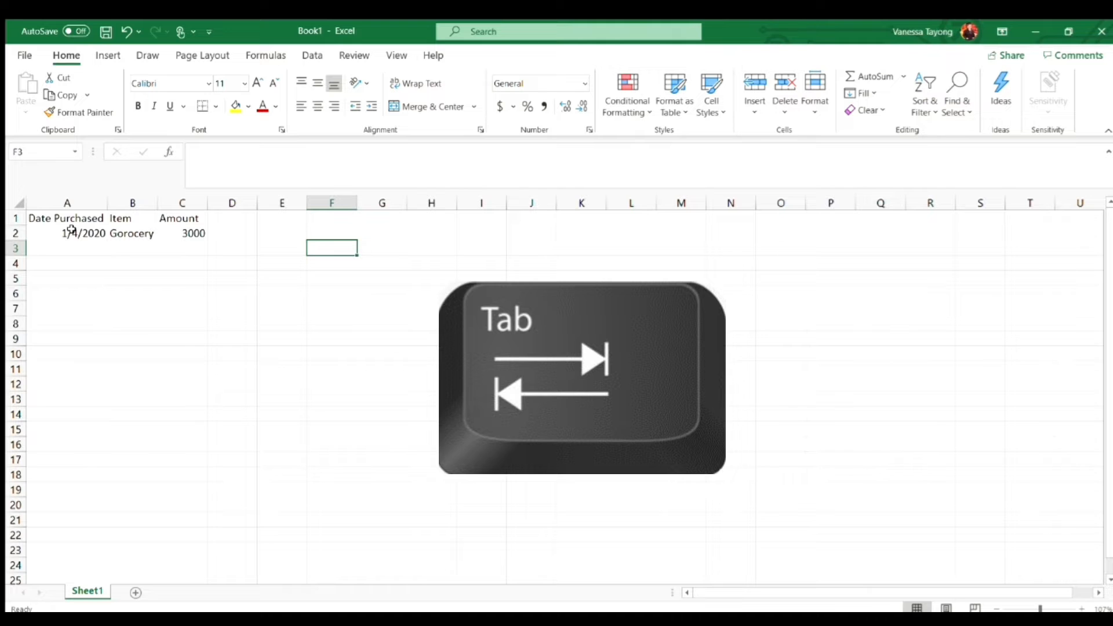
key(shift+Tab)
key(shift+Tab)
key(shift+Tab)
key(shift+Tab)
key(shift+Tab)
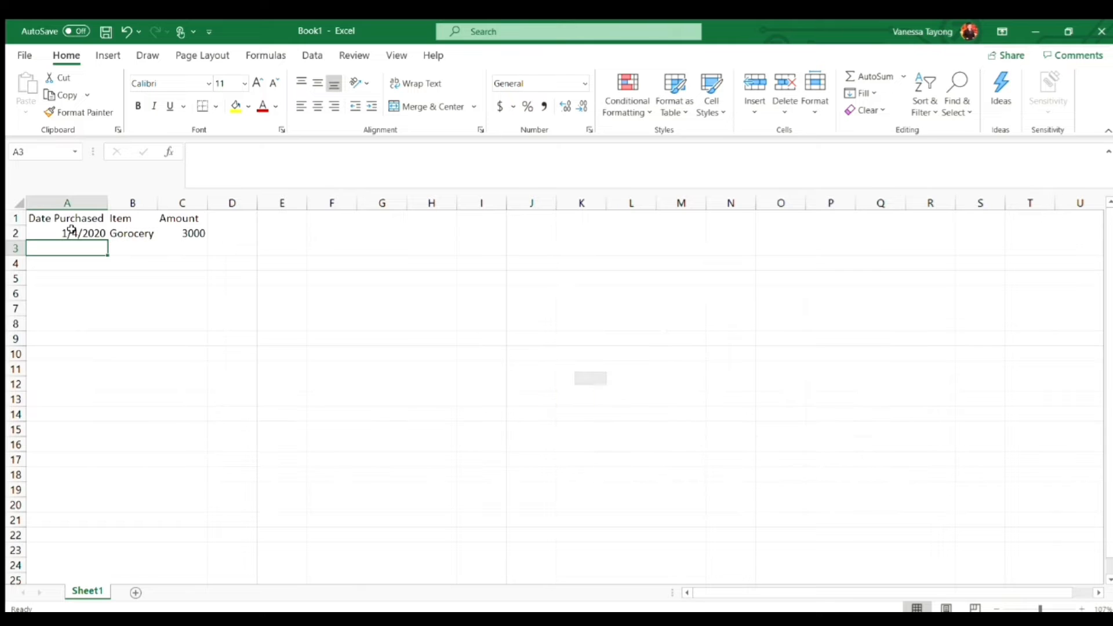
Step: Move the active cell down column A from A3 to A8 and back up to A3
key(Return)
key(Return)
key(Return)
key(Return)
key(Return)
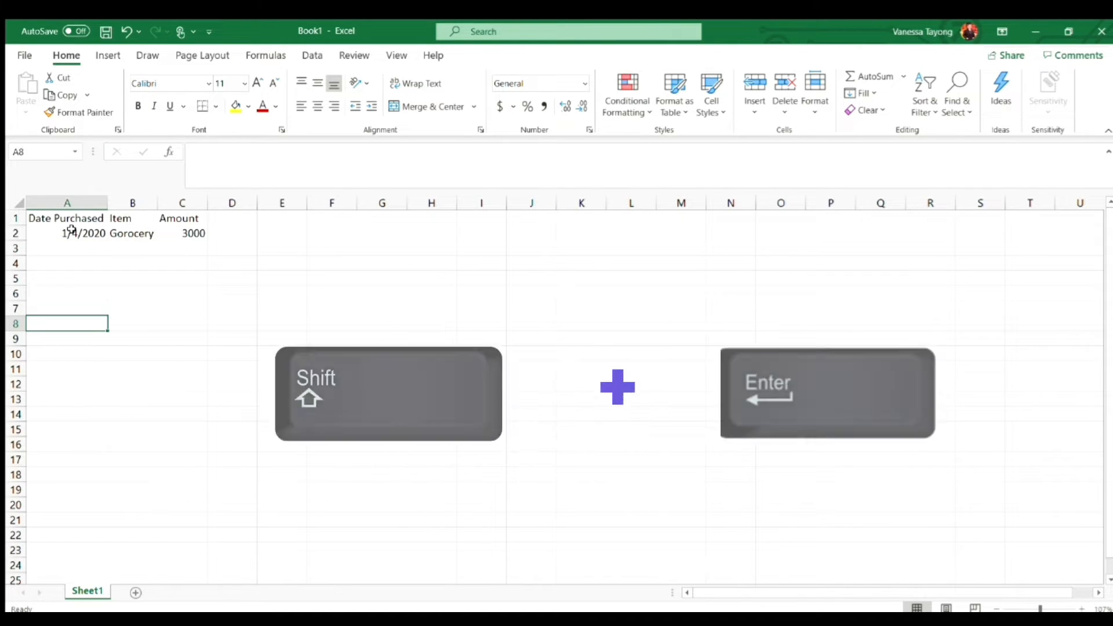
key(shift+Return)
key(shift+Return)
key(shift+Return)
key(shift+Return)
key(shift+Return)
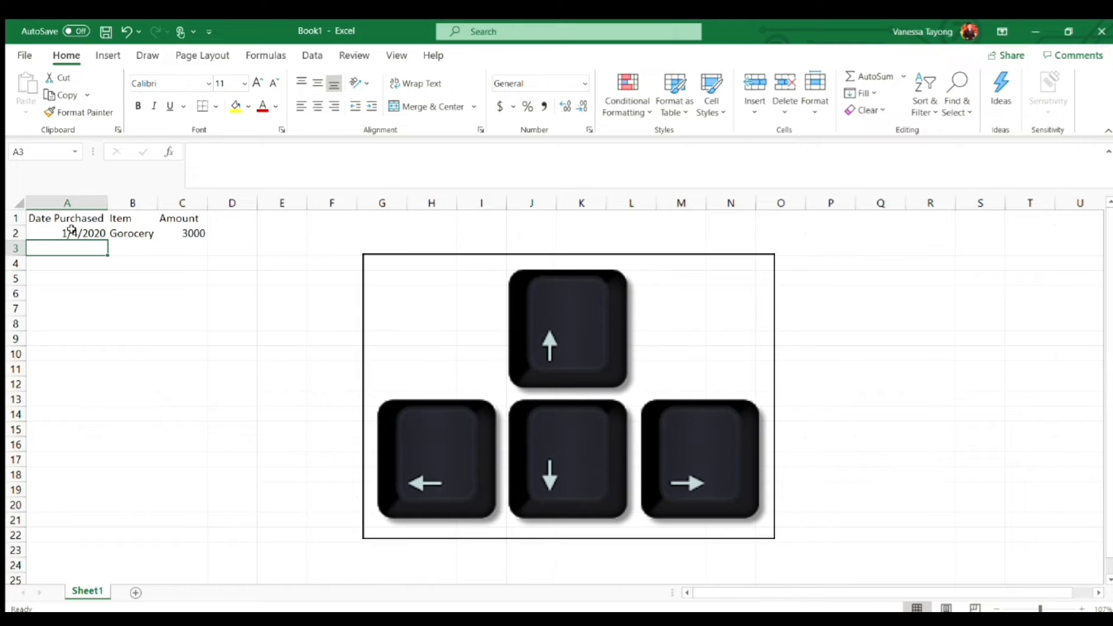
Step: Step the active cell several columns to the right along row 3 and return to column A
key(Right)
key(Right)
key(Right)
key(Right)
key(Right)
key(Right)
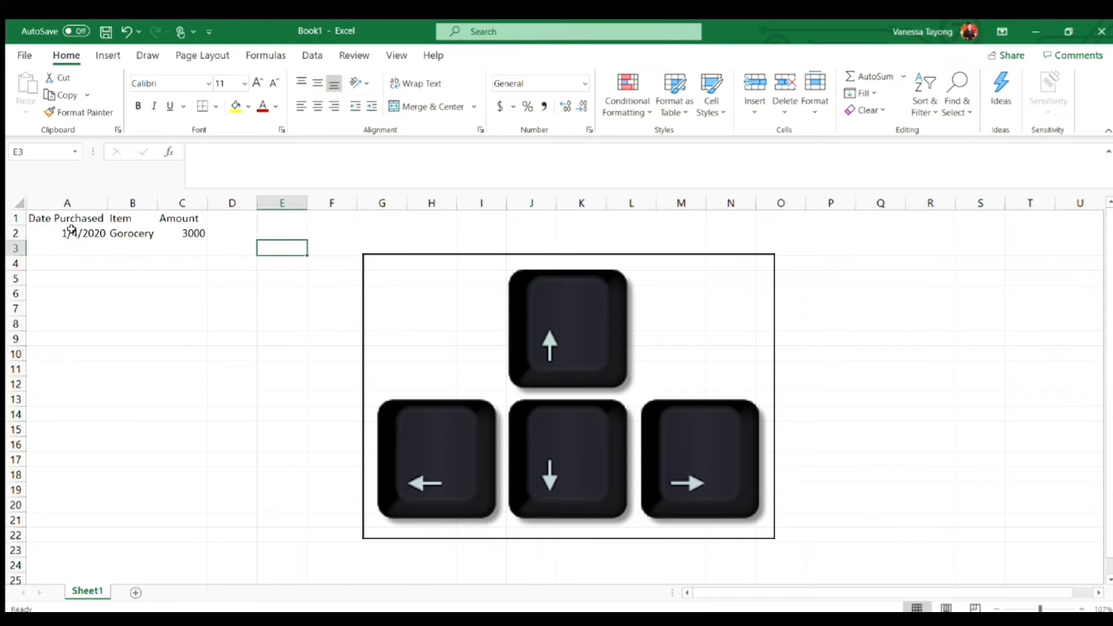
key(Left)
key(Left)
key(Left)
key(Left)
key(Left)
key(Left)
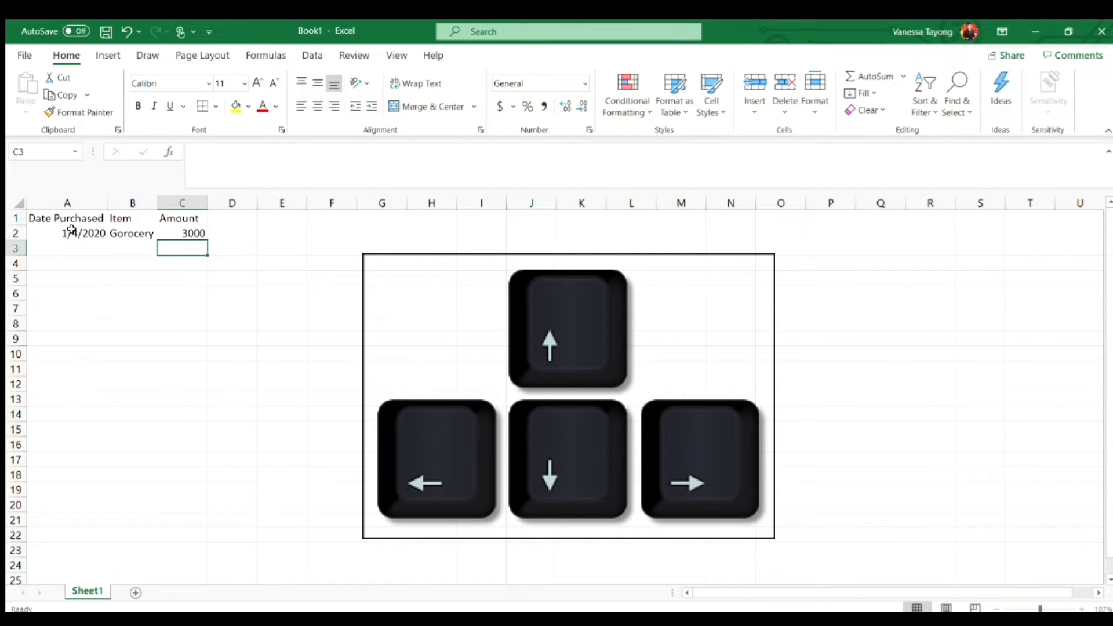
Step: Step the active cell several rows down column A and return up to the Date Purchased header in A1
key(Down)
key(Down)
key(Down)
key(Down)
key(Down)
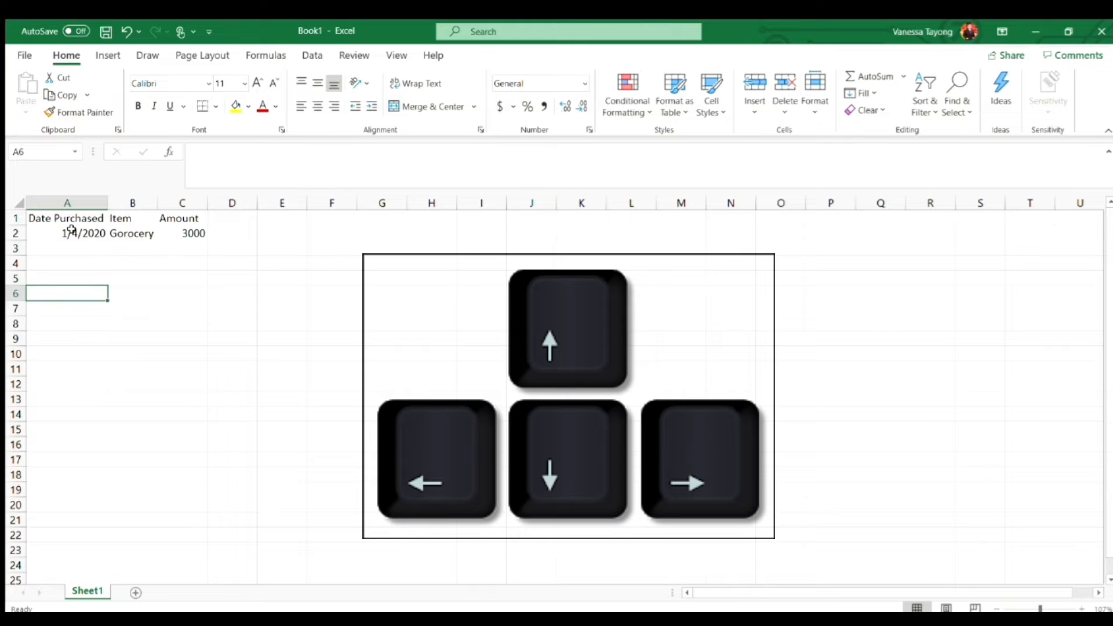
key(Up)
key(Up)
key(Up)
key(Up)
key(Up)
key(Up)
key(Up)
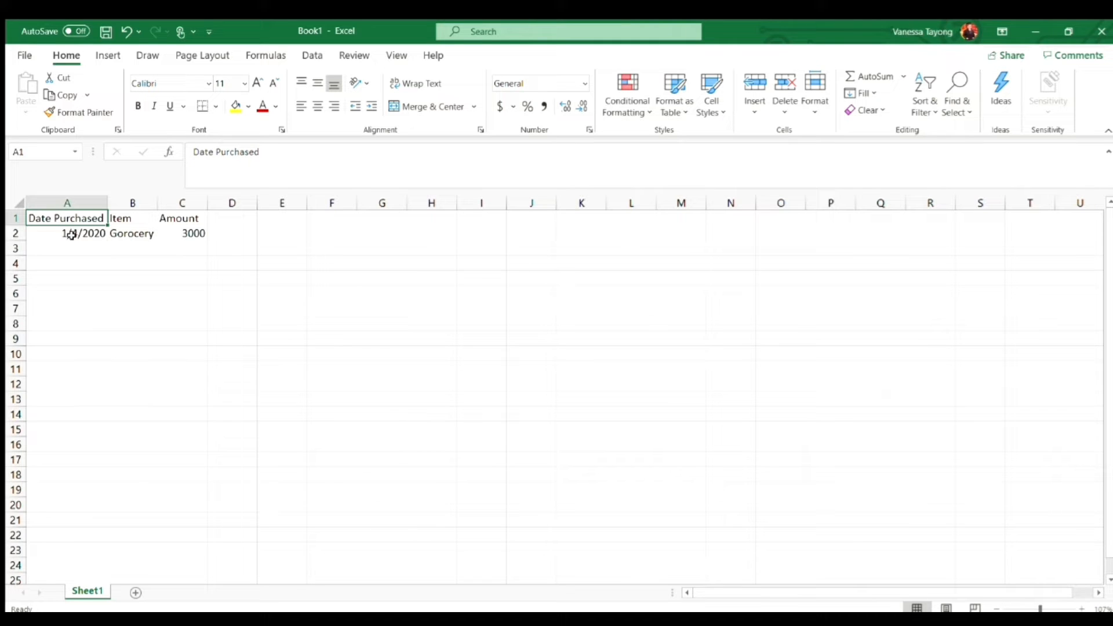
Step: Select cells A2, B2, B3, A3 and A2 individually to practise choosing cells directly
click(70, 234)
click(133, 232)
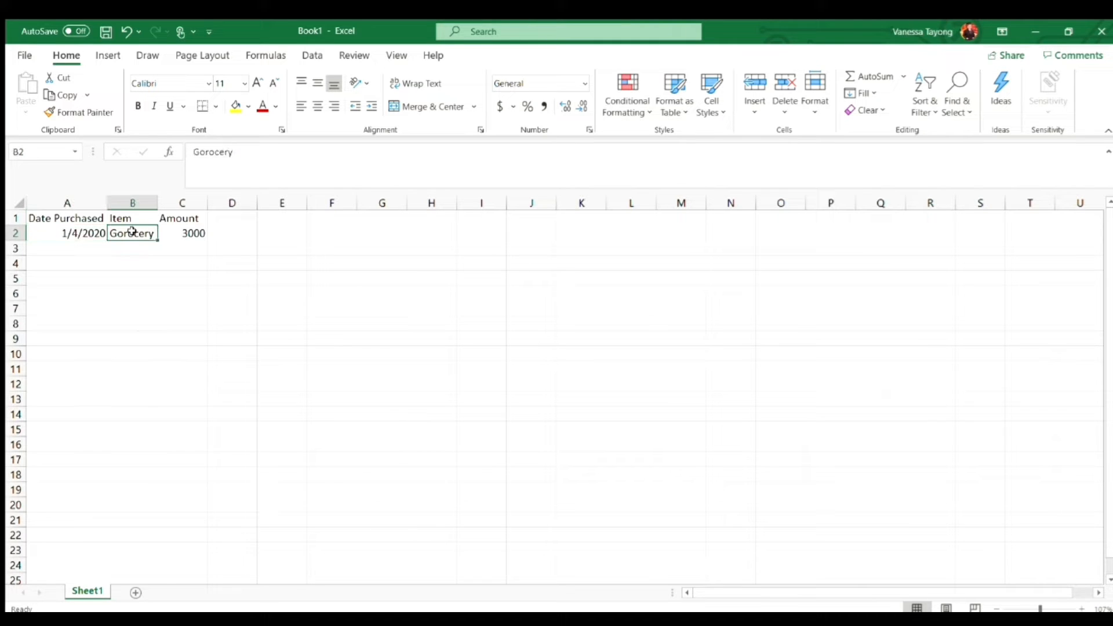
click(132, 247)
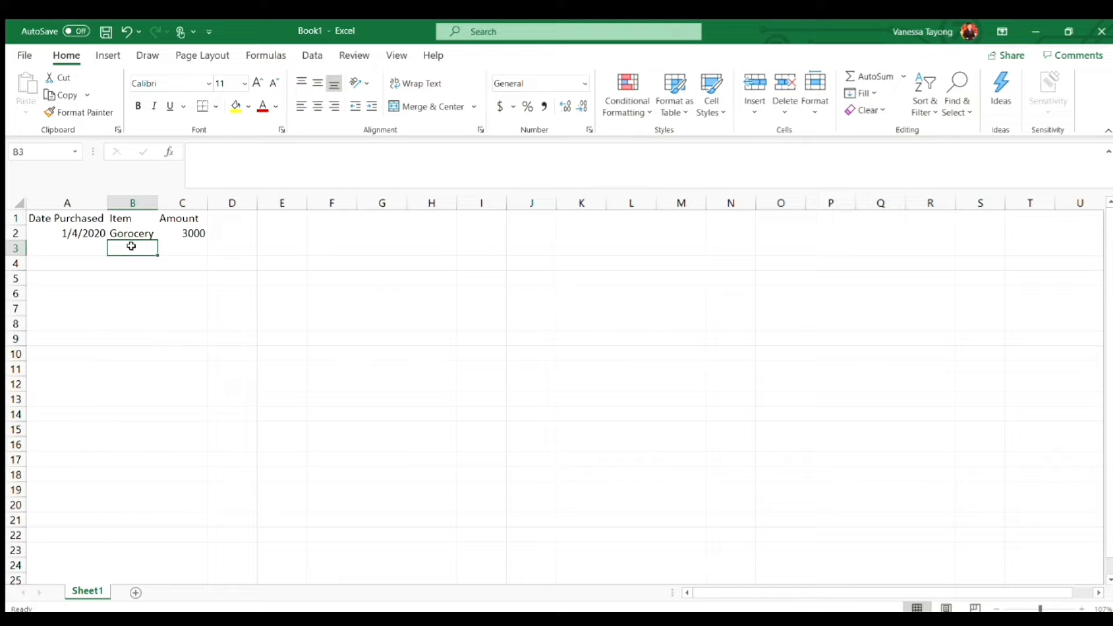
click(91, 249)
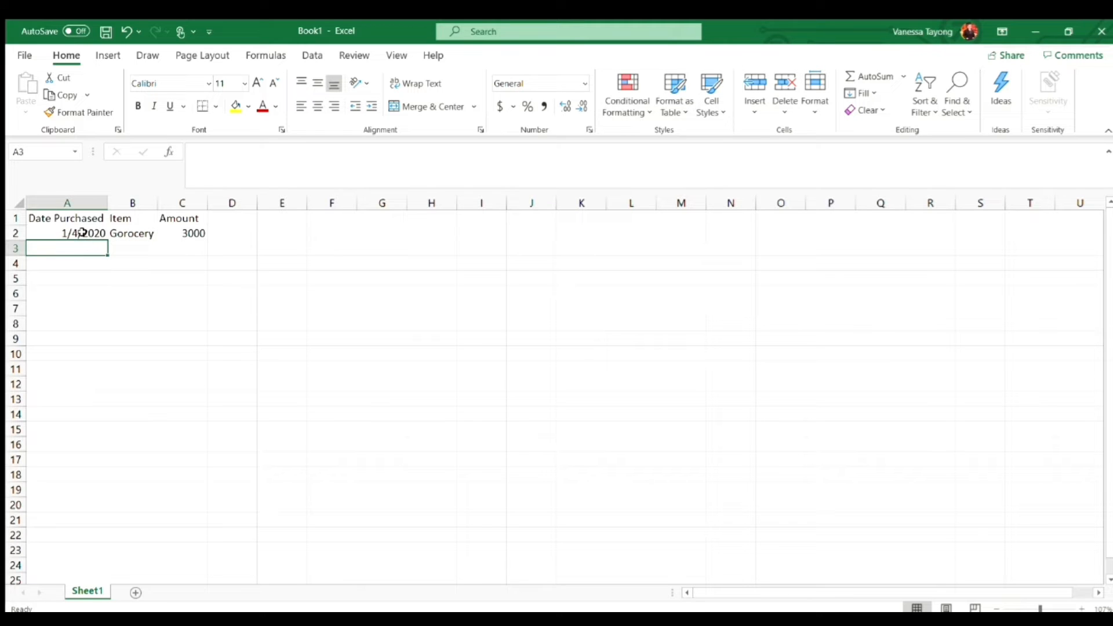
click(83, 232)
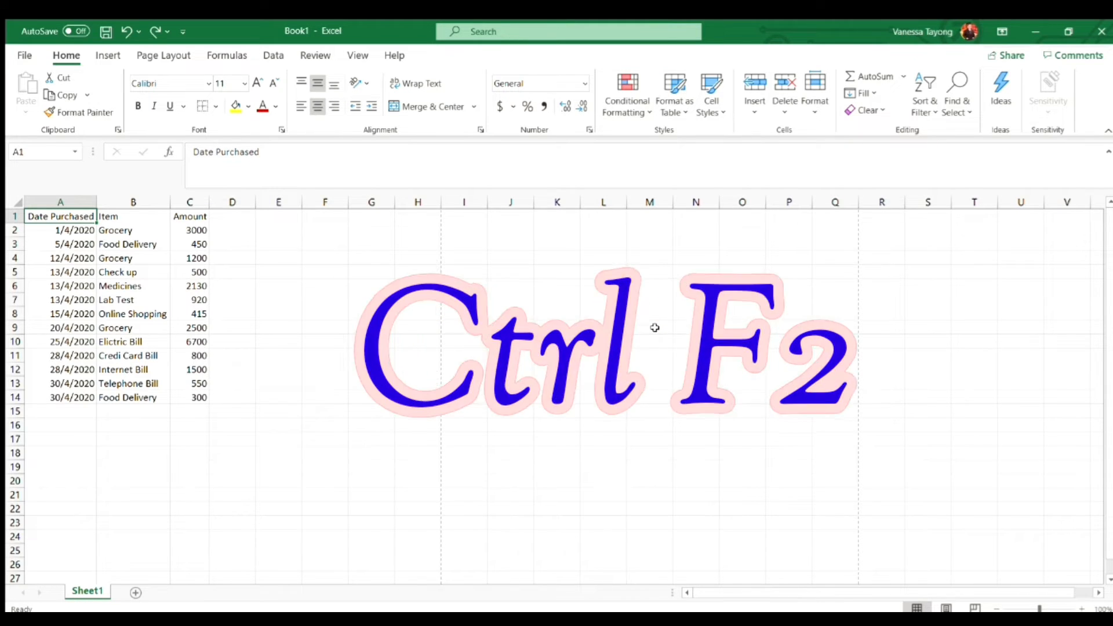
Step: Open the print preview of the expense sheet and return to the worksheet
key(ctrl+F2)
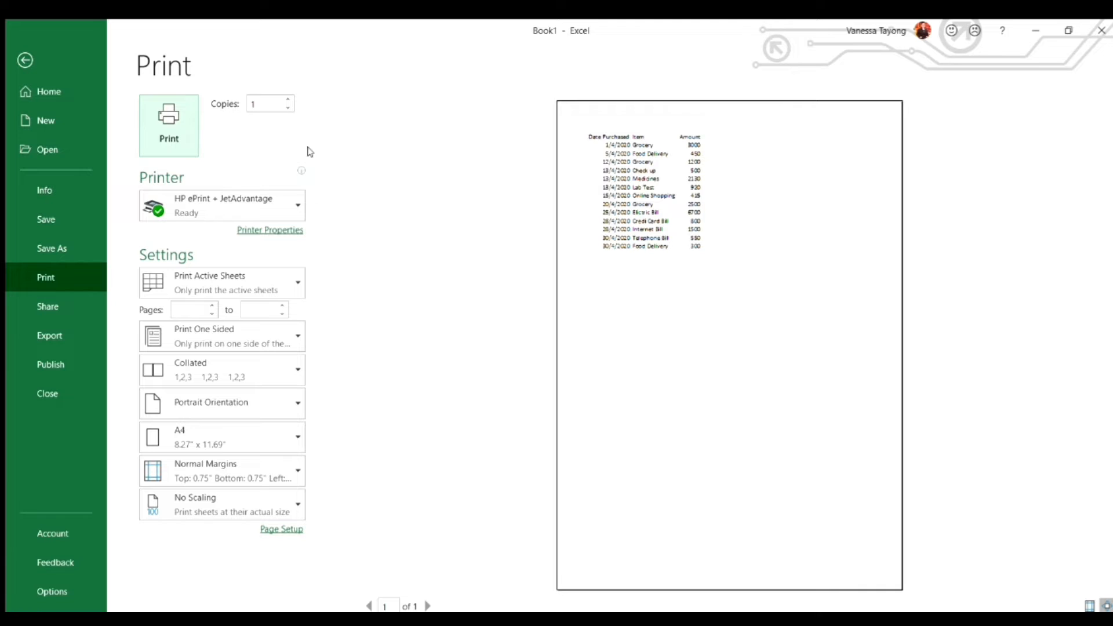
click(25, 59)
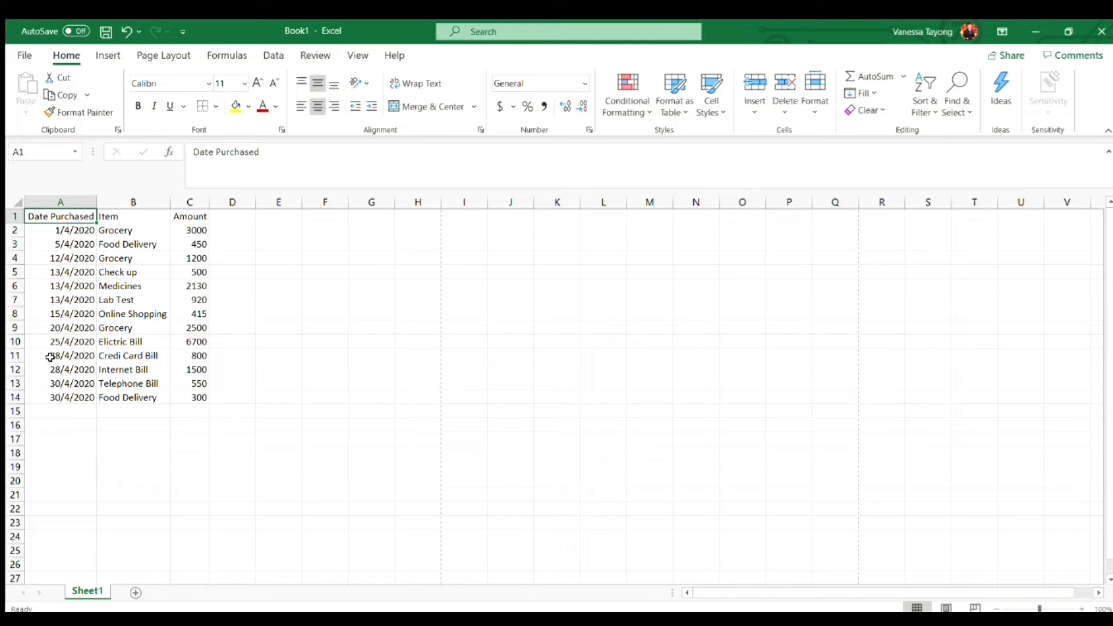
Step: Insert a blank row above the Date Purchased, Item and Amount header row
right_click(62, 219)
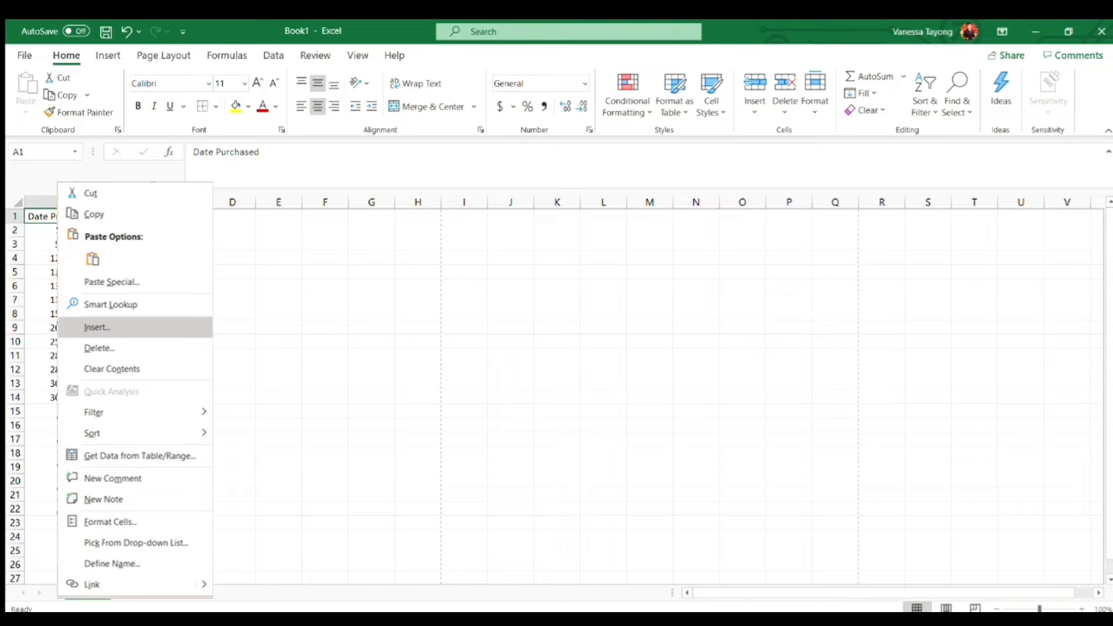
click(96, 327)
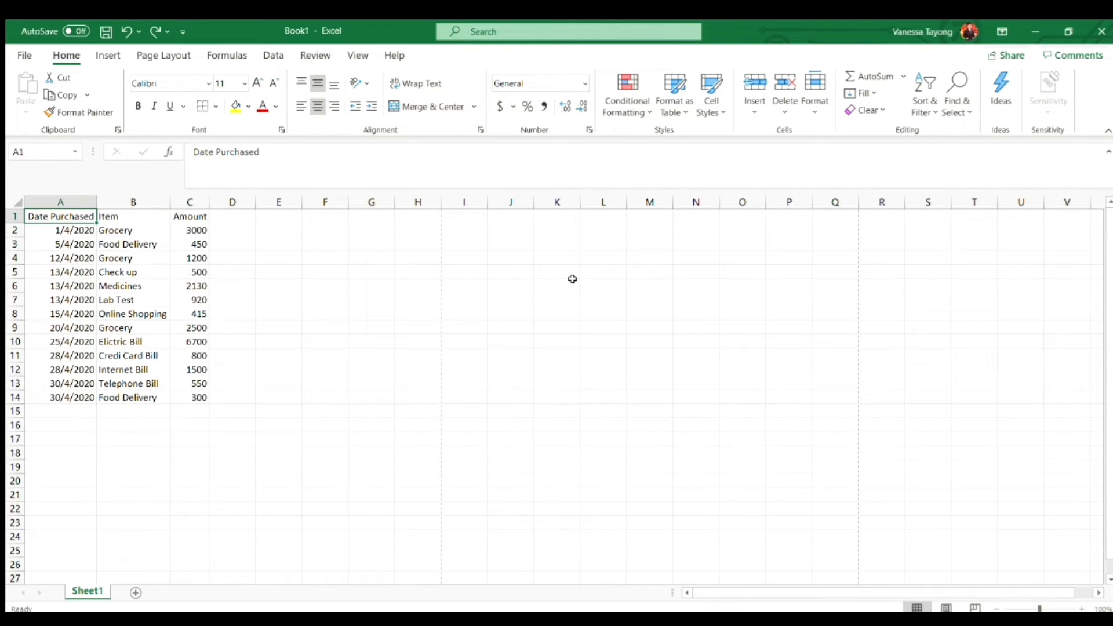
right_click(11, 219)
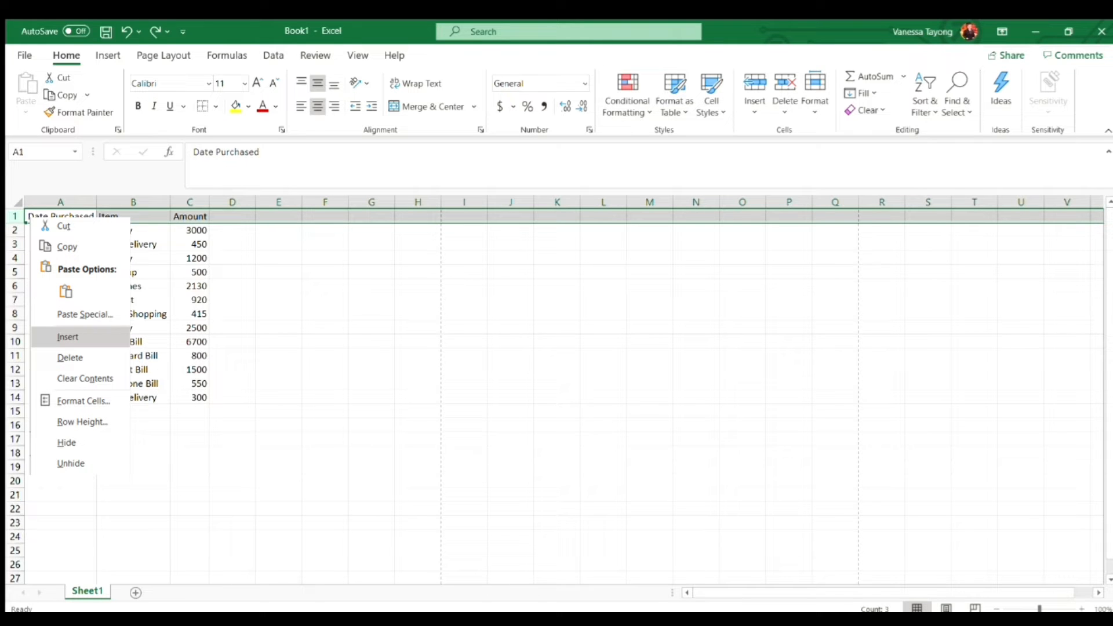
click(51, 338)
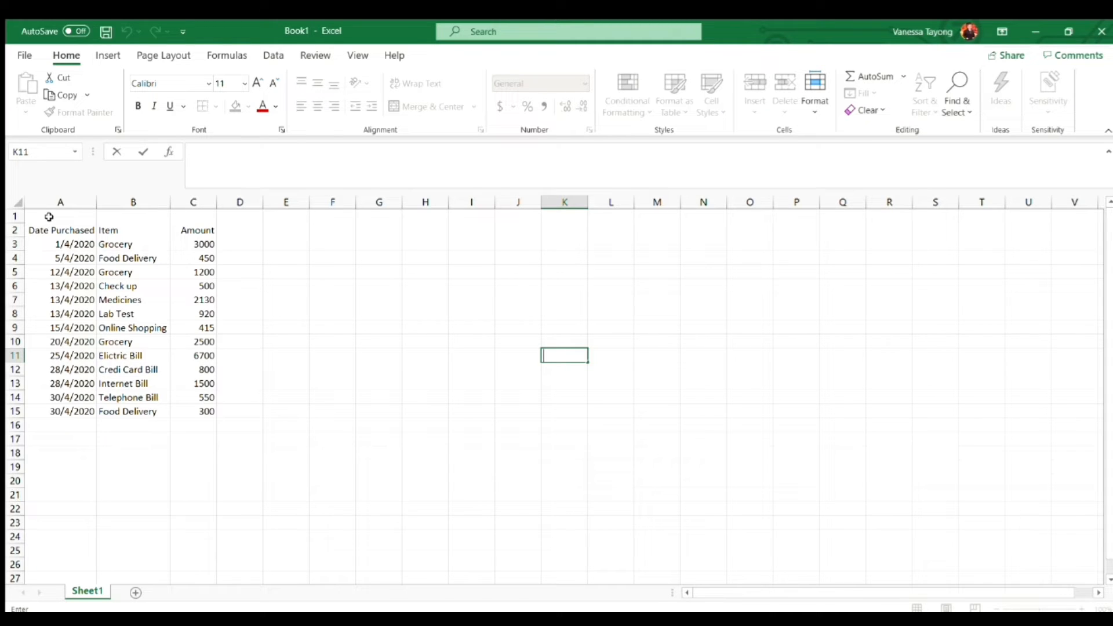
Step: Try inserting an entire column before the Date Purchased column from cell A1, and undo the insertion
right_click(49, 216)
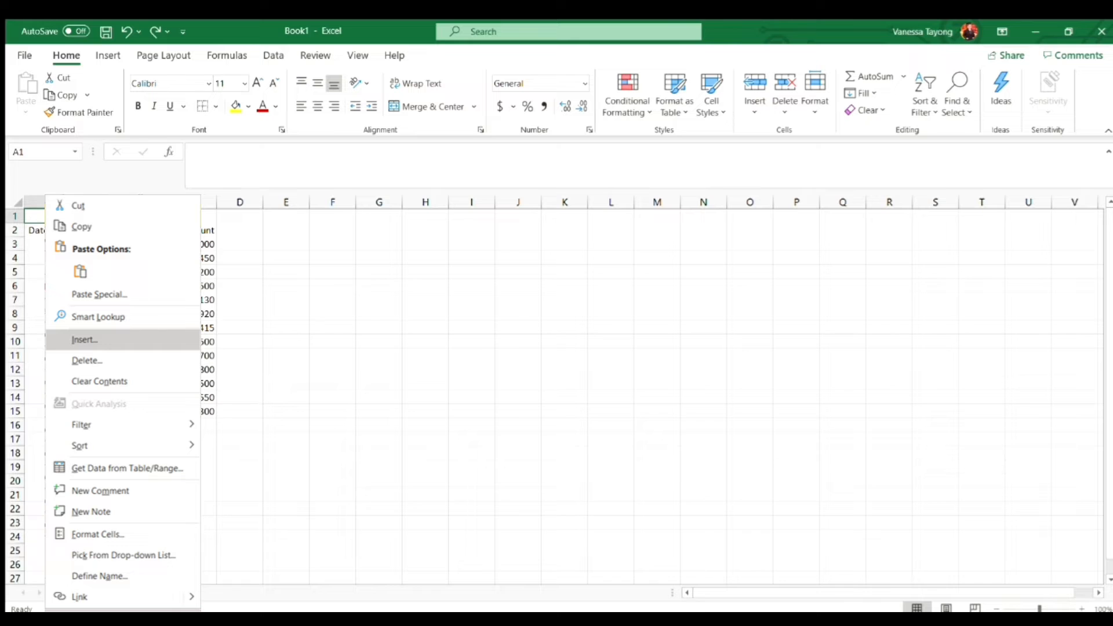
click(84, 340)
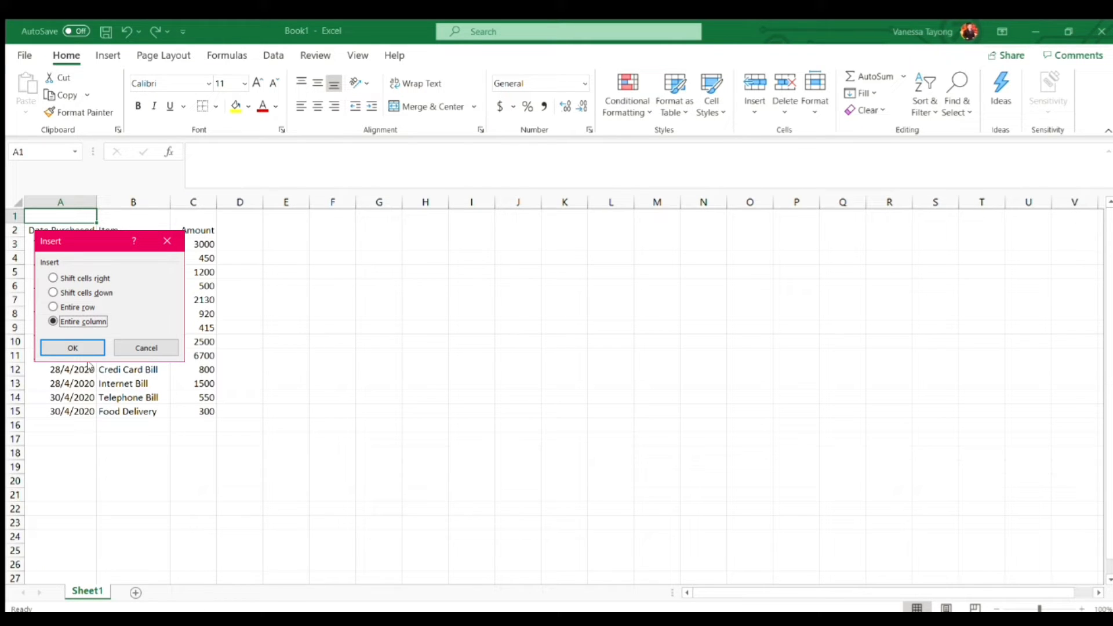
key(Return)
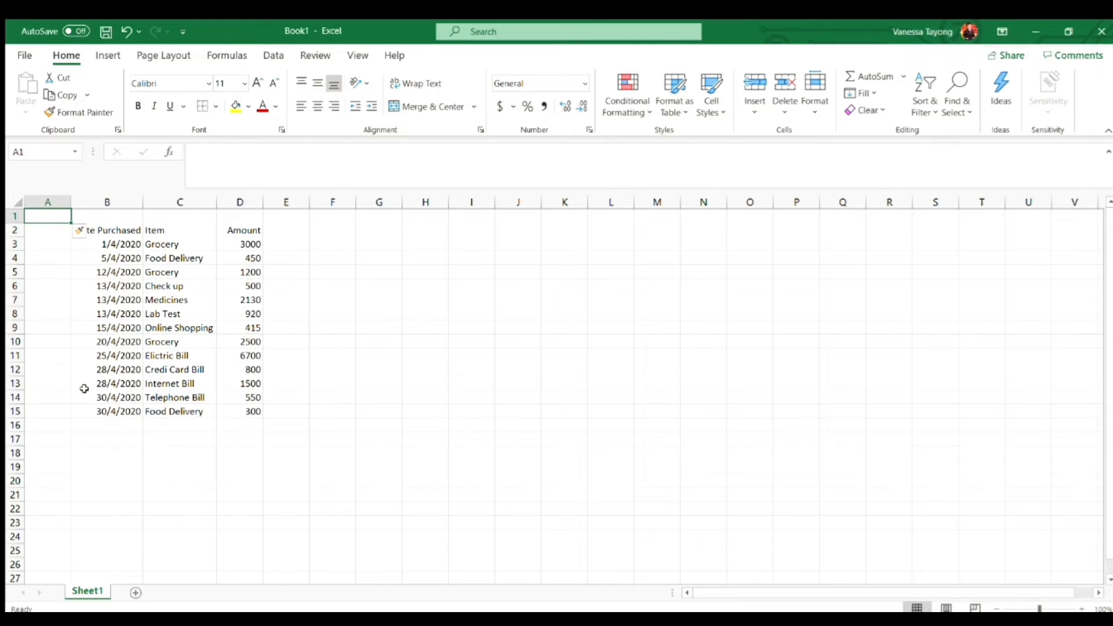
key(ctrl+z)
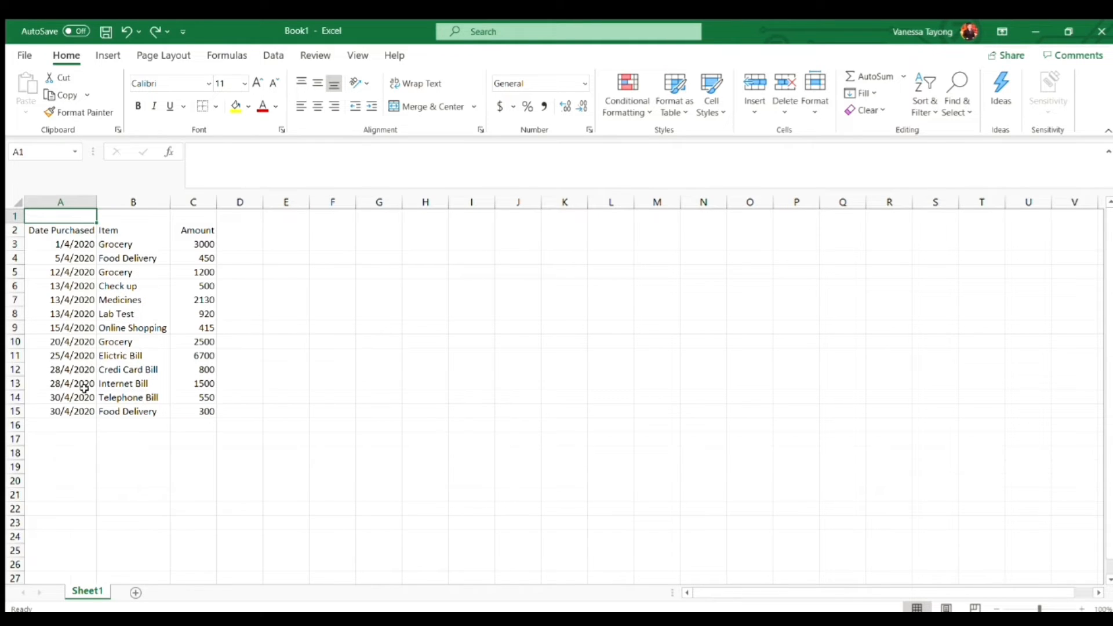
Step: Insert a blank column before the Date Purchased column
click(48, 204)
right_click(48, 206)
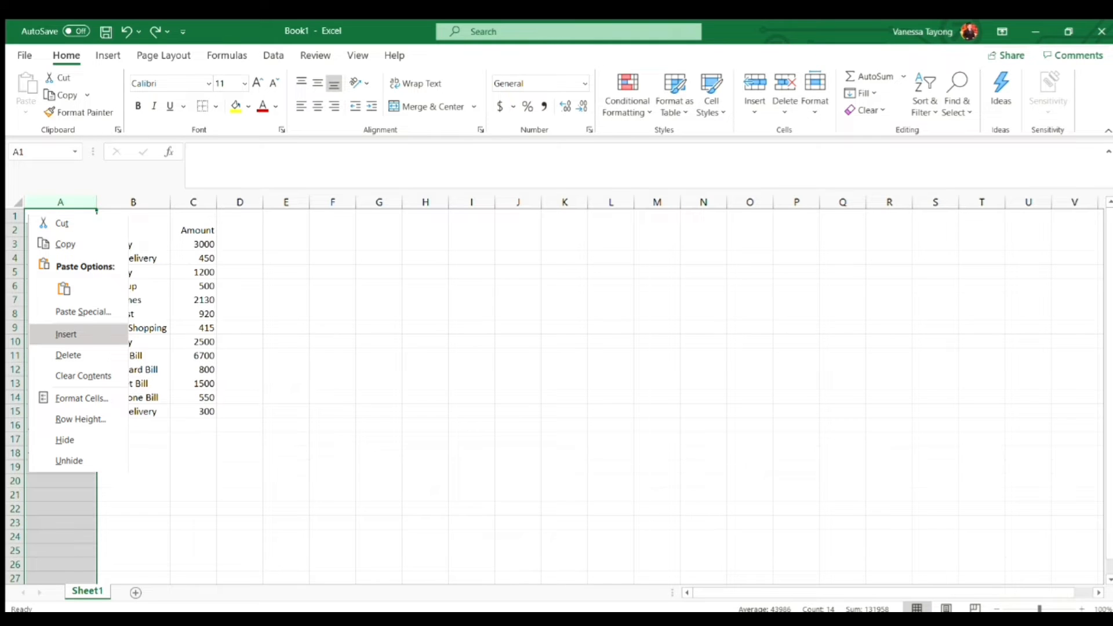
click(105, 334)
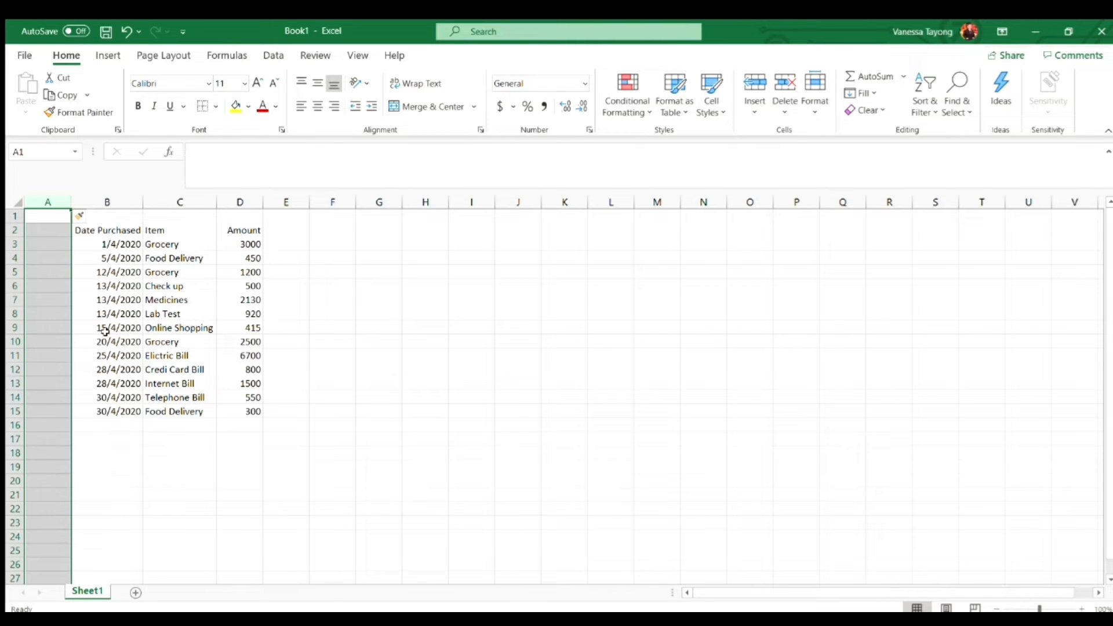
click(60, 213)
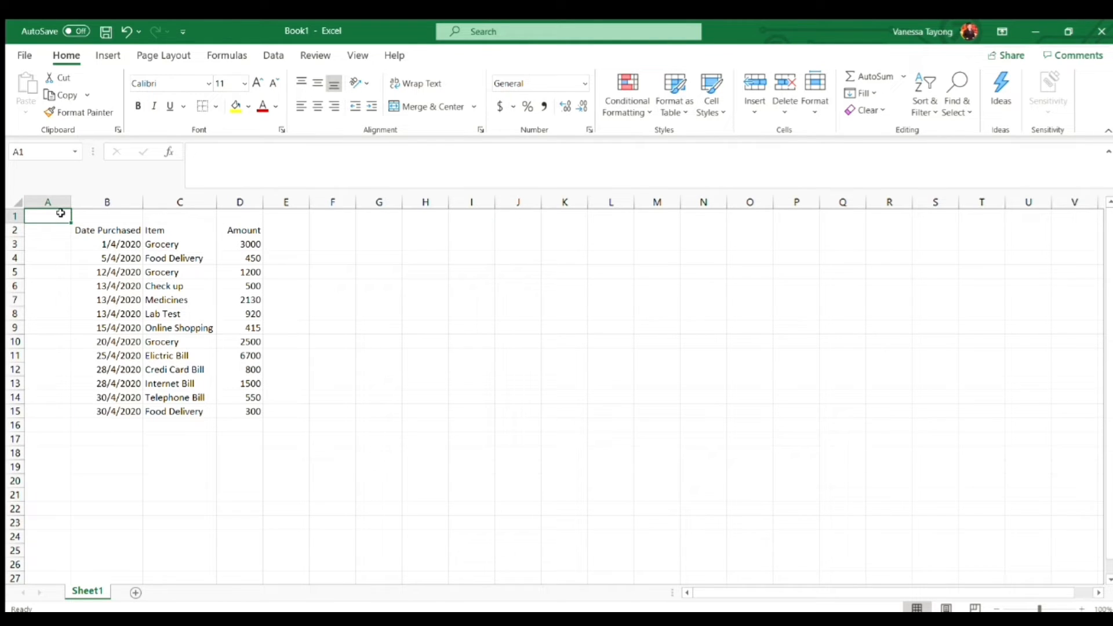
Step: Enter the heading No. in cell A2 and the number 1 in cell A3
click(55, 230)
text(No.)
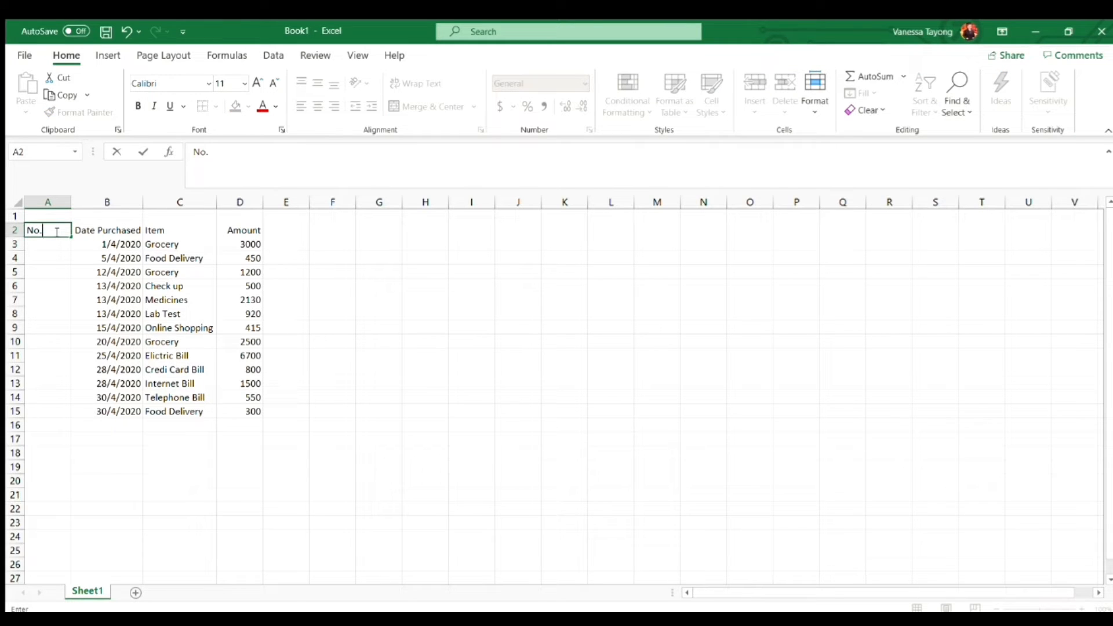
key(Return)
text(1)
key(Return)
Step: Try filling the number in A3 down to A15 with the Fill Series option, and undo the fill
click(55, 243)
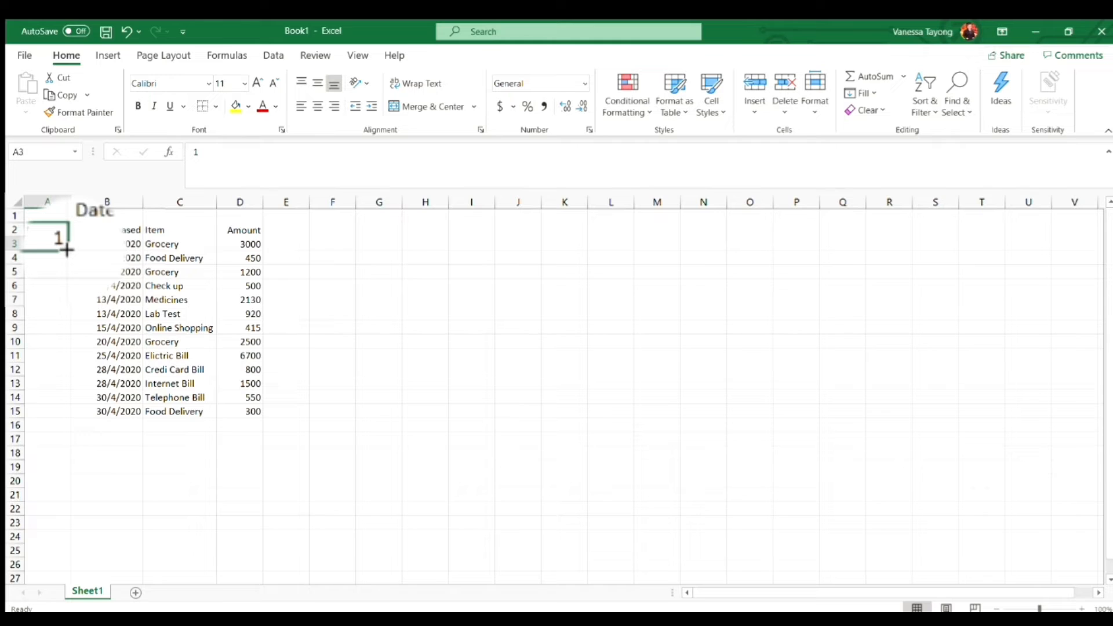
drag(66, 250, 63, 412)
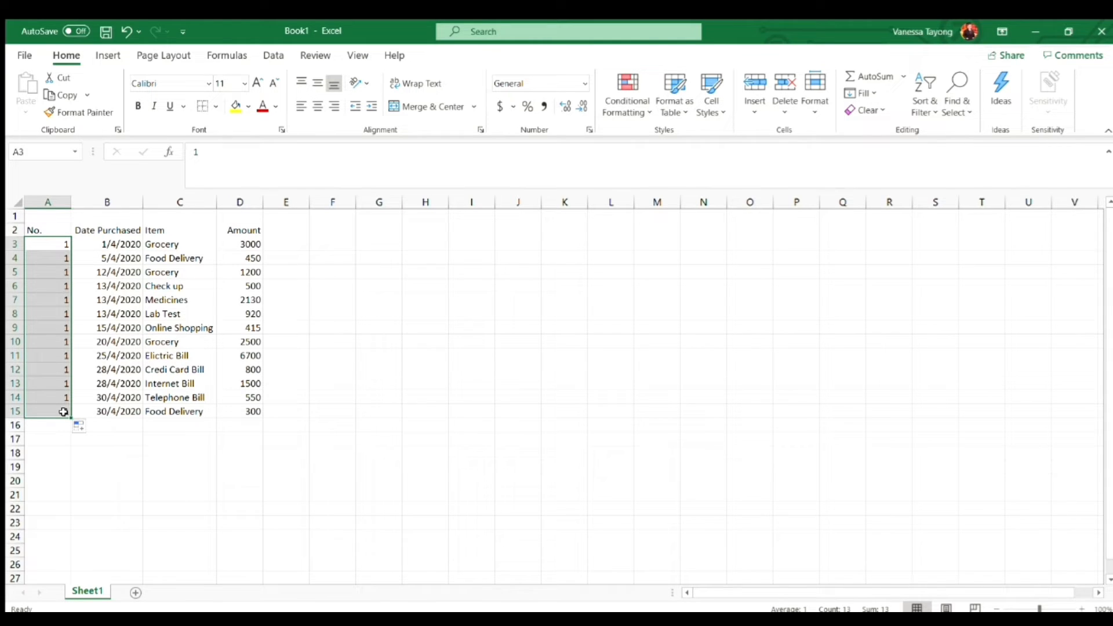
click(90, 428)
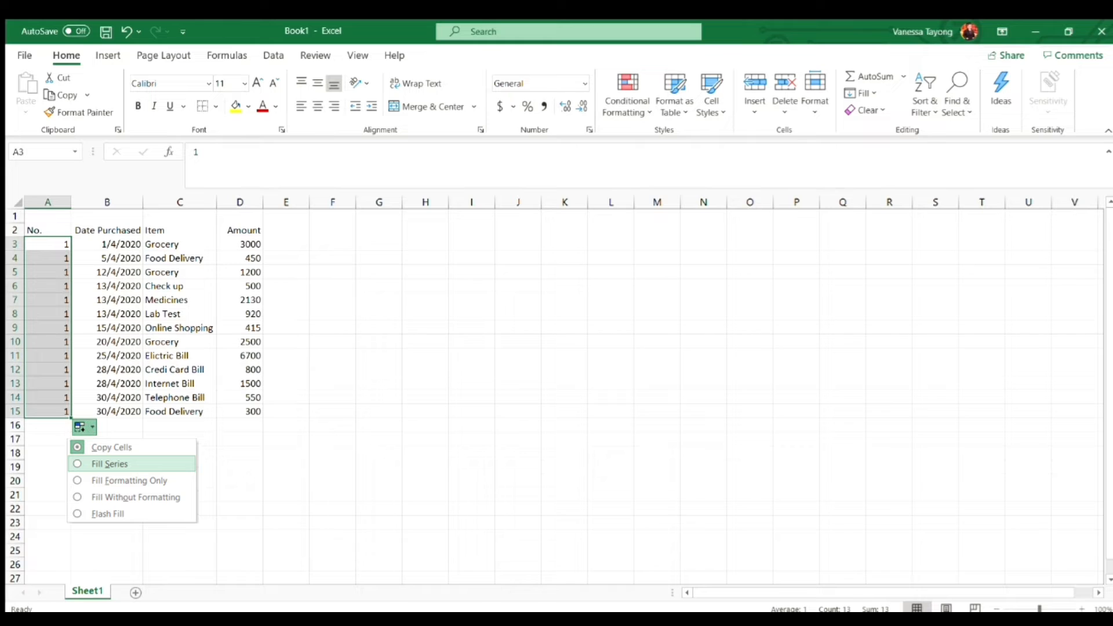
click(81, 464)
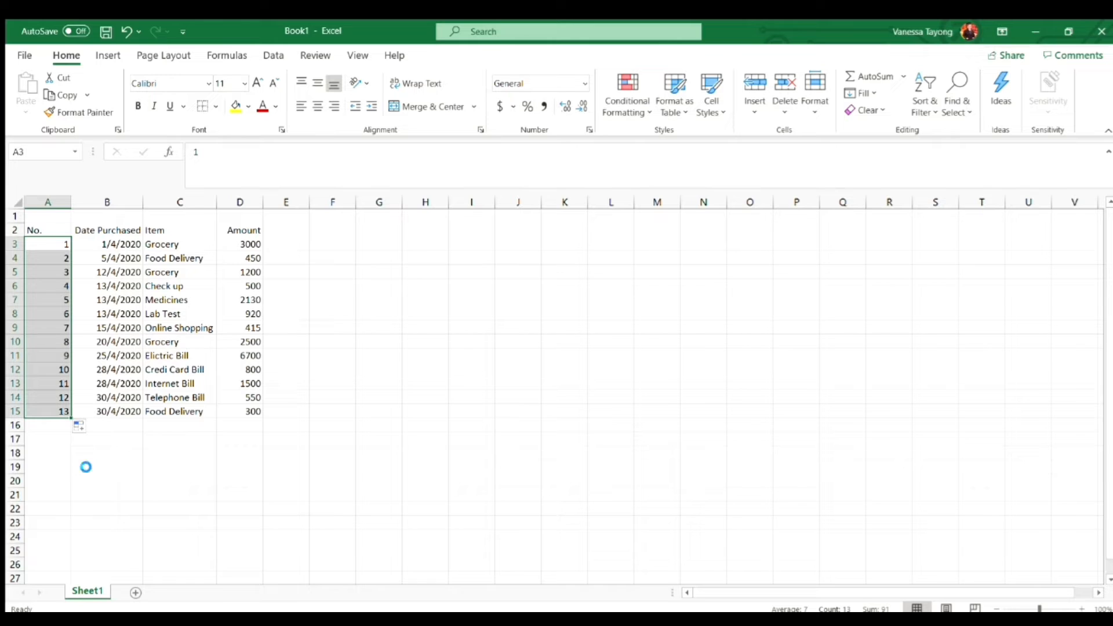
key(ctrl+z)
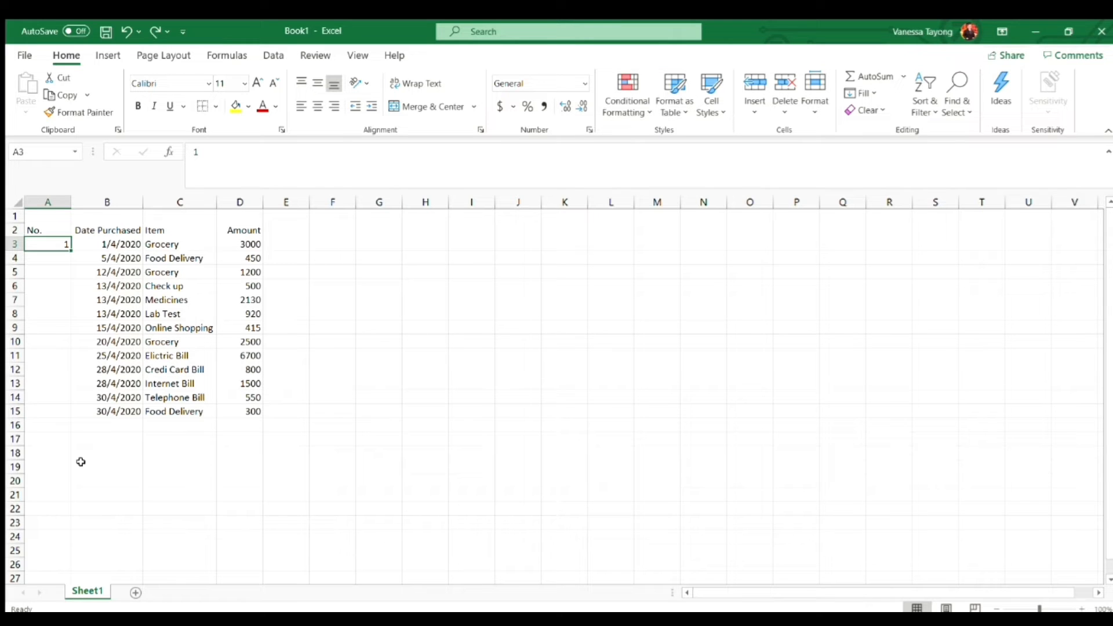
Step: Enter 2 in cell A4 and fill the number series from A3:A4 down to A15
click(58, 257)
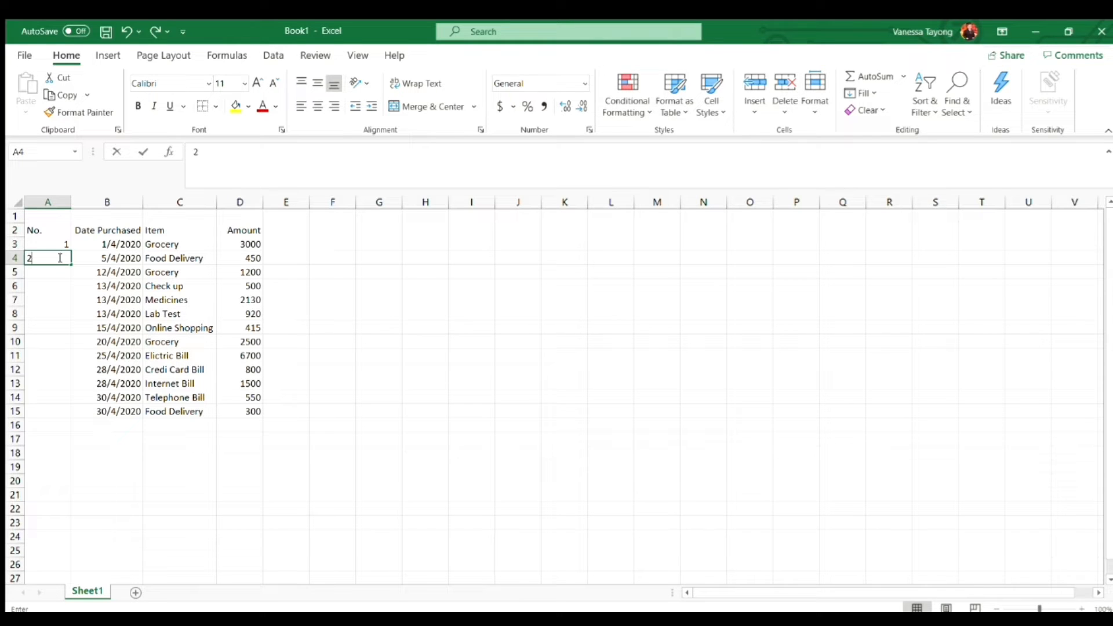
text(2)
key(Return)
drag(57, 242, 54, 412)
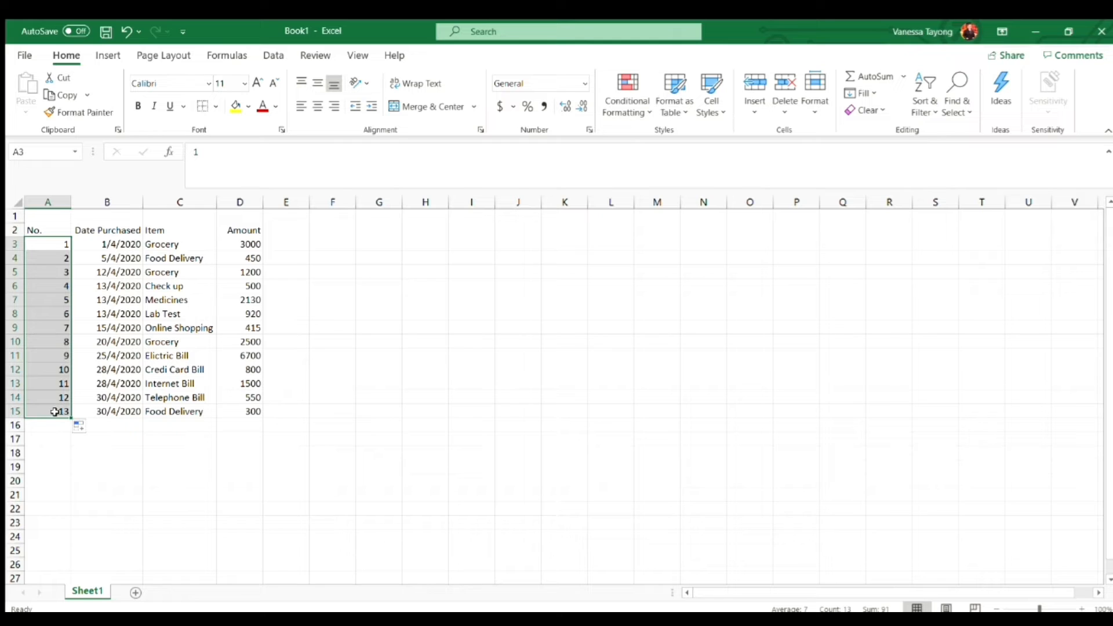
key(ctrl+z)
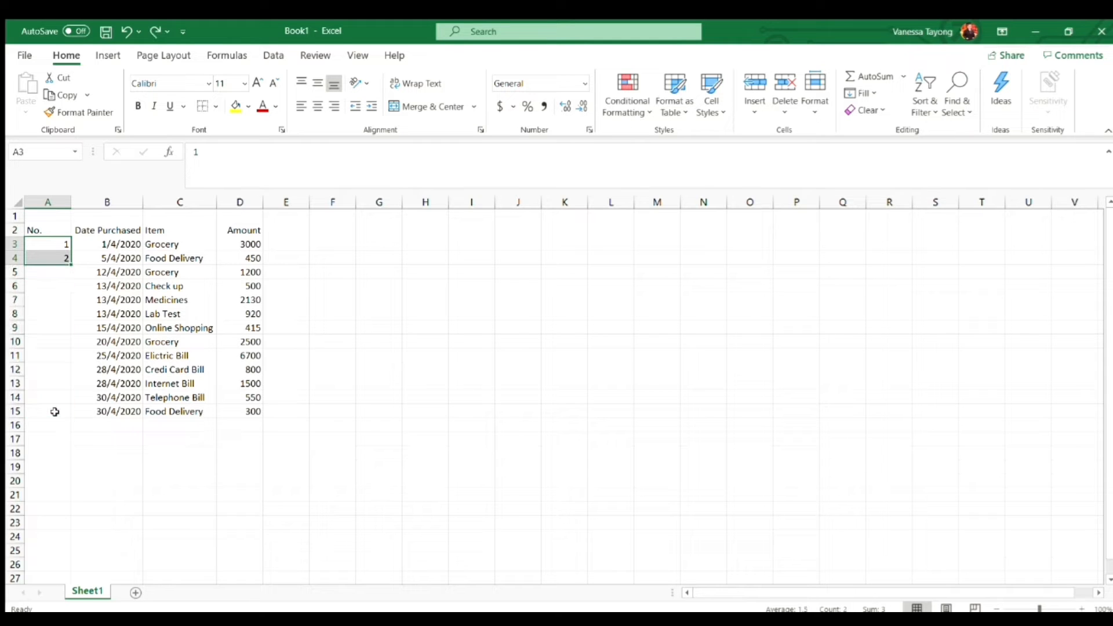
double_click(69, 263)
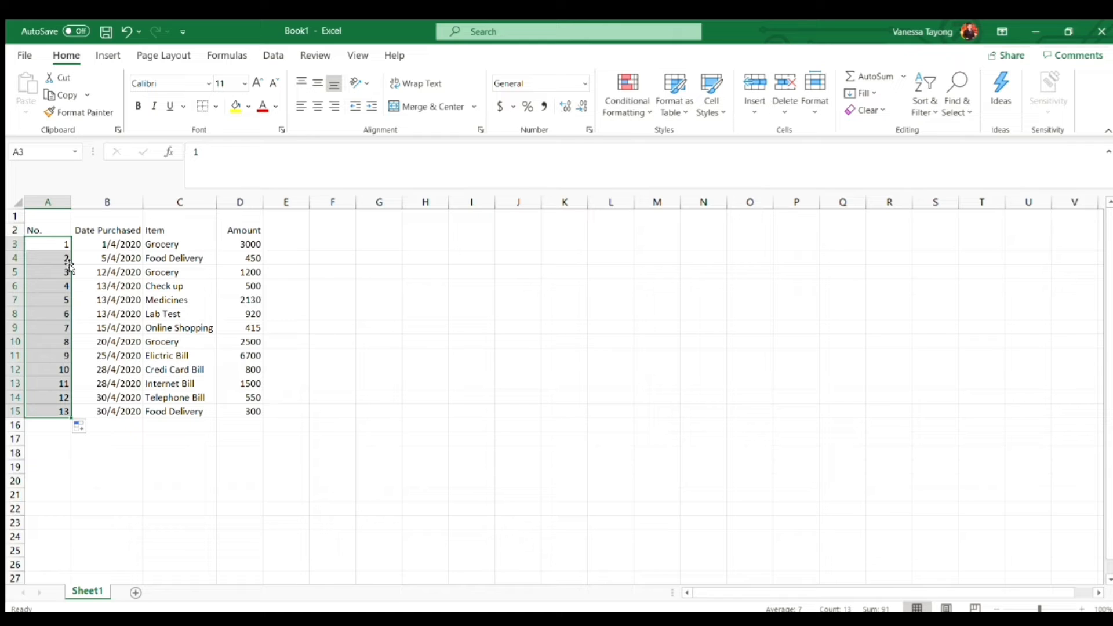
Step: Enter the title April Expenses in cell A1
click(60, 215)
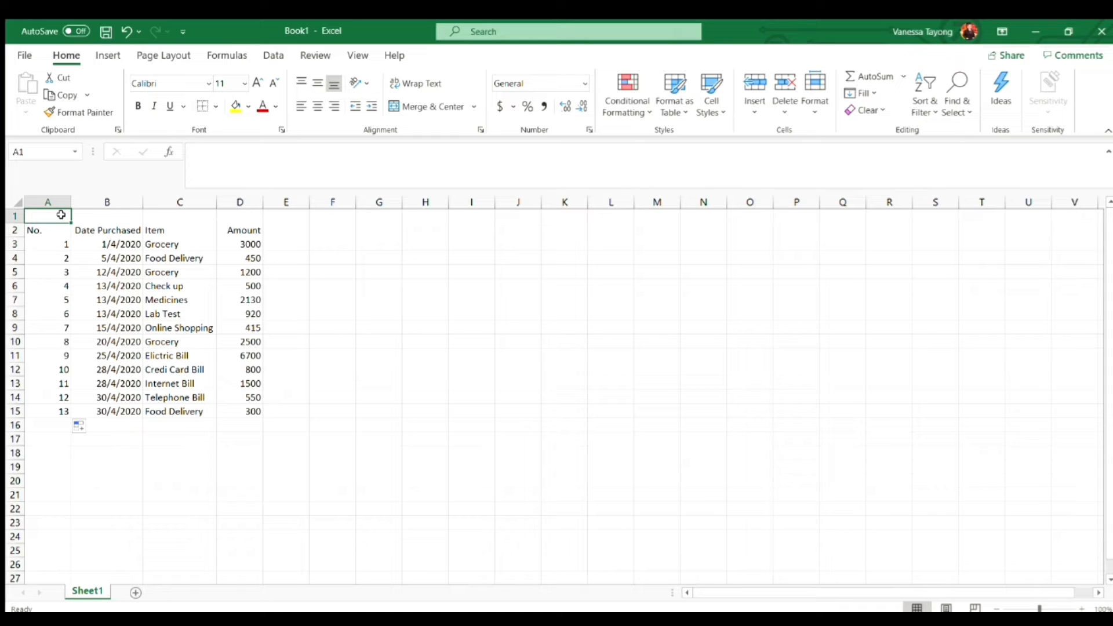
text(A)
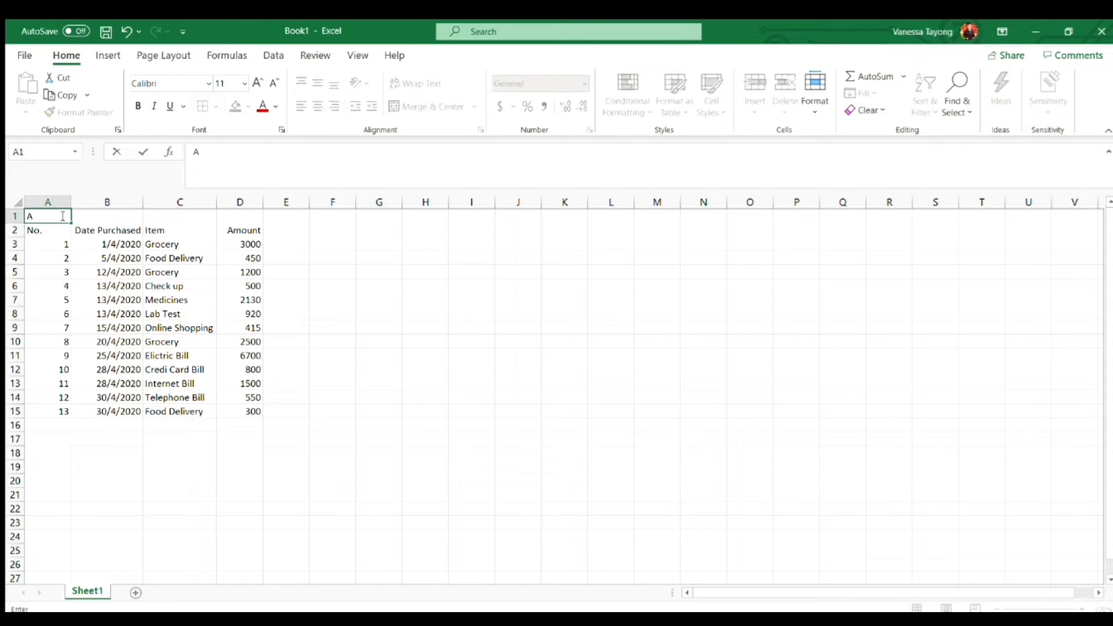
text(pril Expenses)
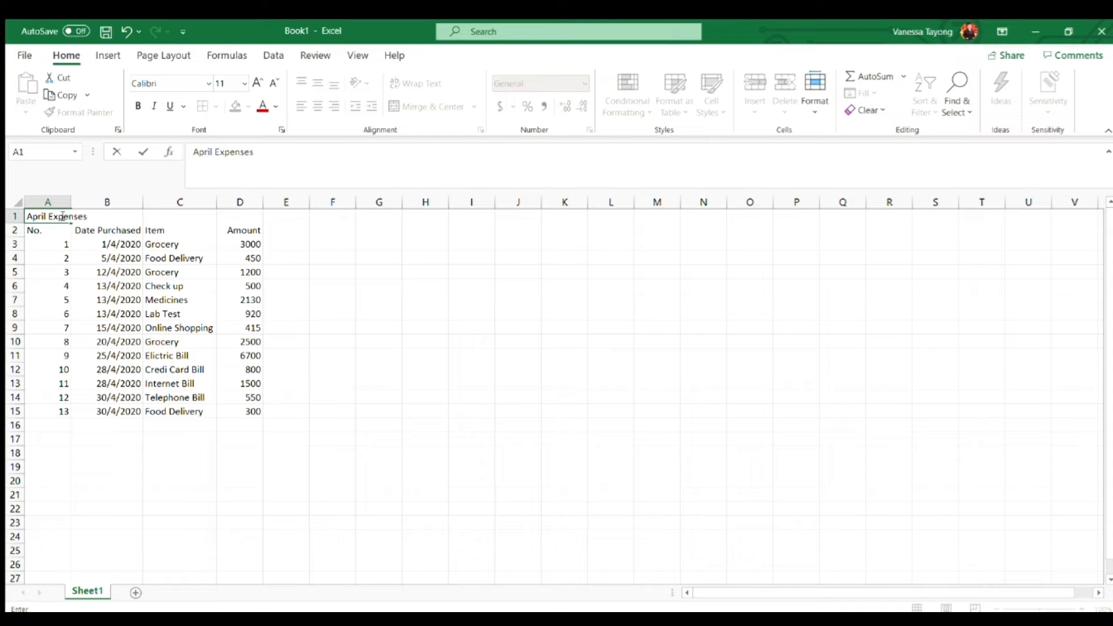
key(Return)
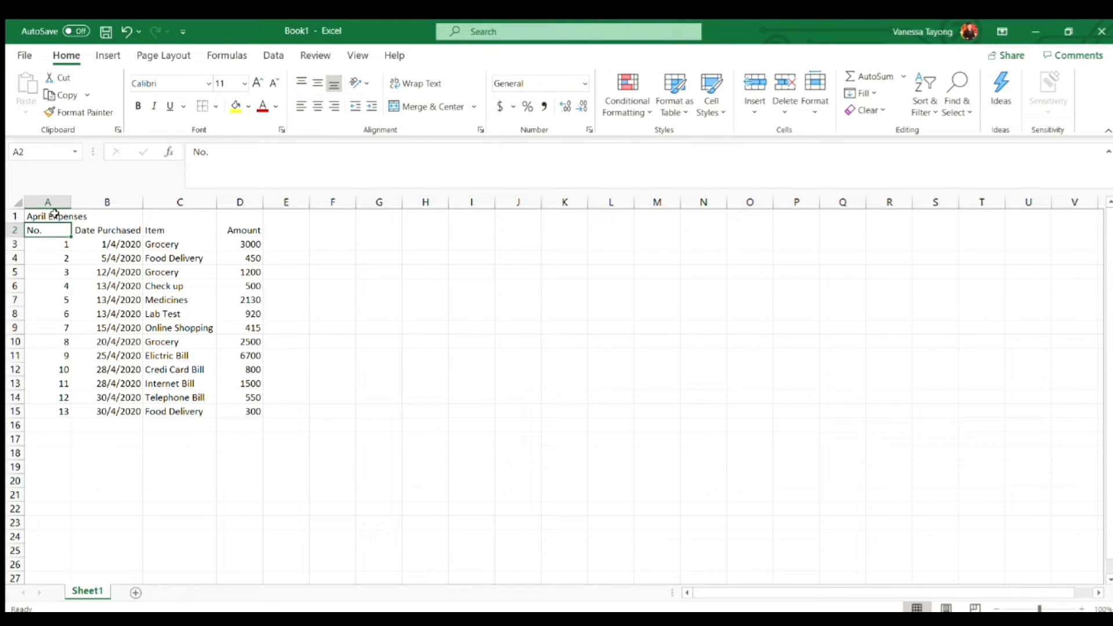
Step: Merge and center the April Expenses title across cells A1 to D1
click(54, 213)
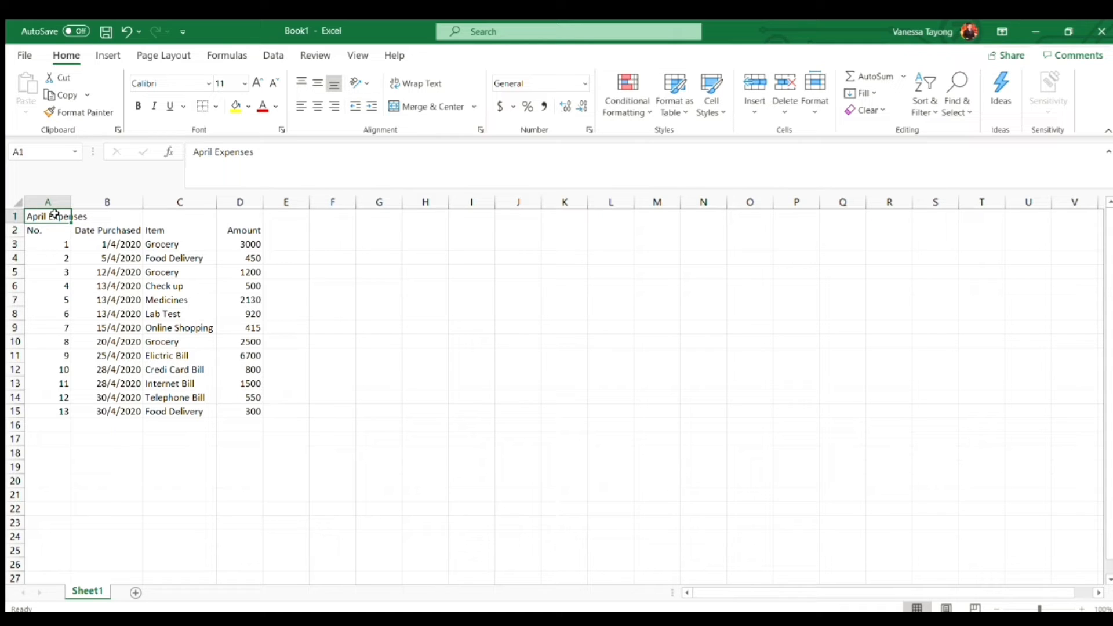
drag(50, 217, 241, 218)
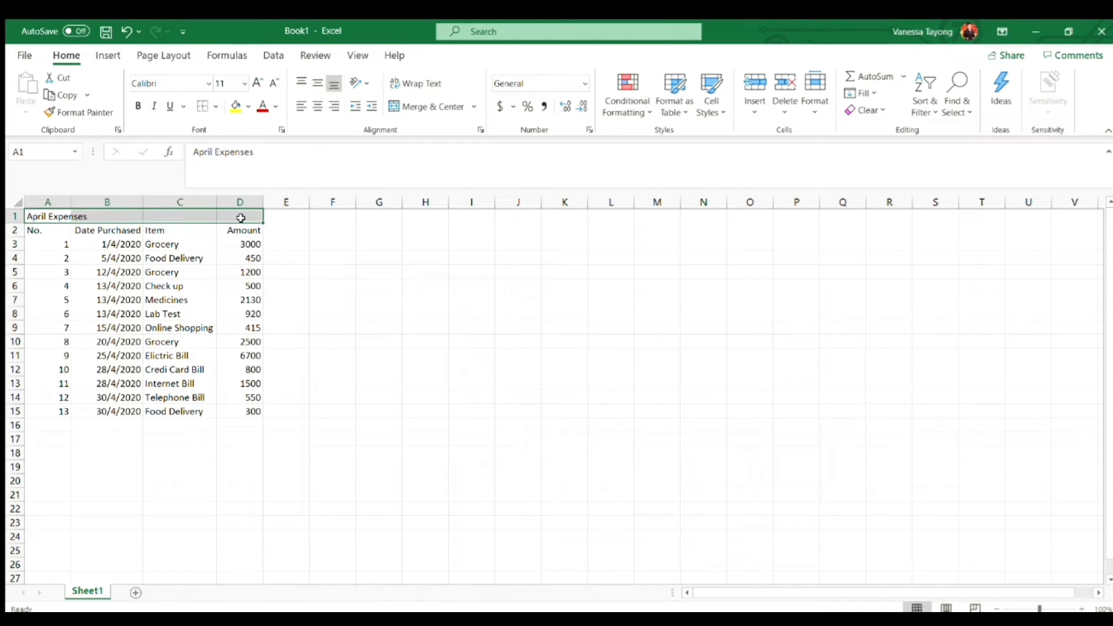
click(433, 107)
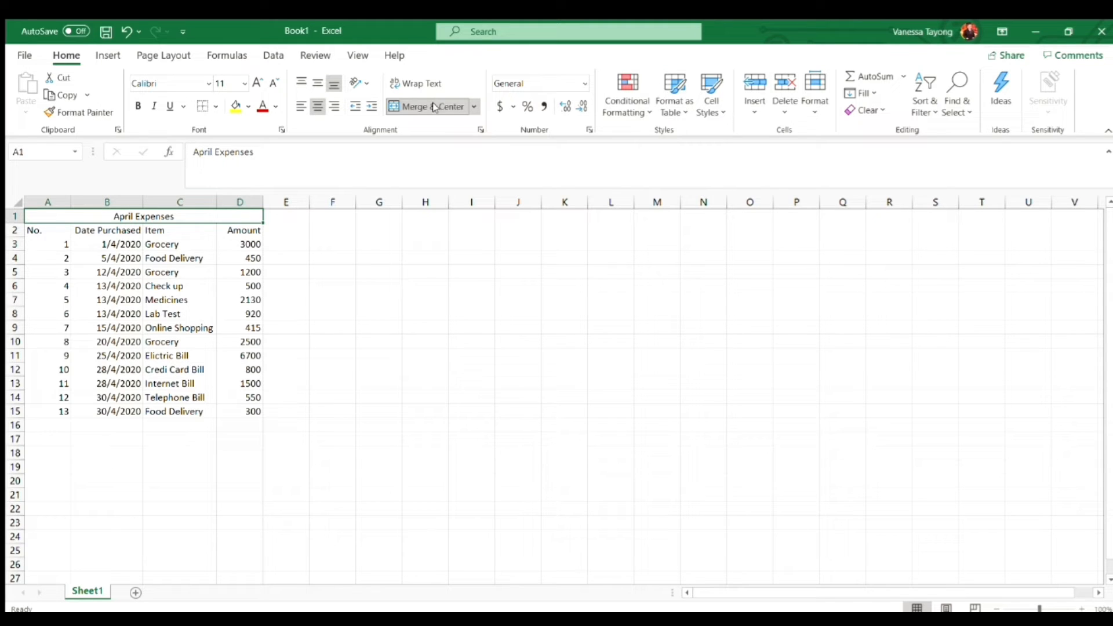
click(418, 277)
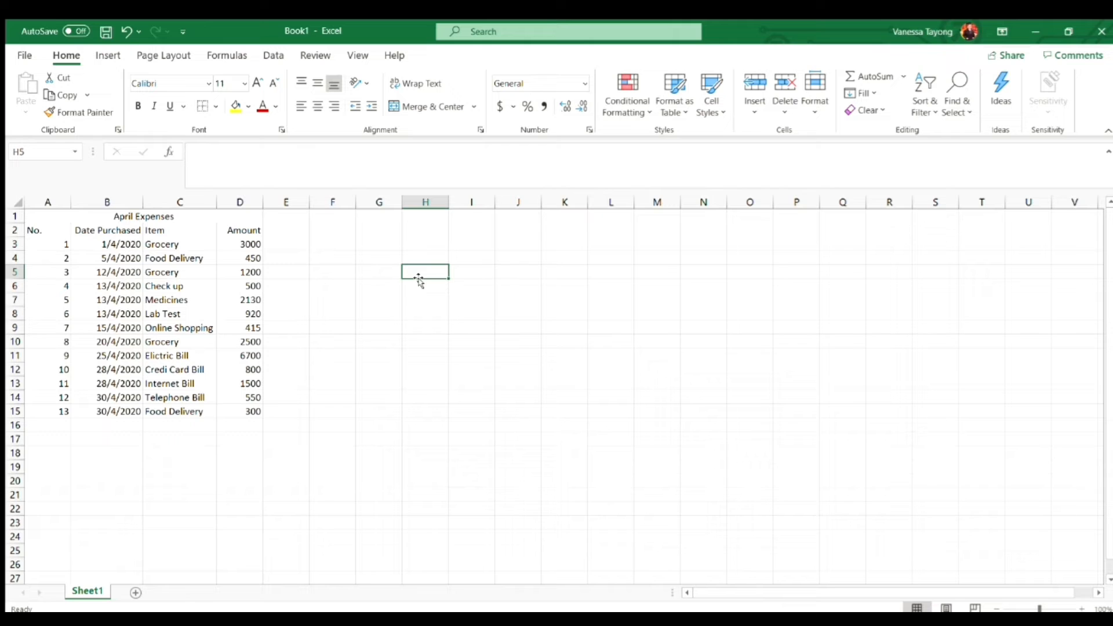
Step: Center the contents of the whole expense table, A1 to D15, horizontally
drag(76, 222, 104, 407)
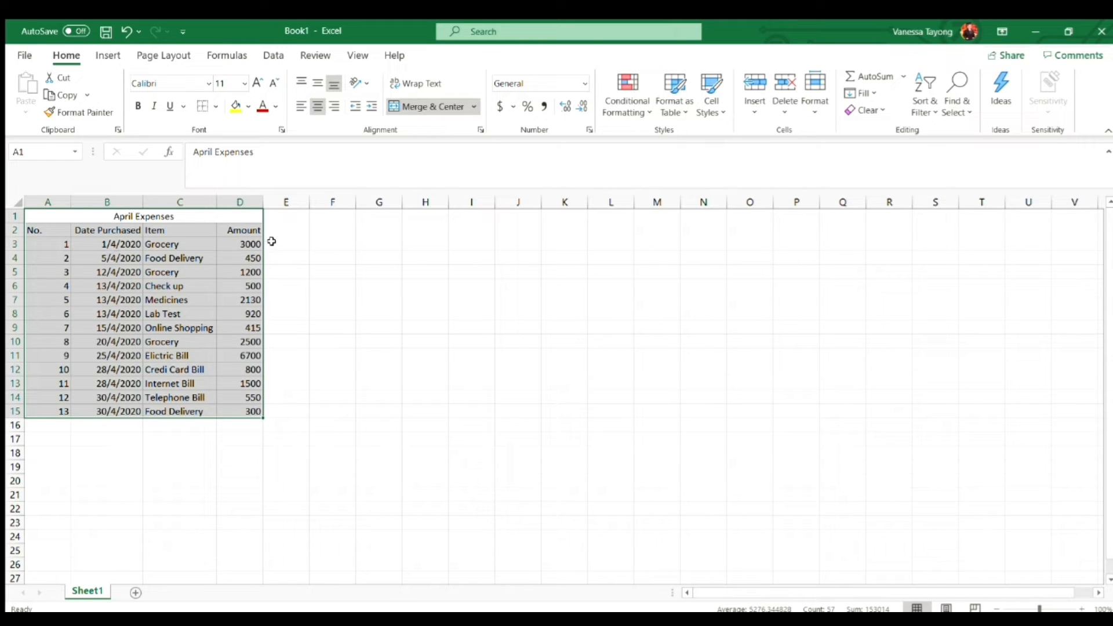
click(317, 108)
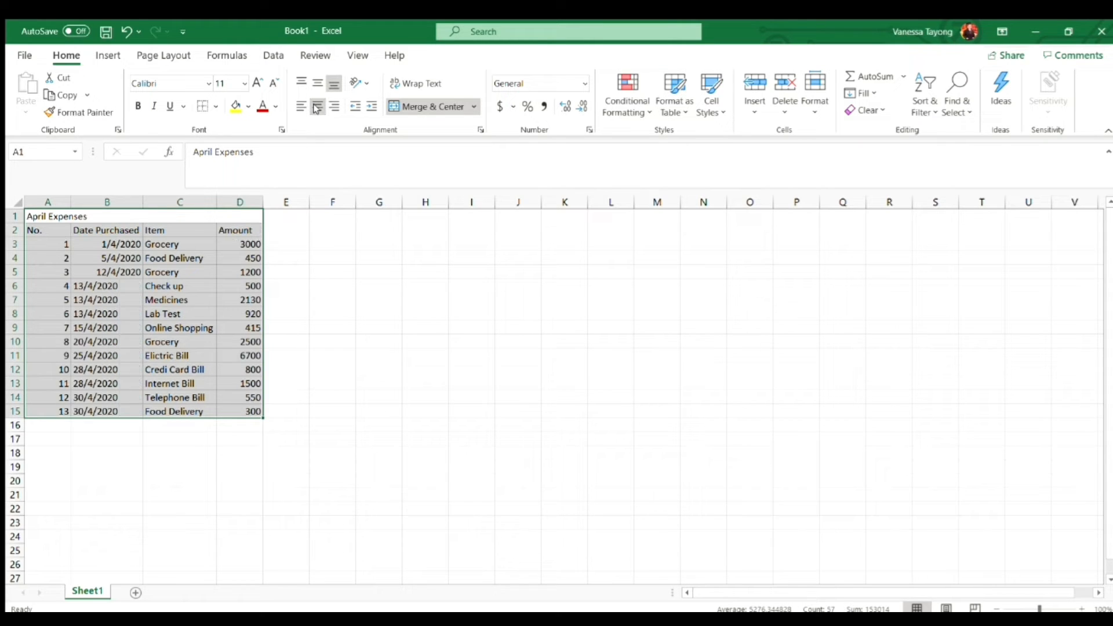
click(317, 109)
click(317, 109)
click(318, 108)
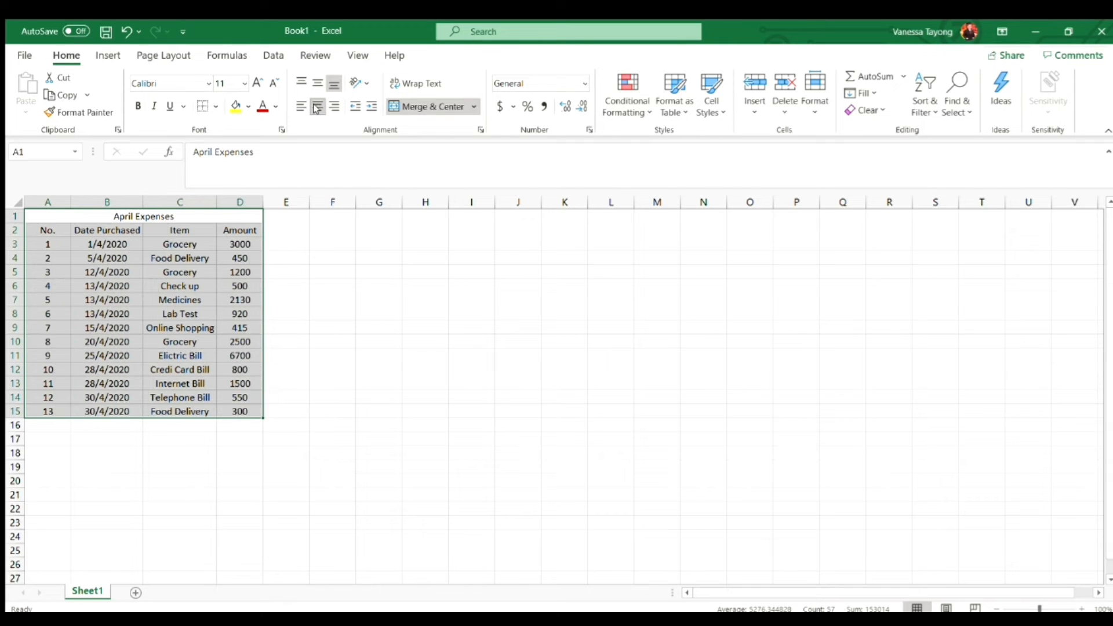
key(Right)
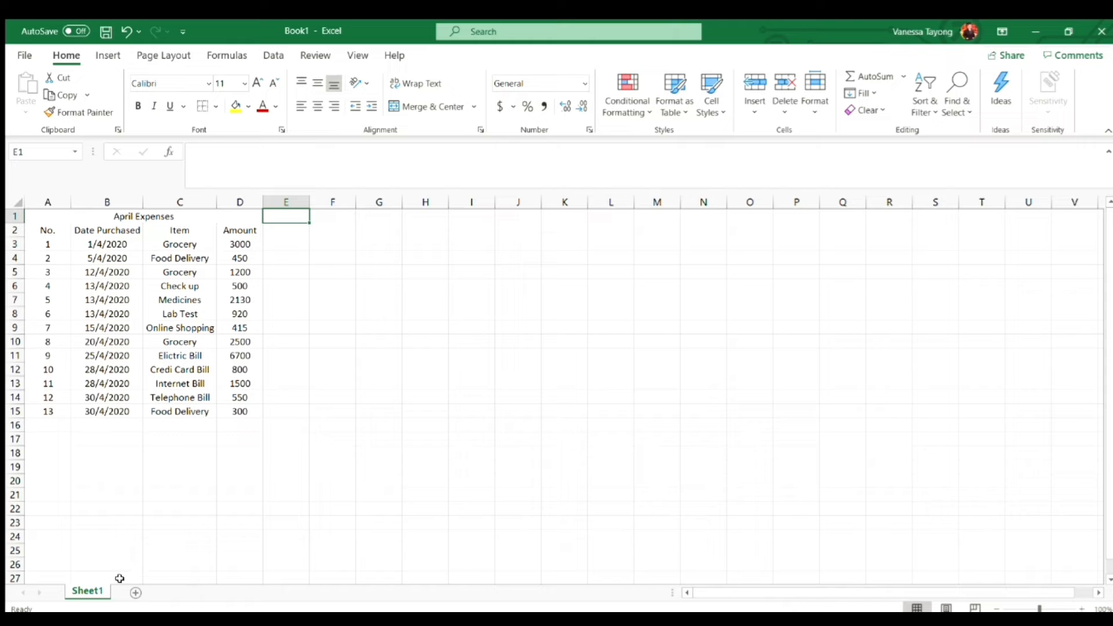
Step: Apply All Borders to the expense table from the title through row 15
drag(110, 216, 130, 408)
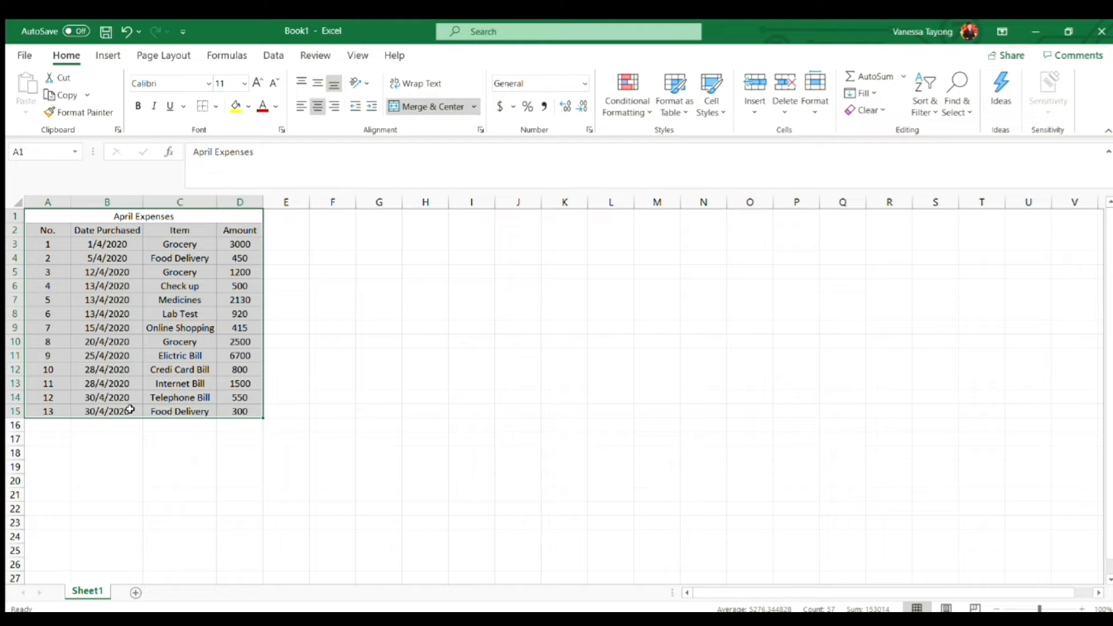
click(220, 99)
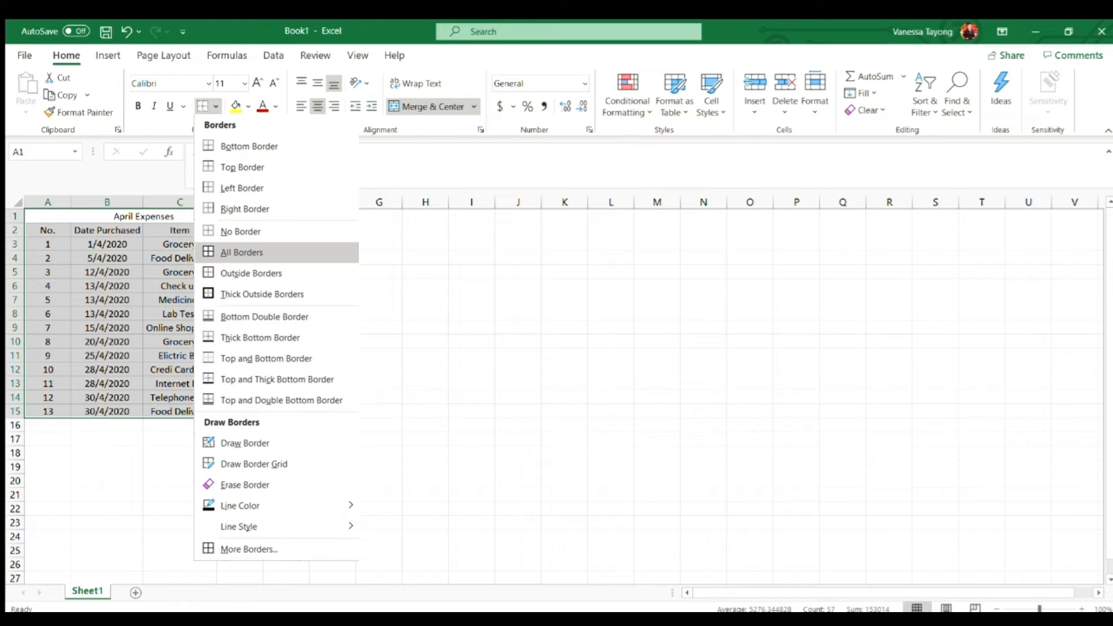
click(242, 253)
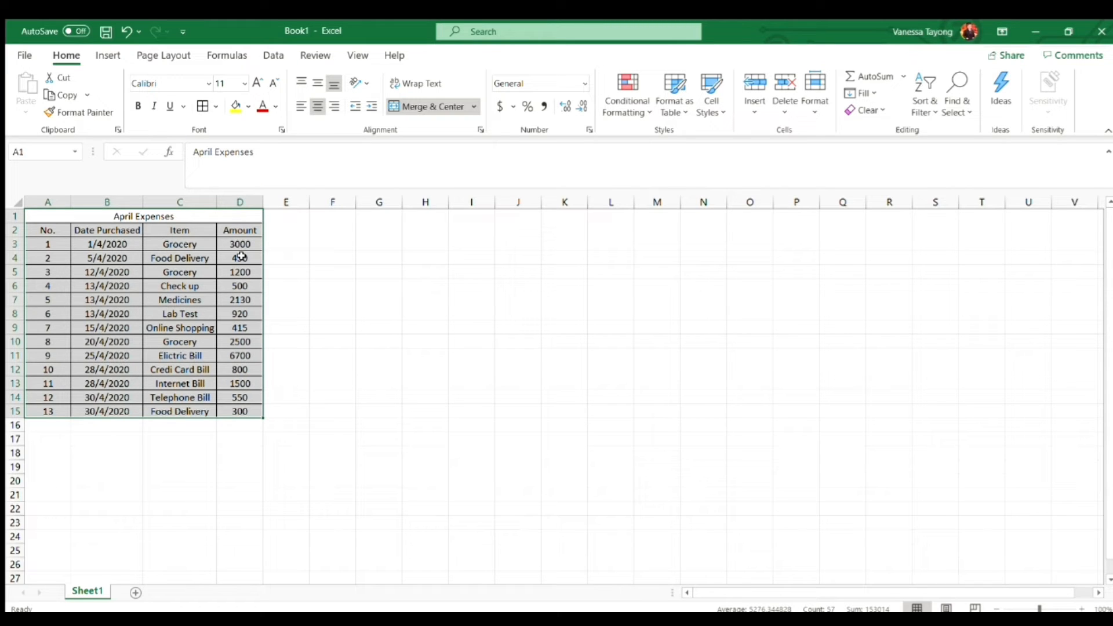
key(Right)
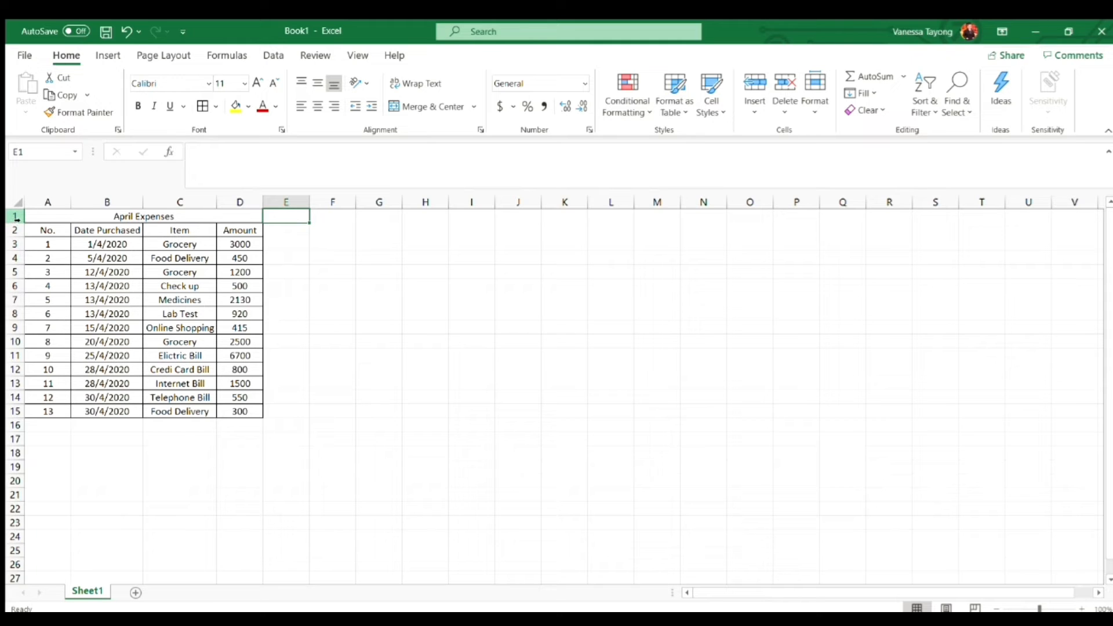
Step: Set the height of rows 1 to 15 to 25
drag(16, 219, 9, 414)
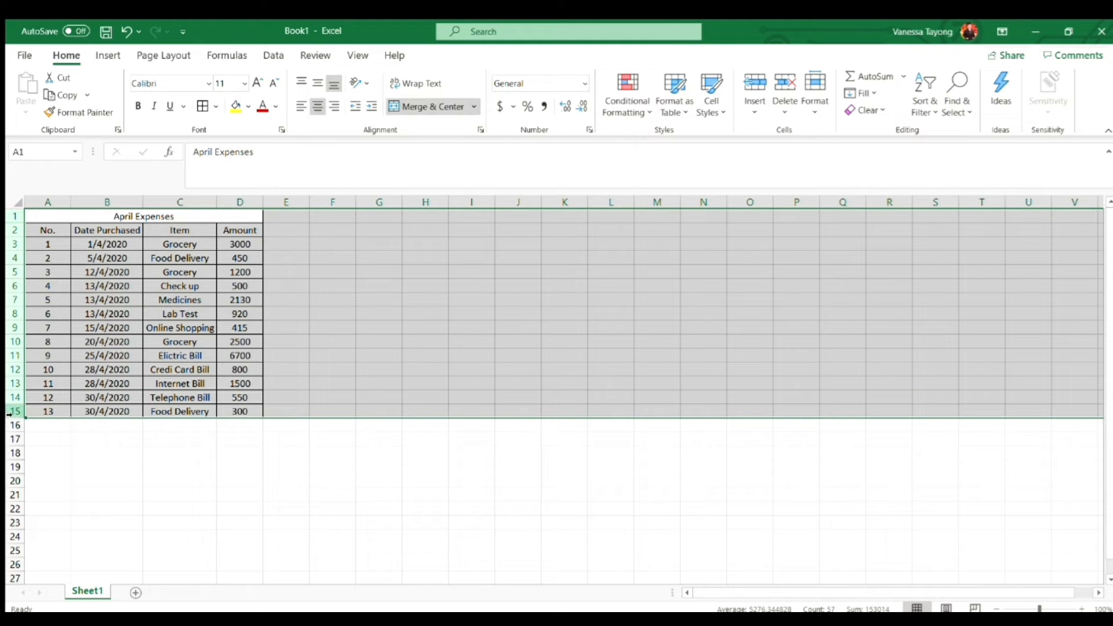
right_click(9, 413)
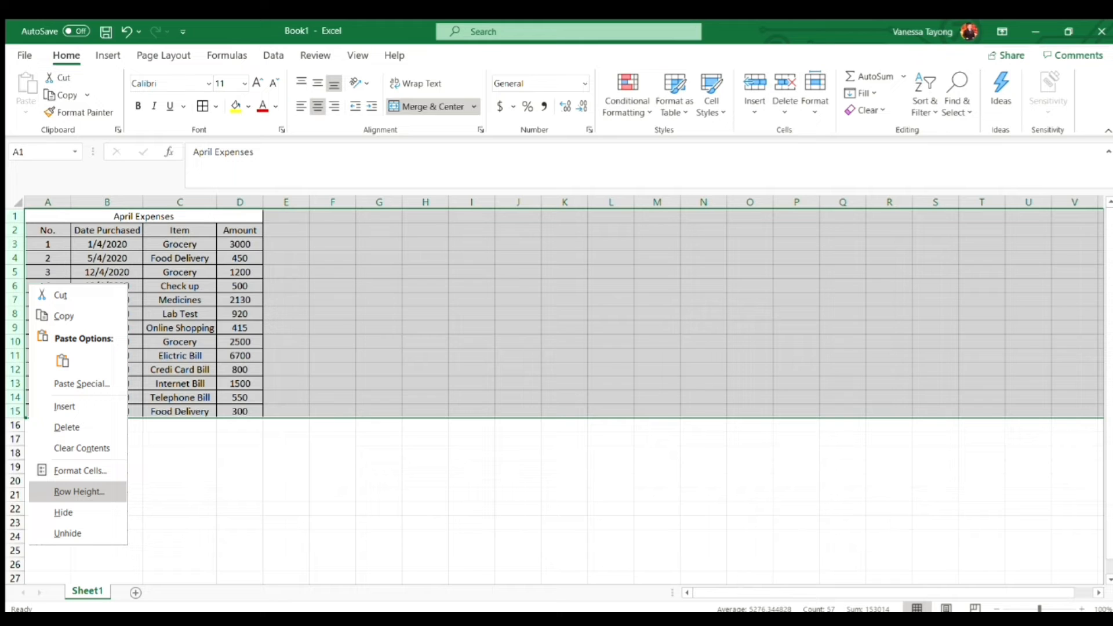
click(79, 492)
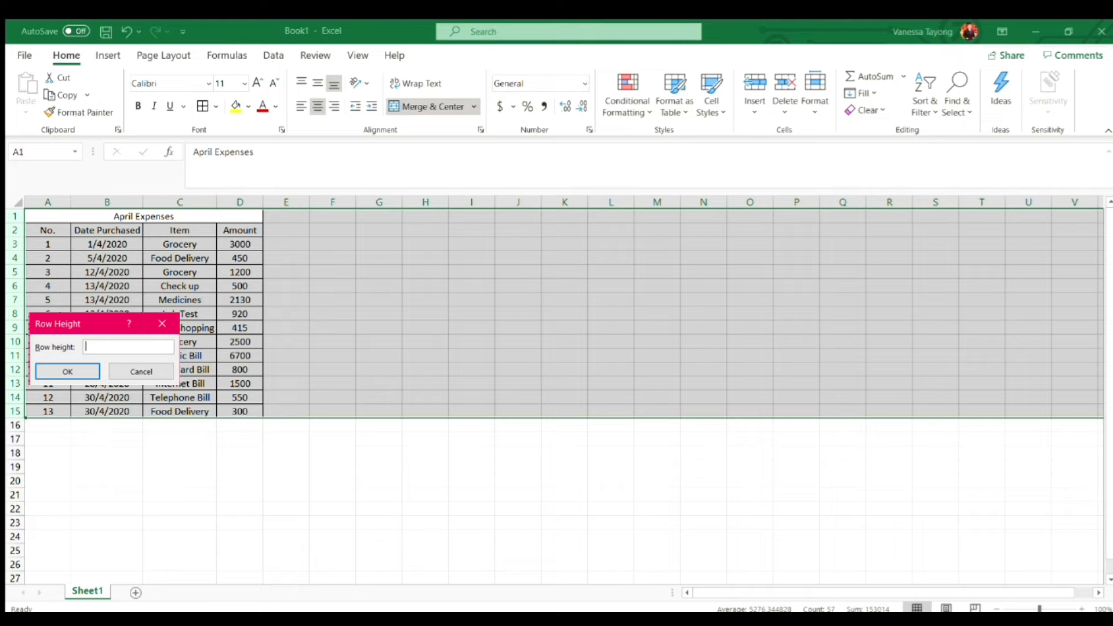
text(25)
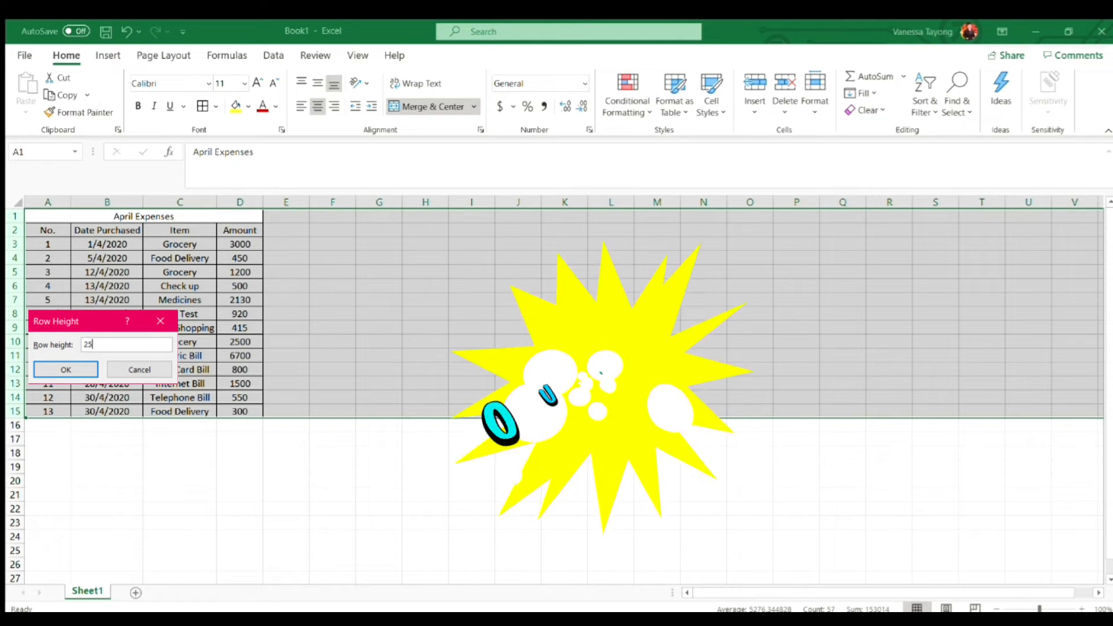
key(Return)
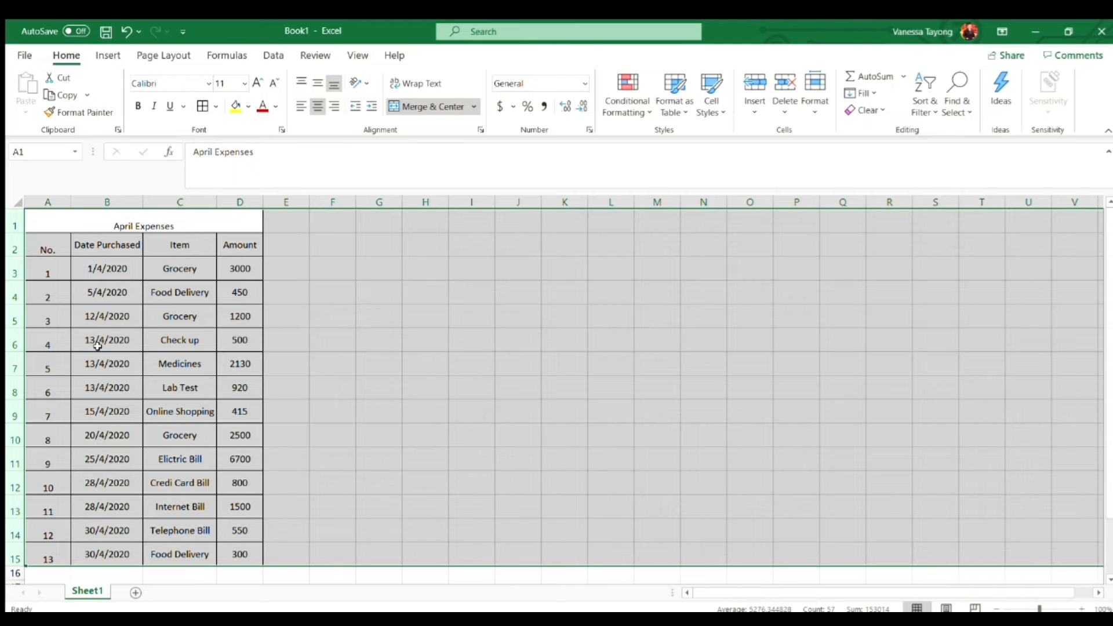
click(295, 314)
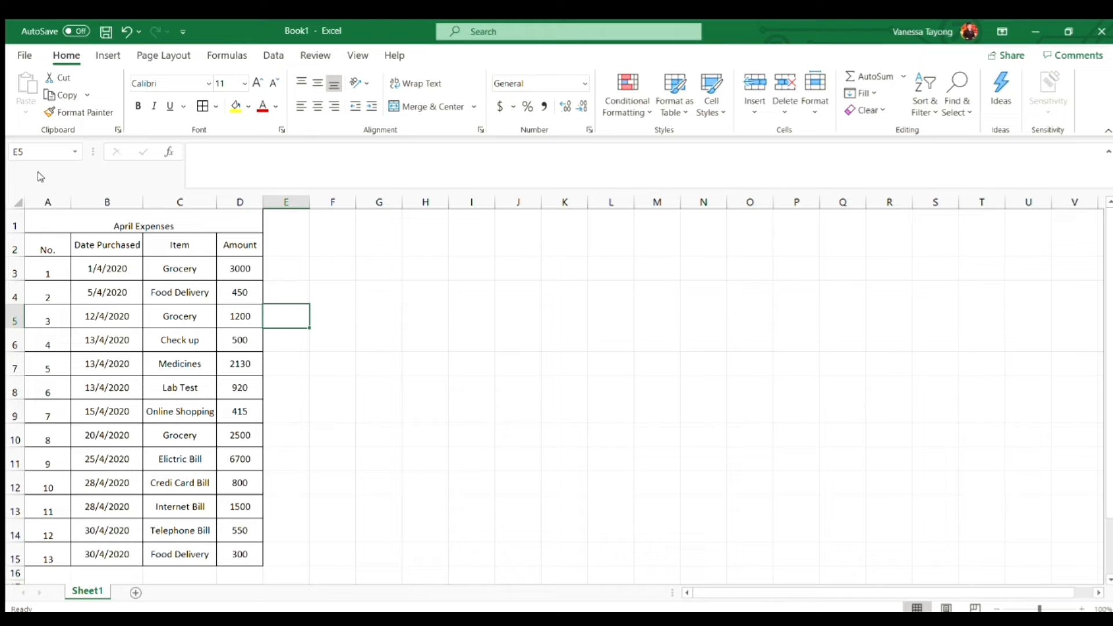
Step: Middle-align the contents of column A and the April Expenses title vertically
click(47, 203)
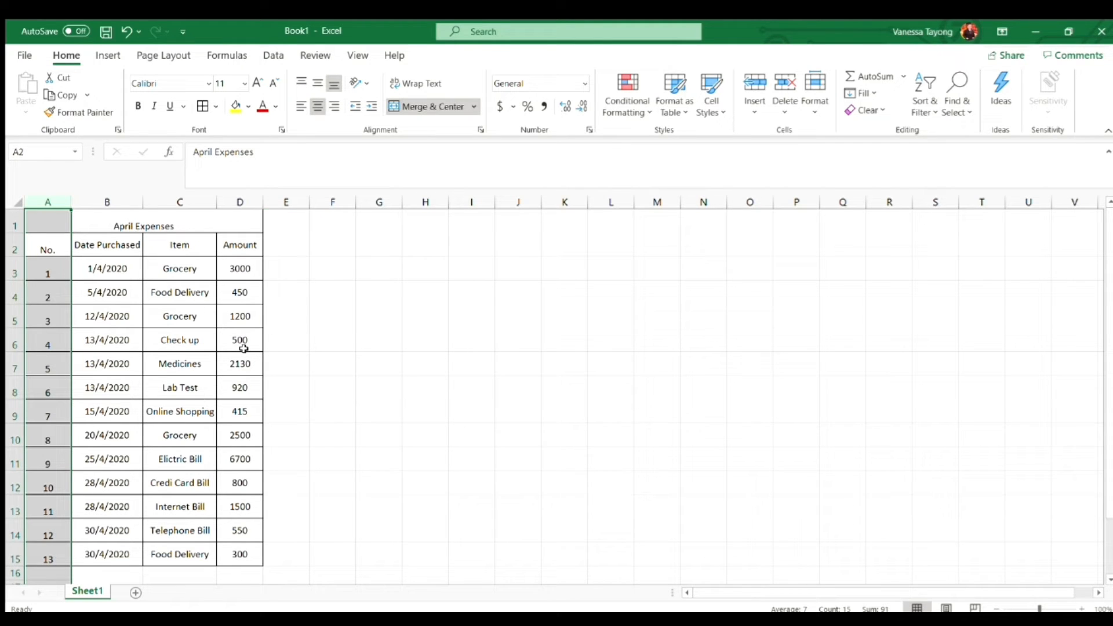
click(312, 84)
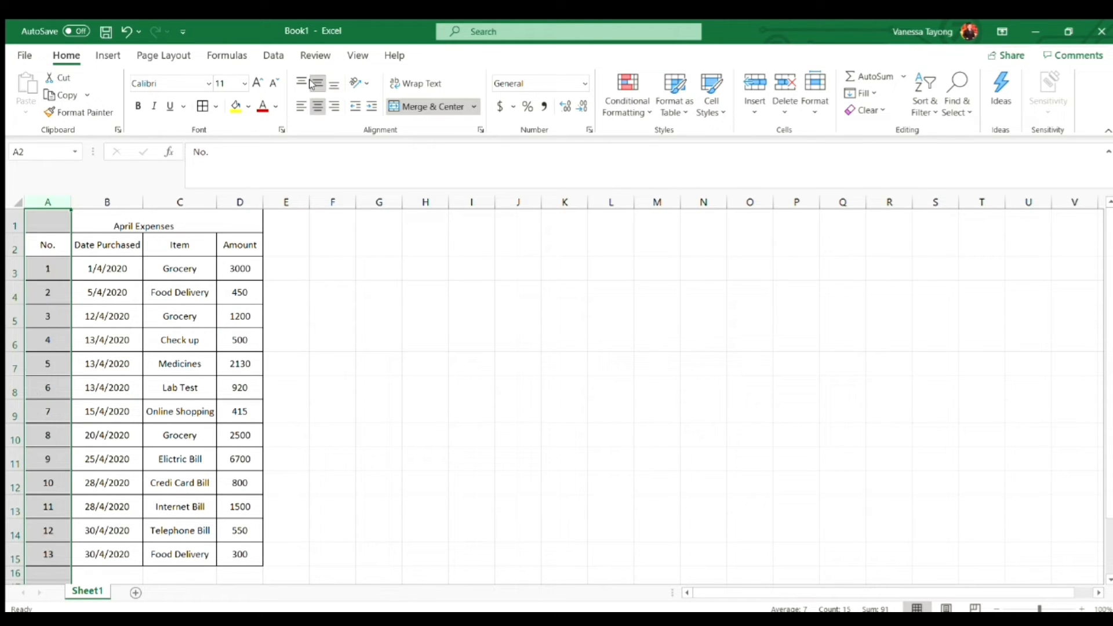
click(325, 240)
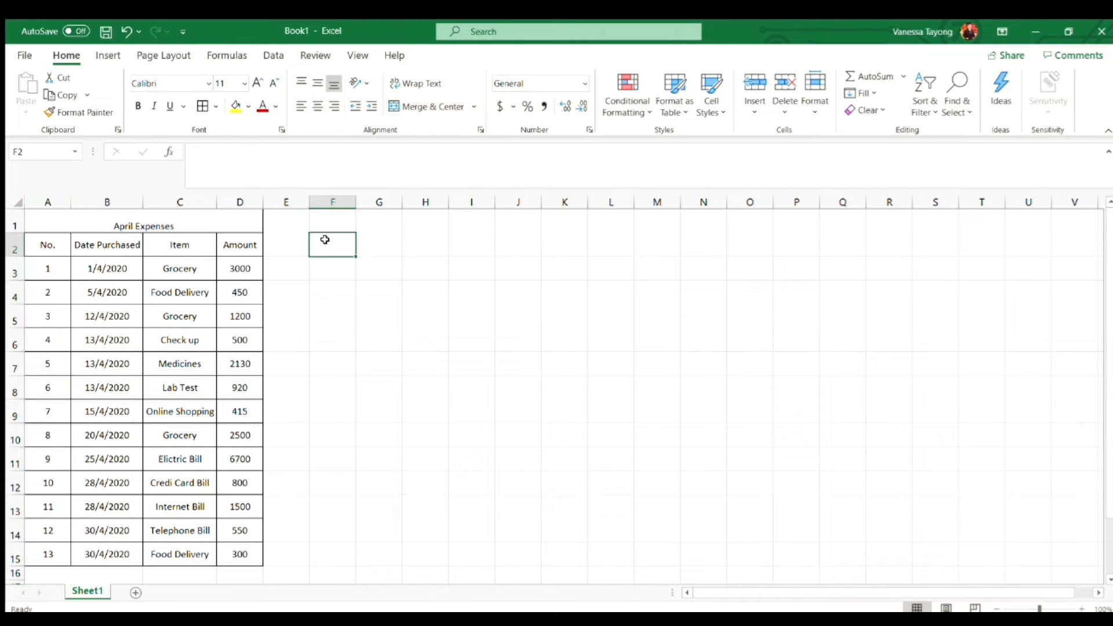
click(174, 224)
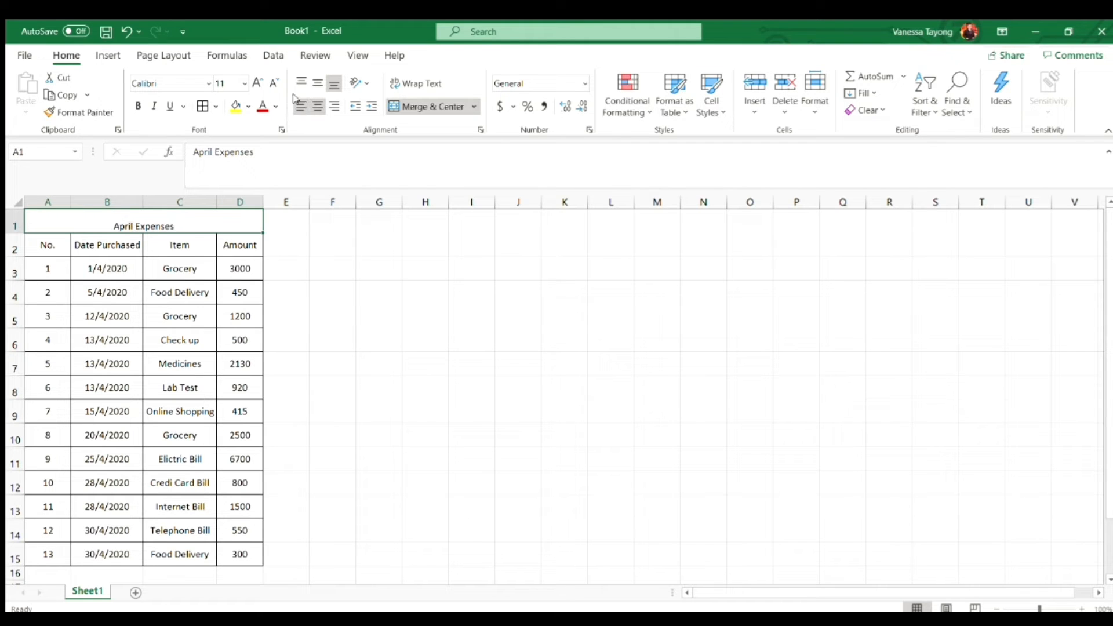
click(316, 82)
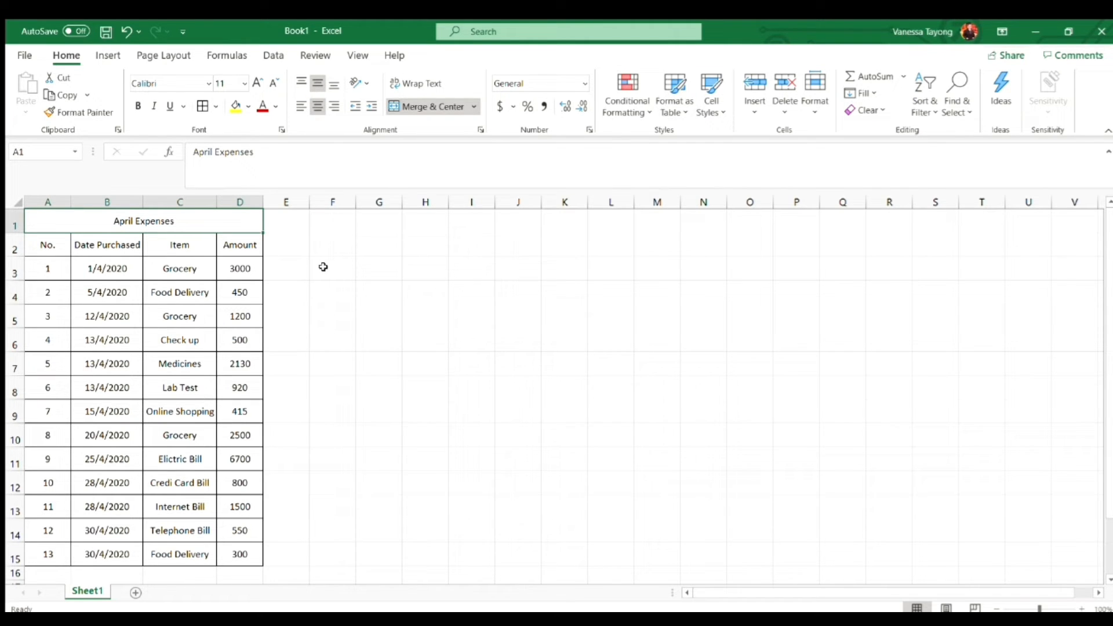
click(278, 221)
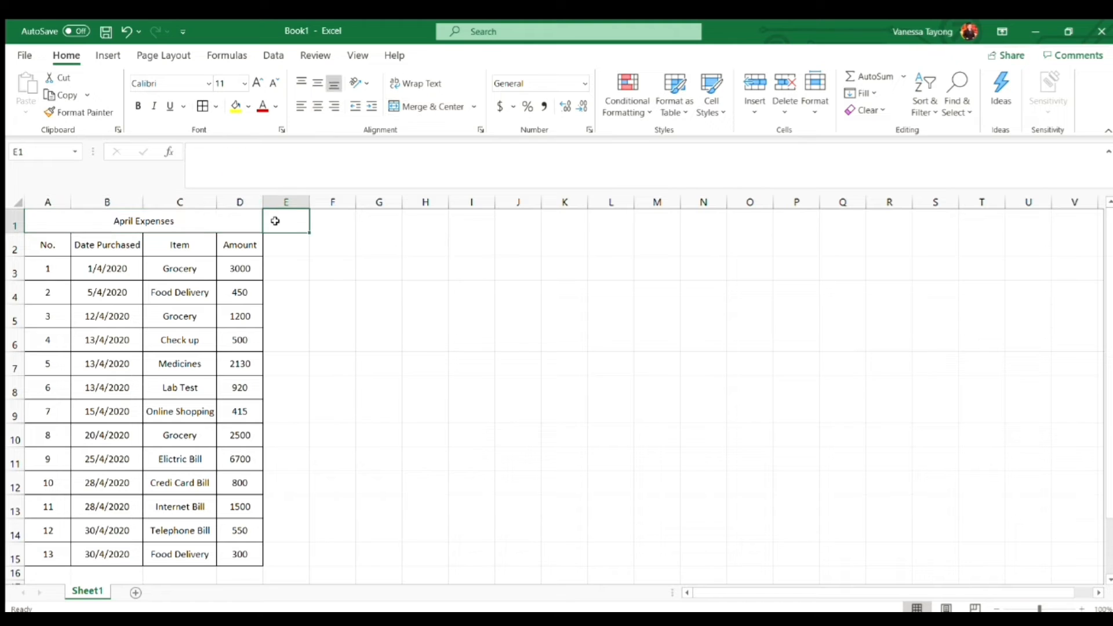
Step: Colour the April Expenses title text red and set its font size to 18
click(226, 221)
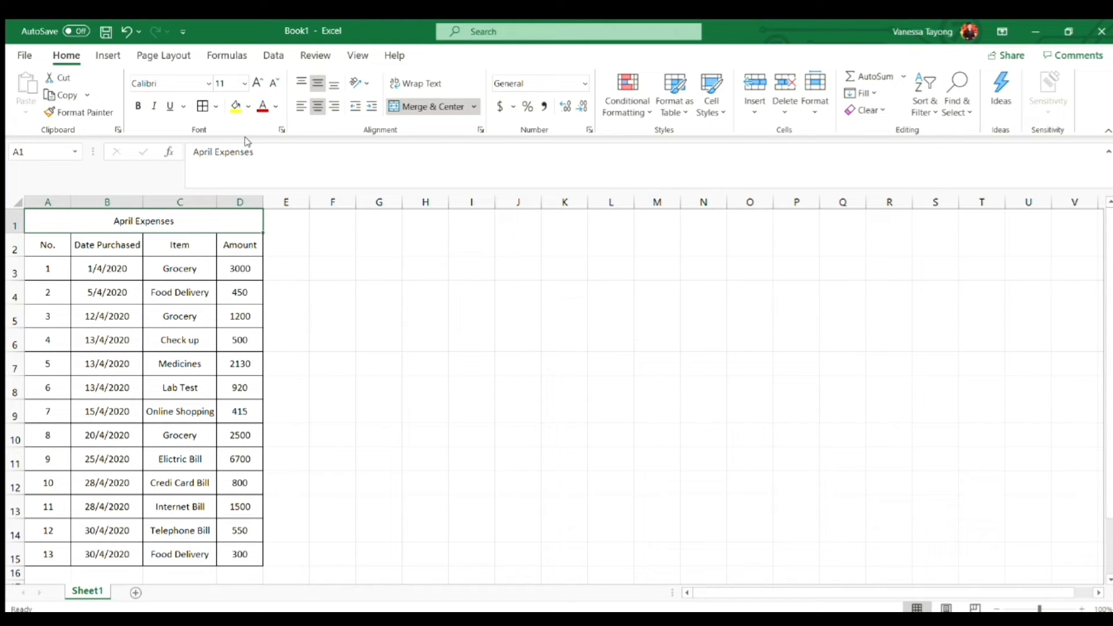
click(276, 108)
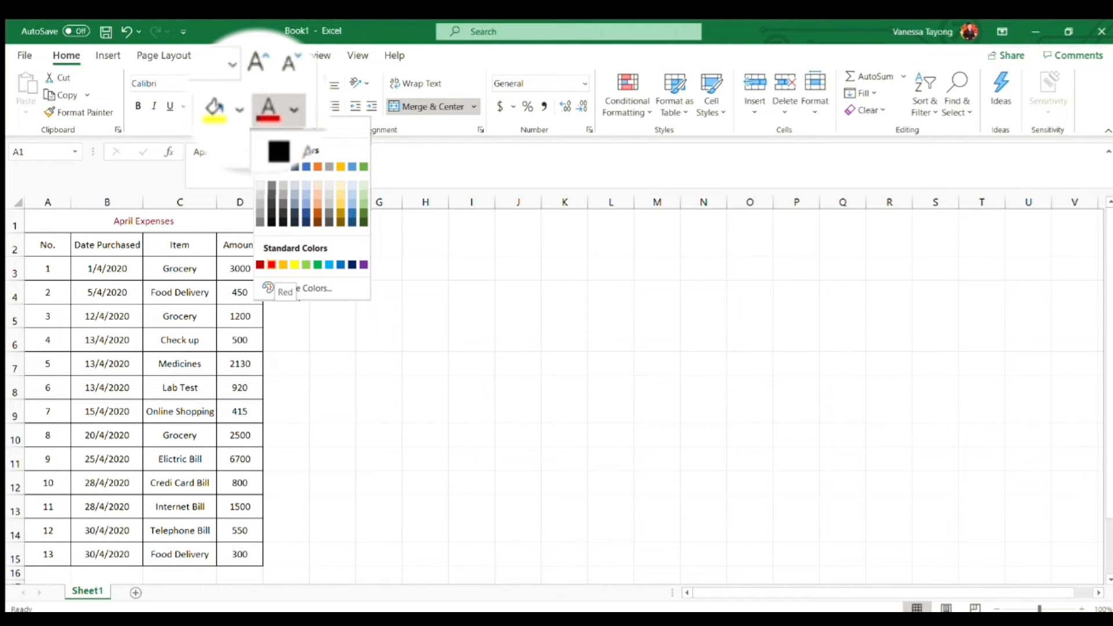
click(271, 265)
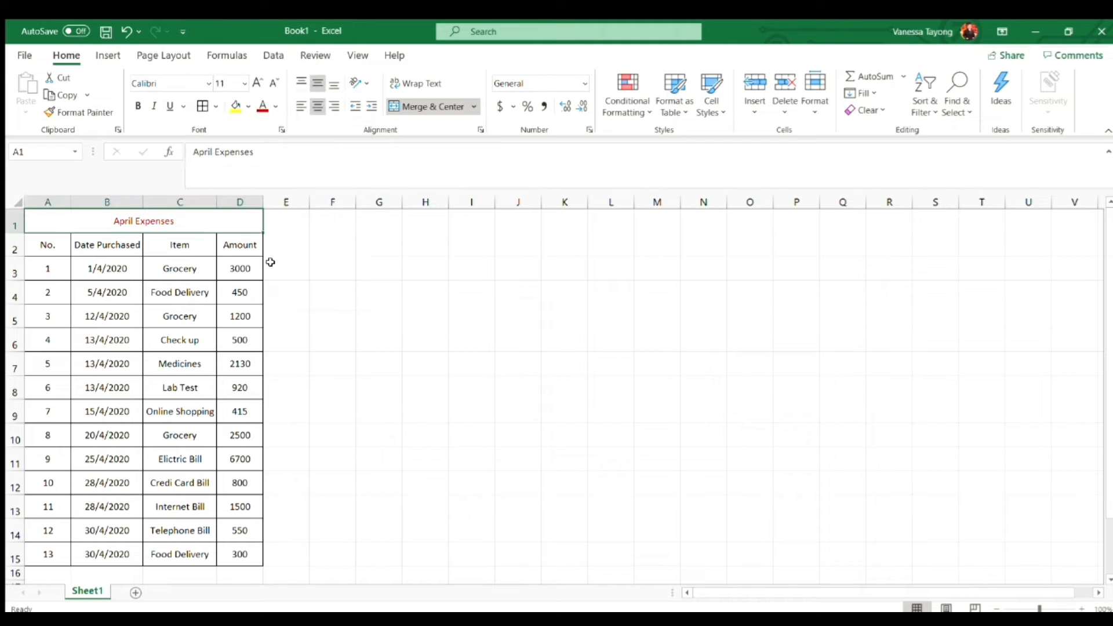
click(239, 75)
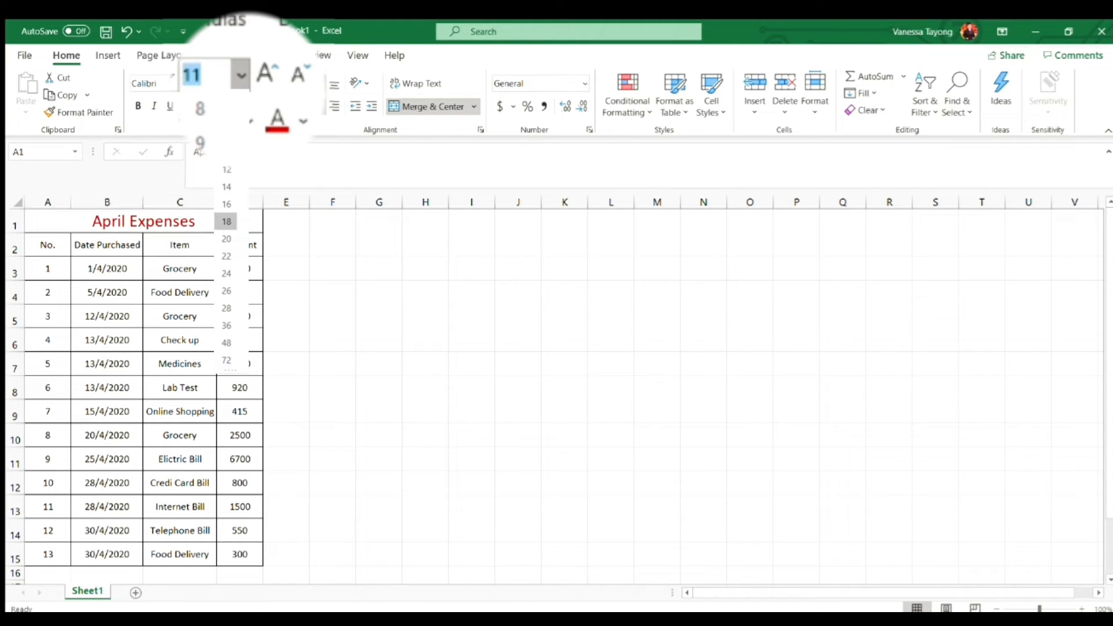
click(226, 221)
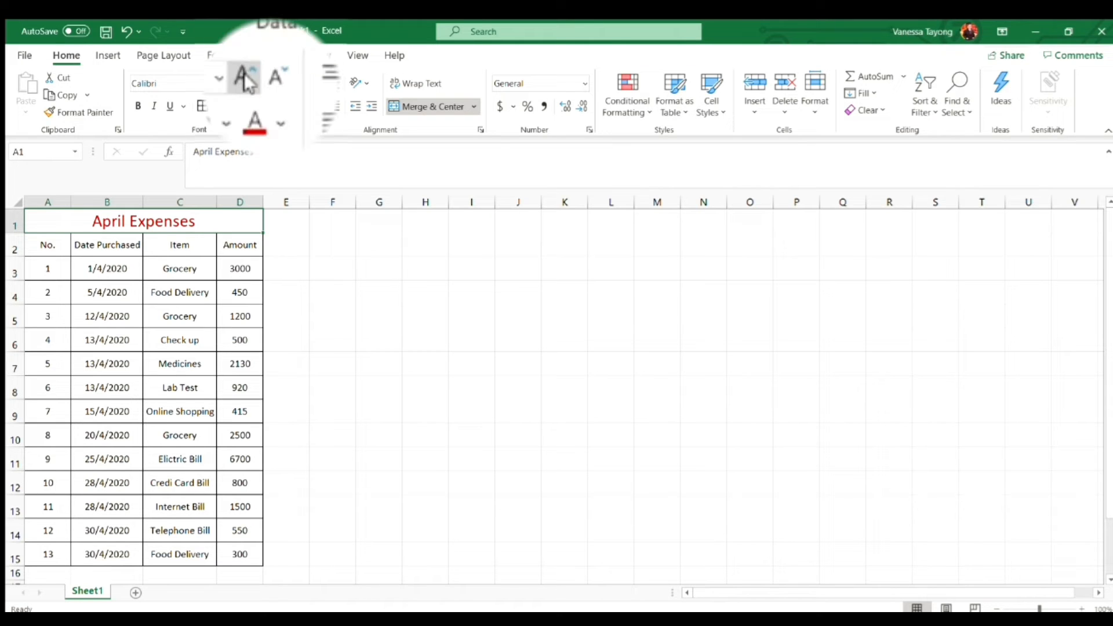
Step: Try enlarging the title's font size in increments, shrinking it to 16, and raising it again to 18
click(243, 68)
click(242, 68)
click(243, 68)
click(242, 68)
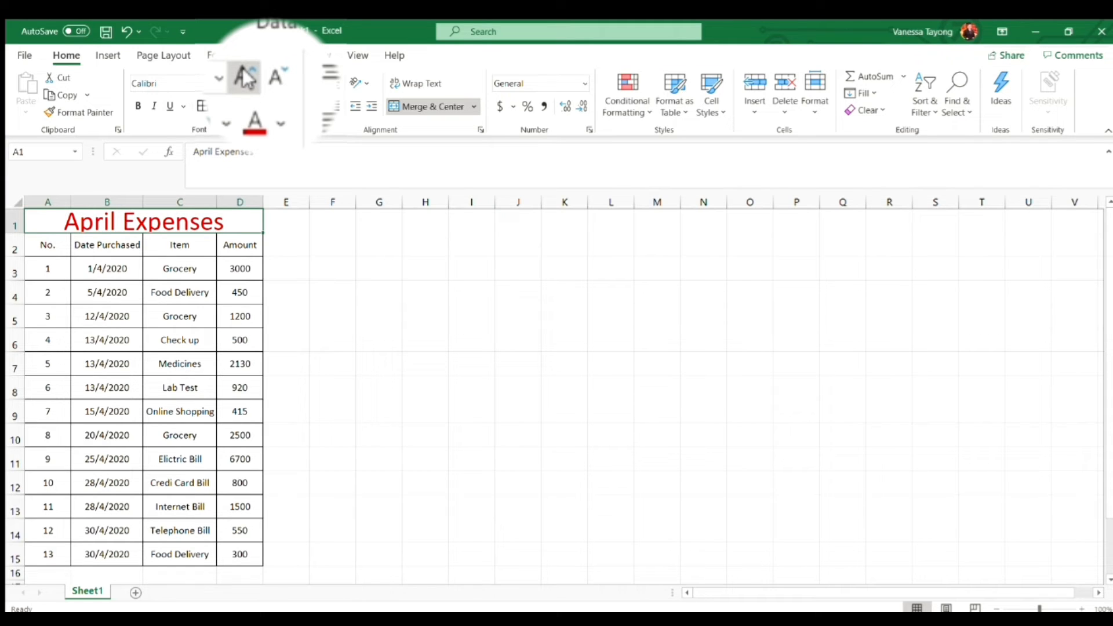
click(271, 76)
click(271, 76)
click(274, 76)
click(273, 77)
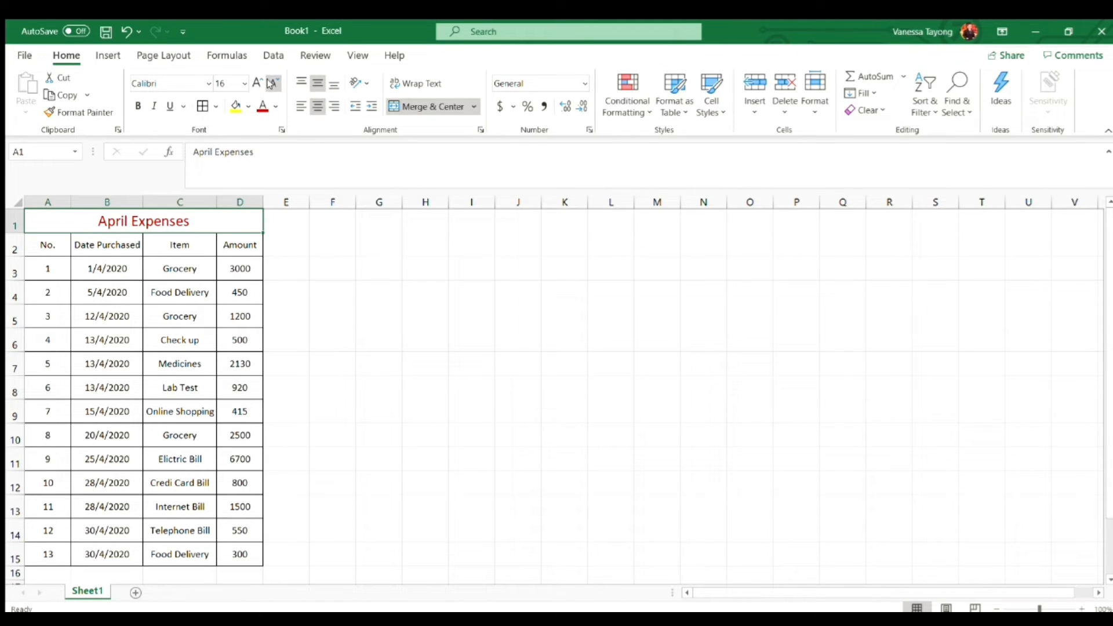
click(255, 83)
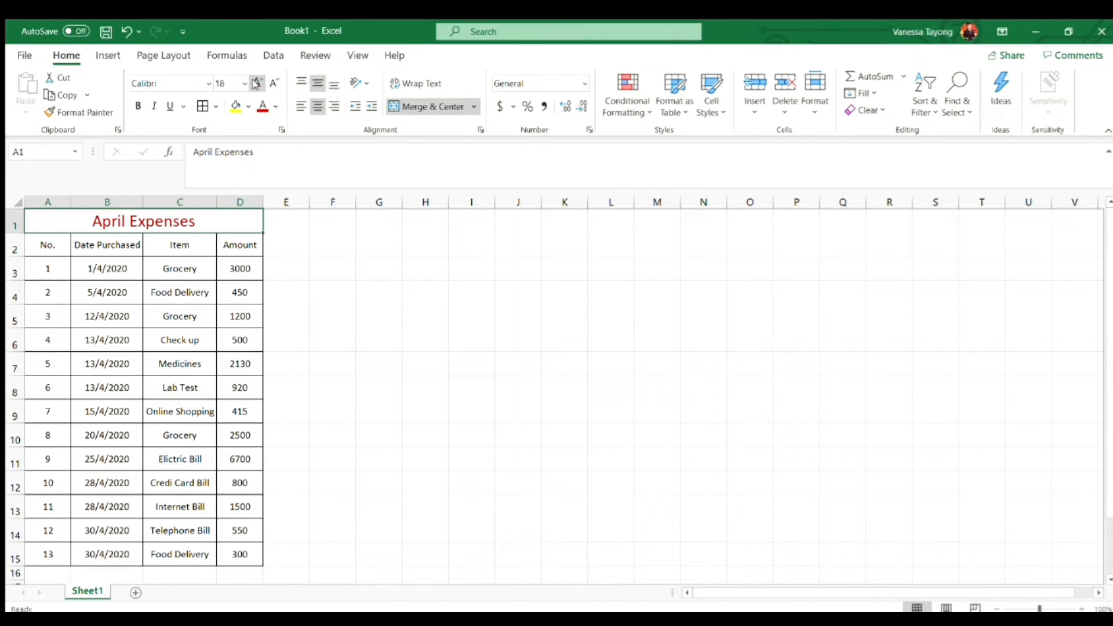
Step: Change the April Expenses title to the Abadi font and give its merged cell a yellow fill
click(207, 84)
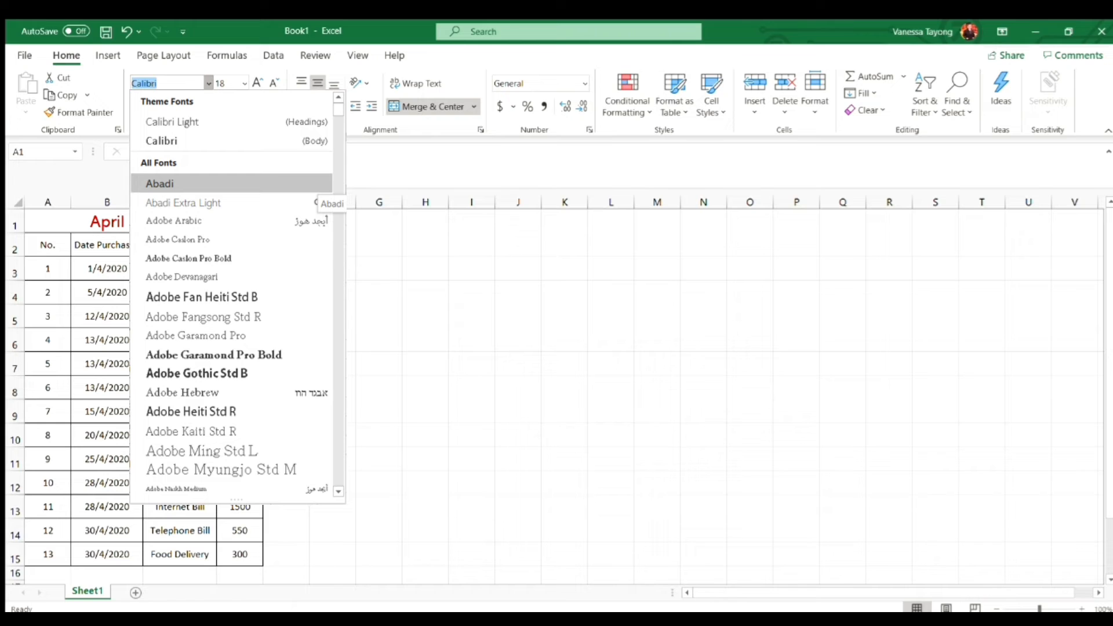
click(316, 184)
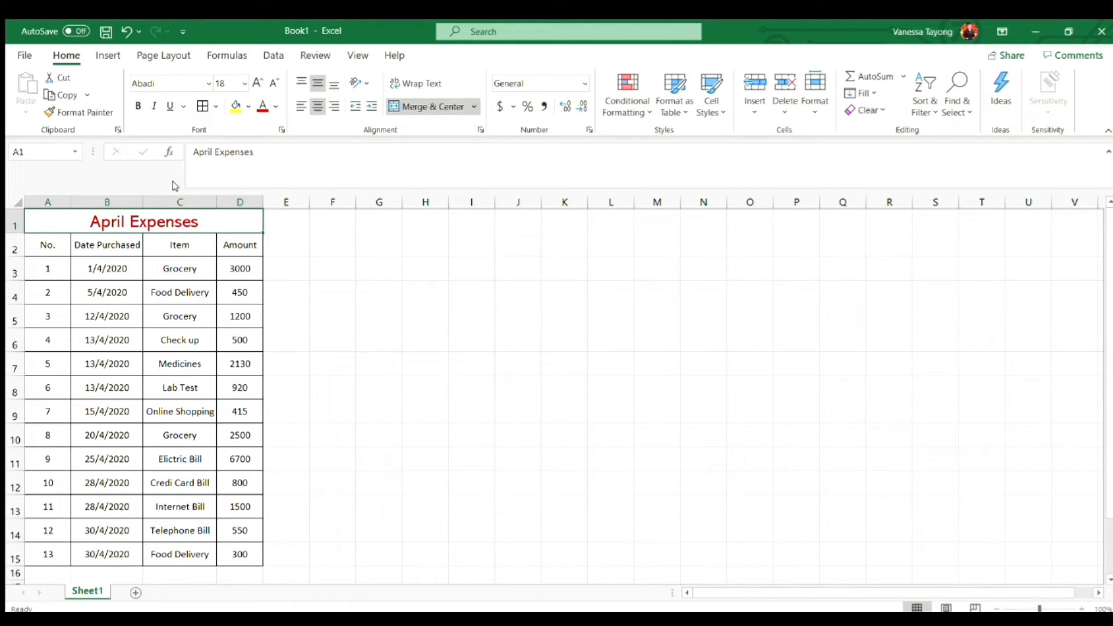
click(247, 101)
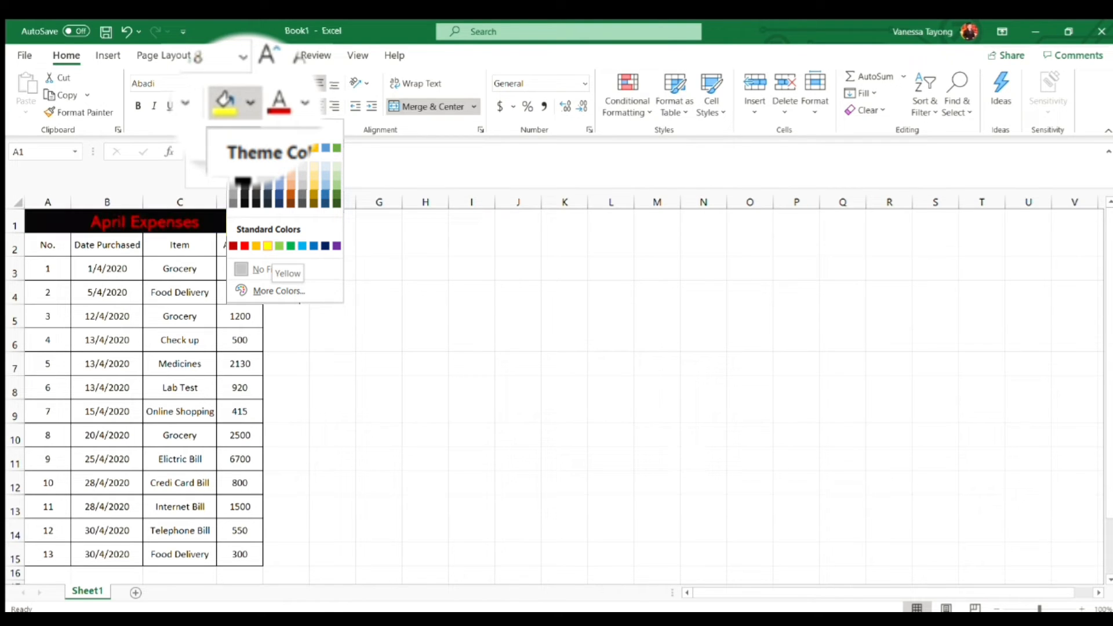
click(267, 245)
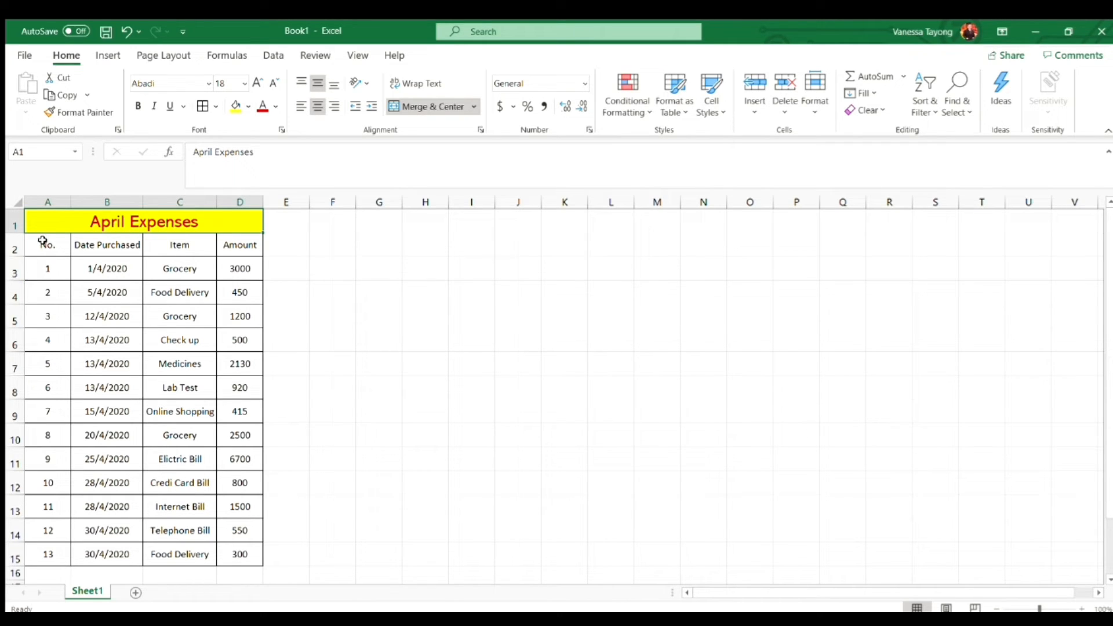
Step: Make the column headers in A2 to D2 bold, italic and underlined
drag(43, 245, 242, 241)
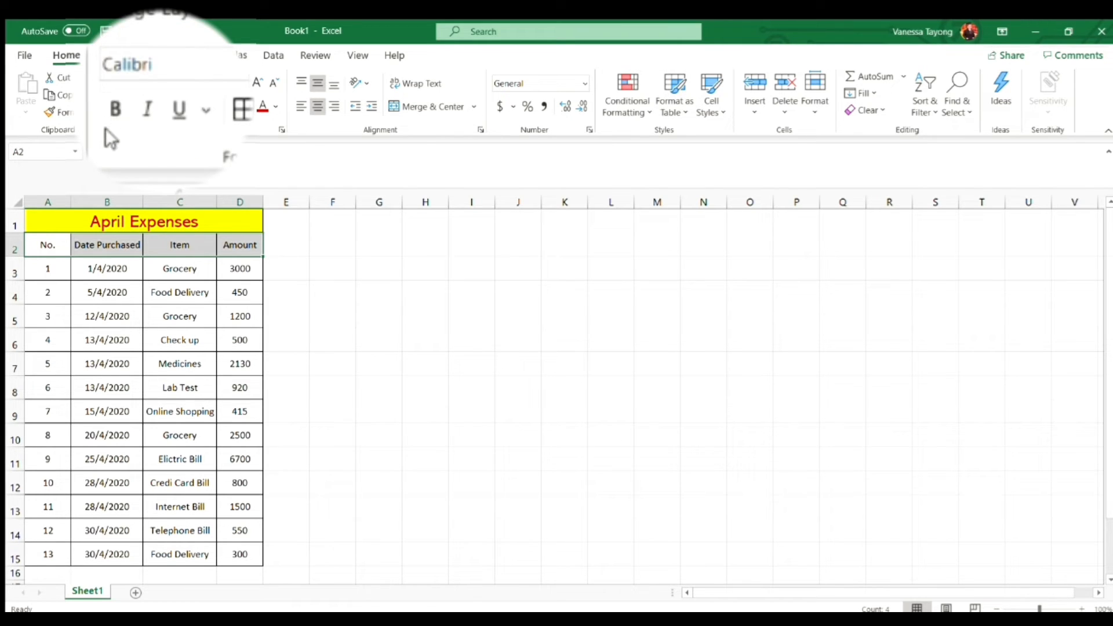
click(111, 114)
click(139, 108)
click(167, 105)
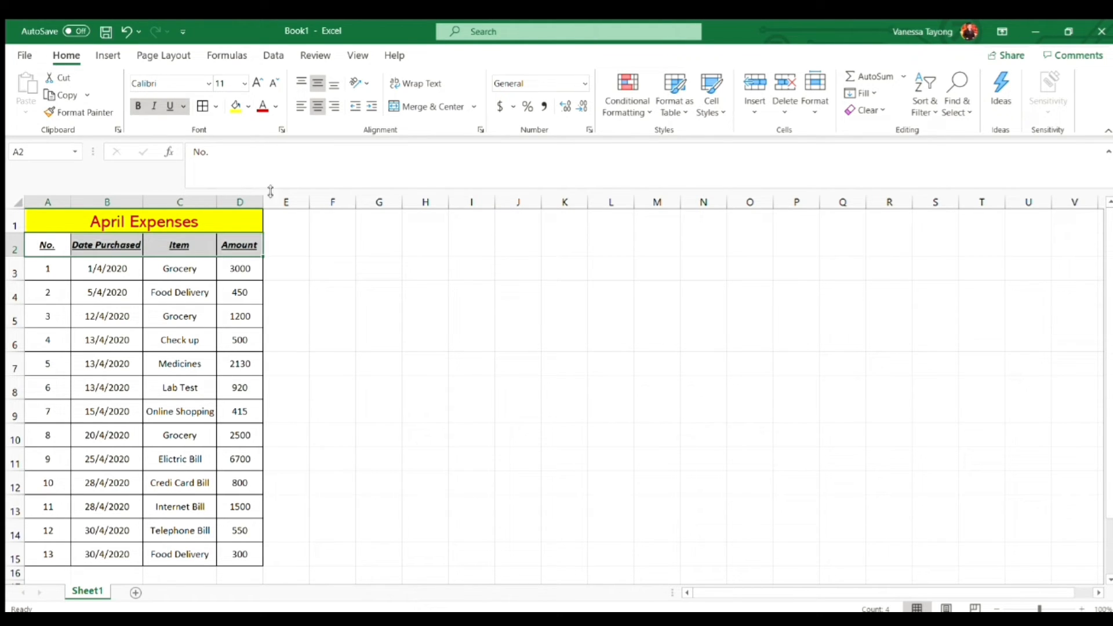
Step: Fill the header row cells A2 to D2 with light green
click(247, 105)
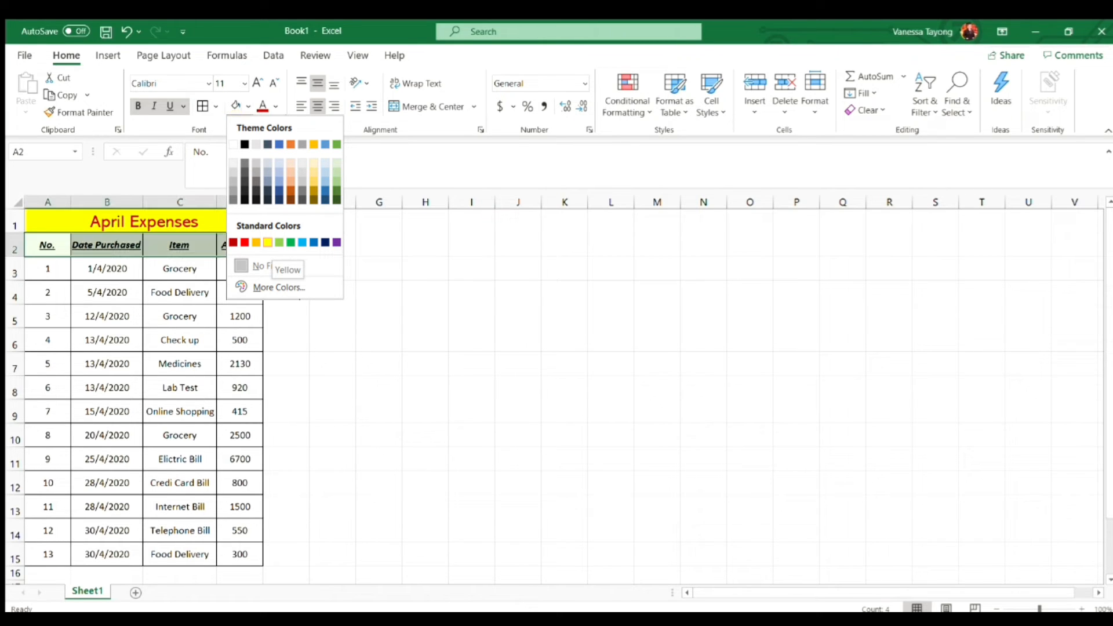
click(281, 319)
click(237, 264)
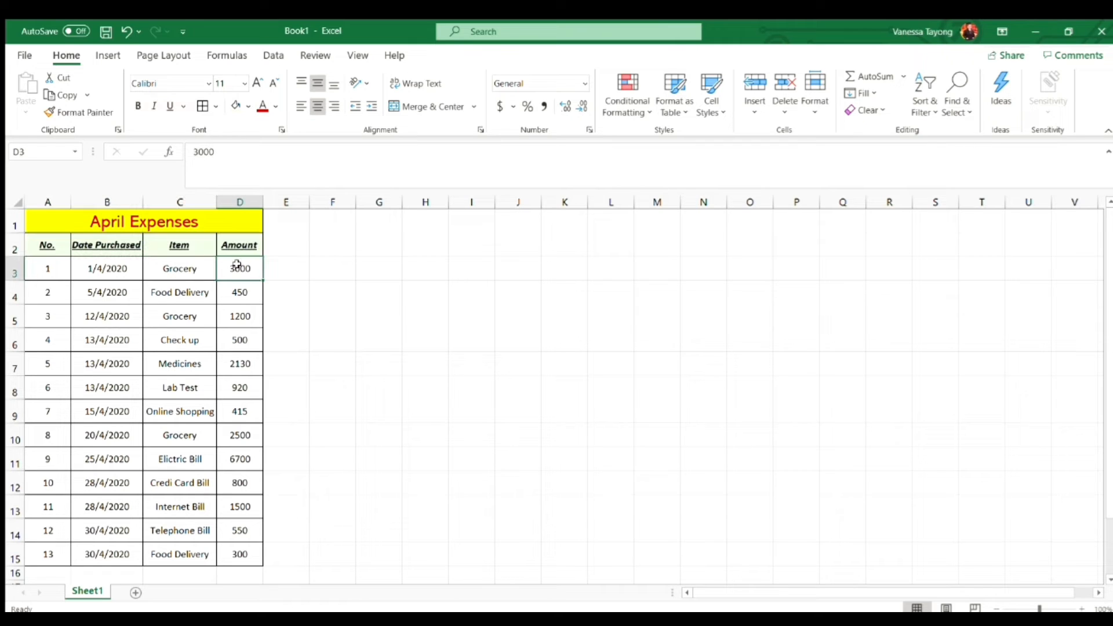
click(239, 249)
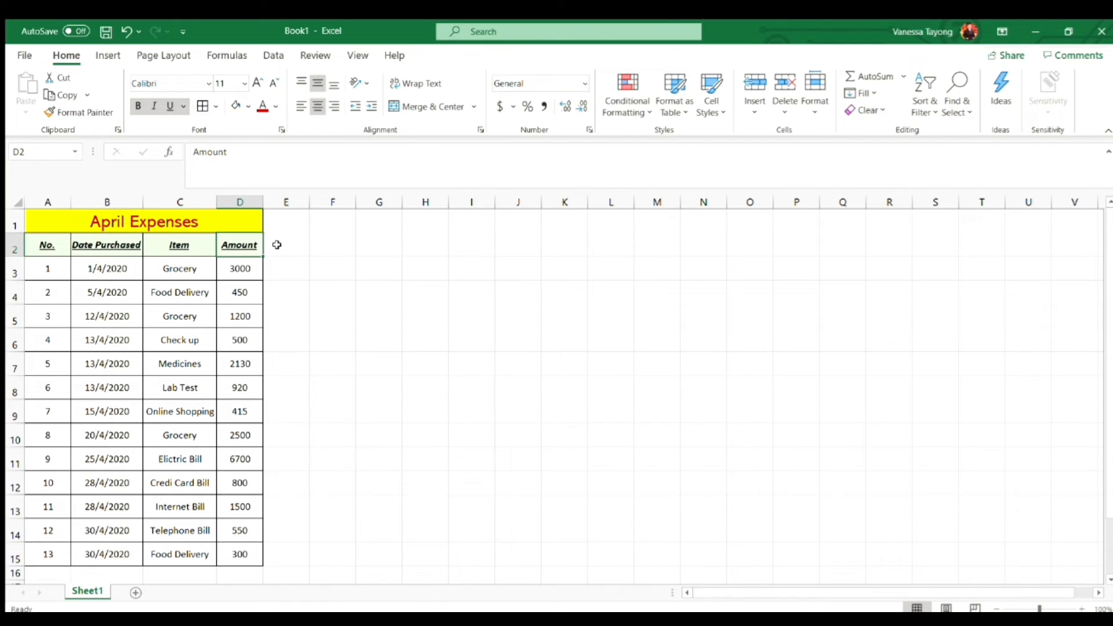
click(277, 244)
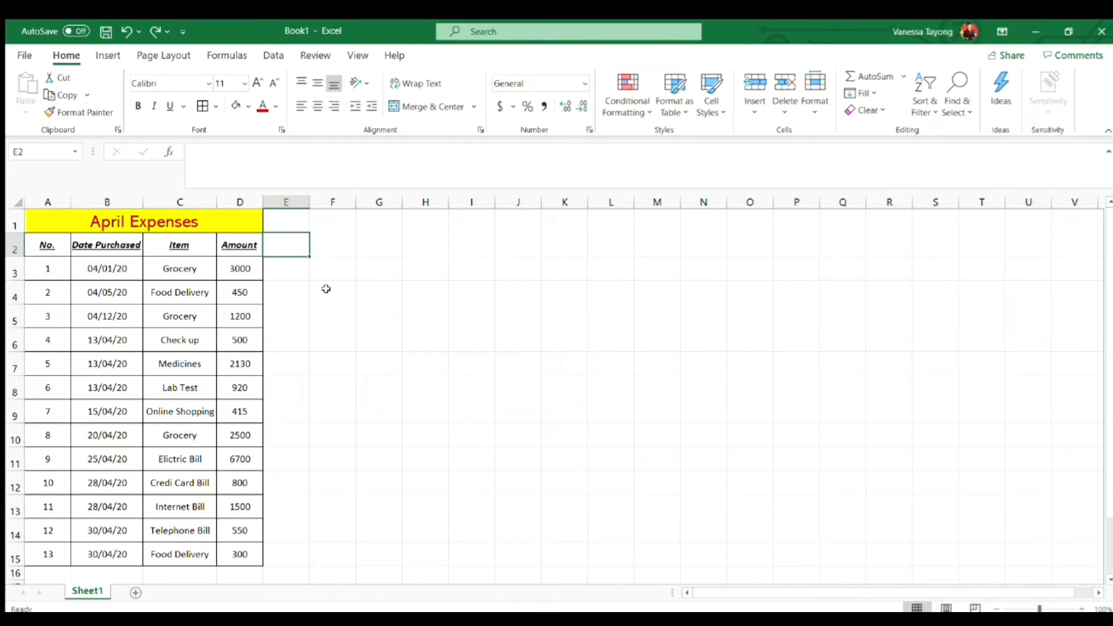
Step: Examine the available cell styles for the expense data in A3 to D15 without applying one
drag(54, 278, 233, 551)
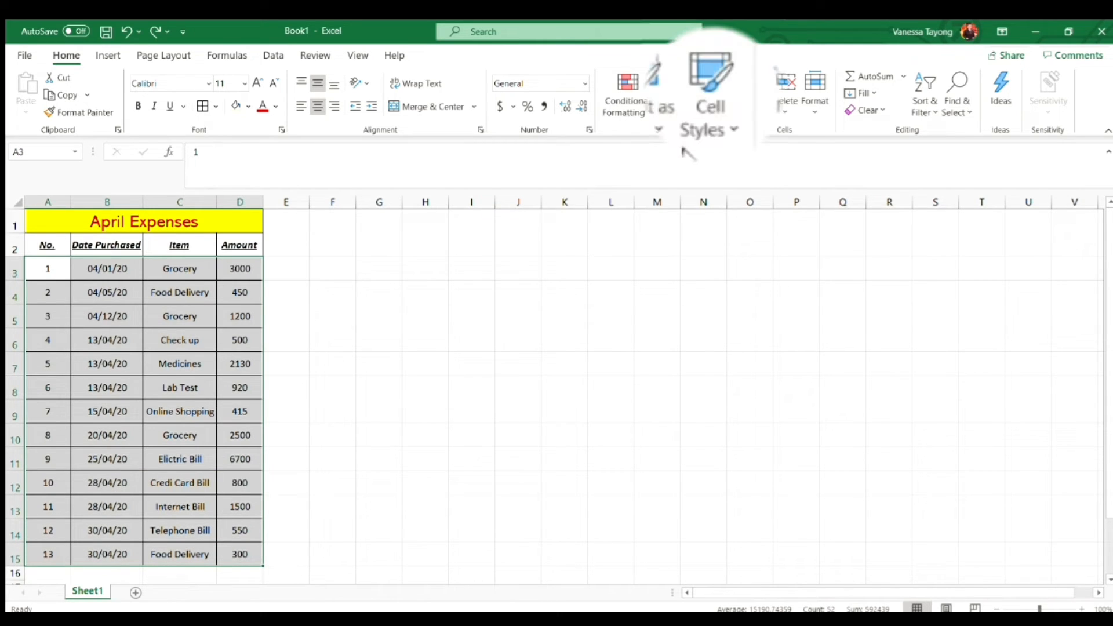
click(719, 108)
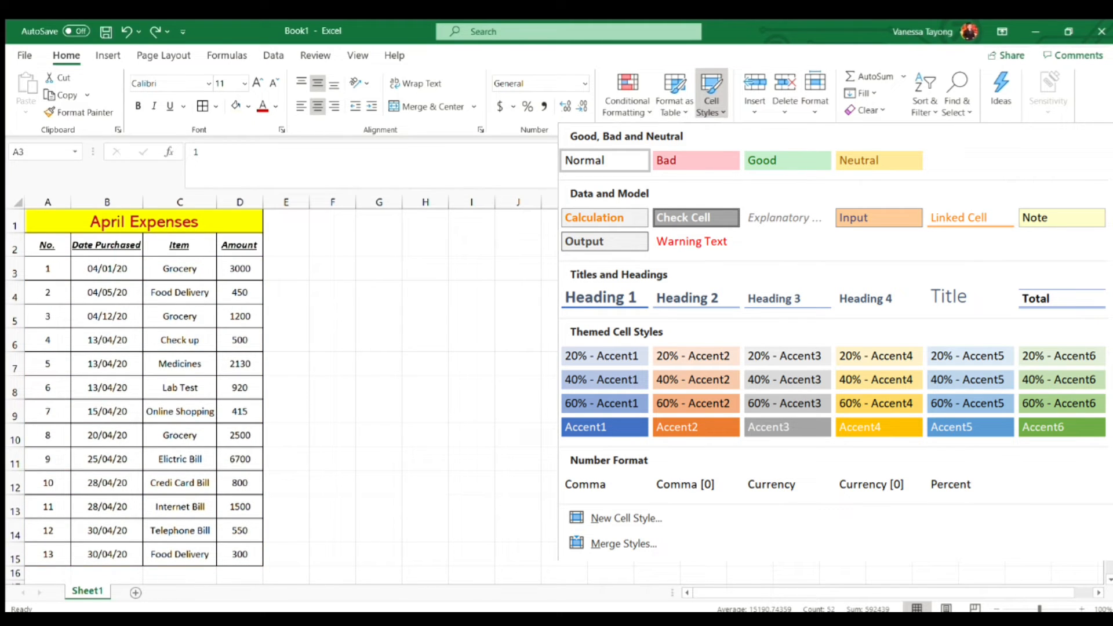
key(Escape)
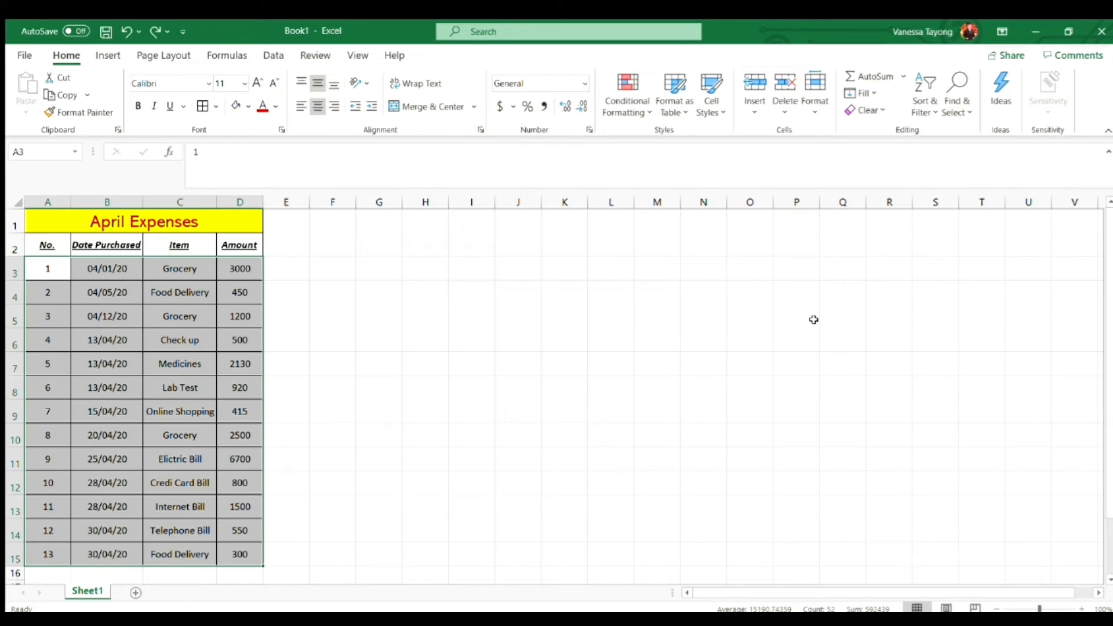
click(302, 294)
Step: Enter the title May Expenses in cell F1
click(333, 221)
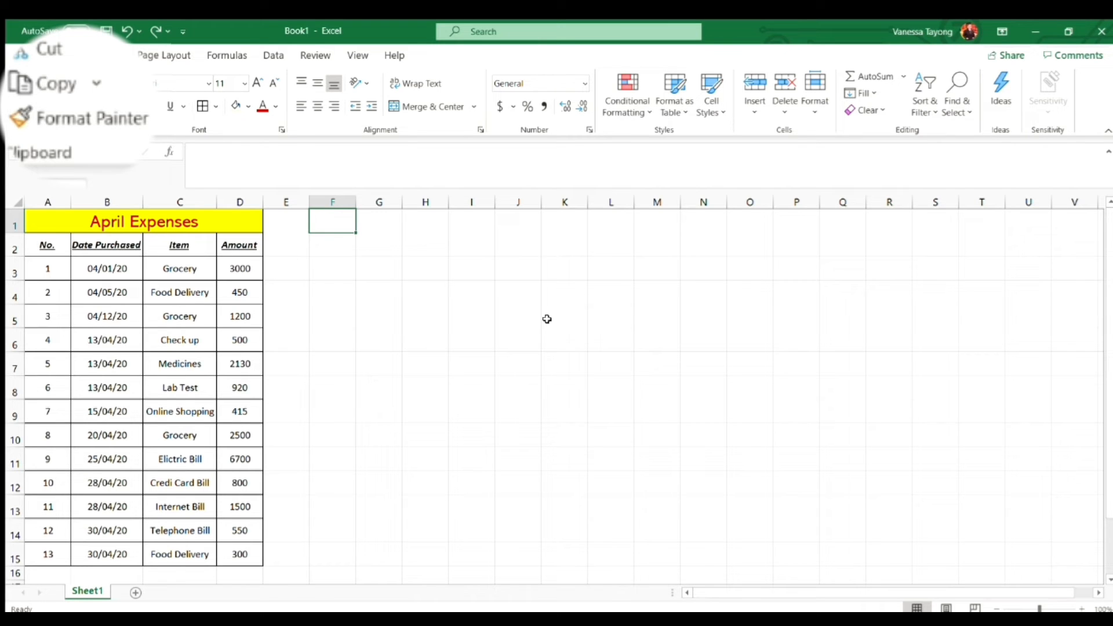
click(103, 112)
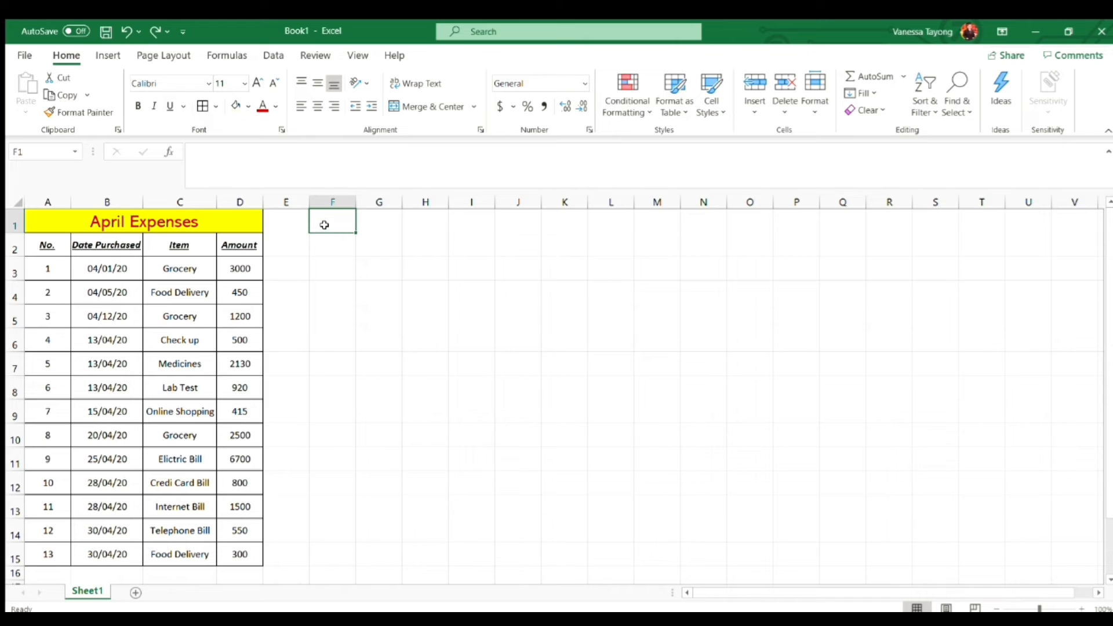
text(May )
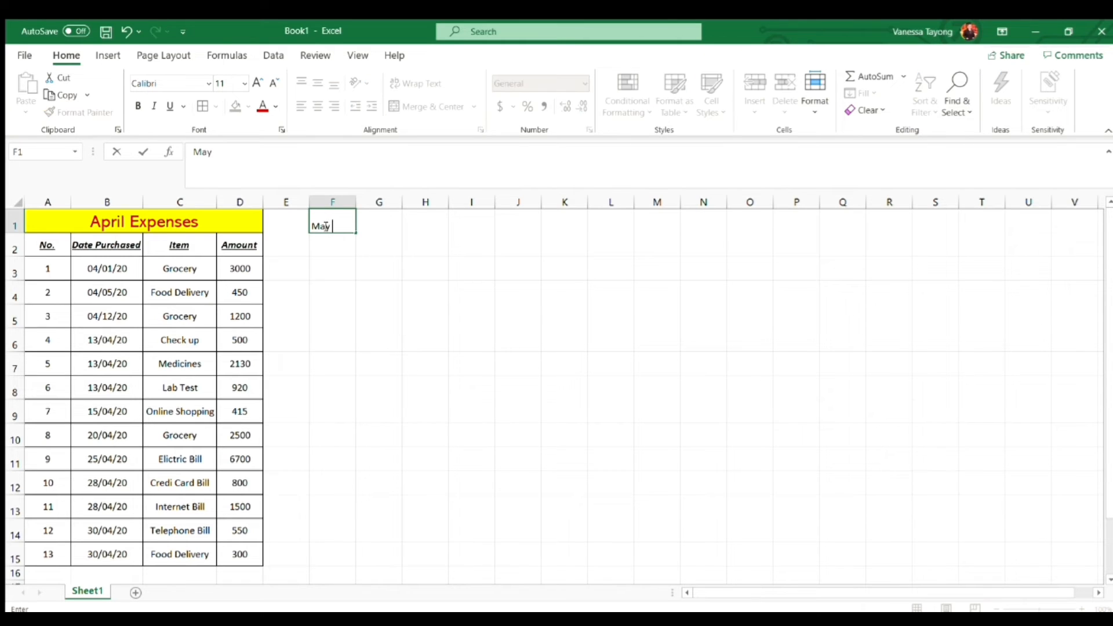
text(Expenses)
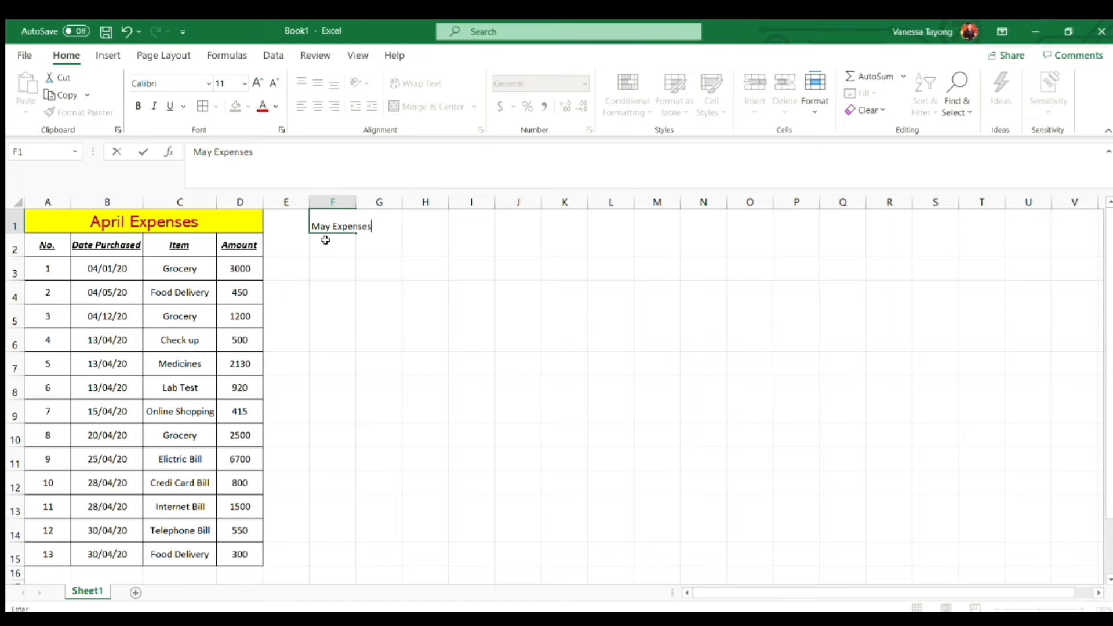
key(Return)
click(332, 221)
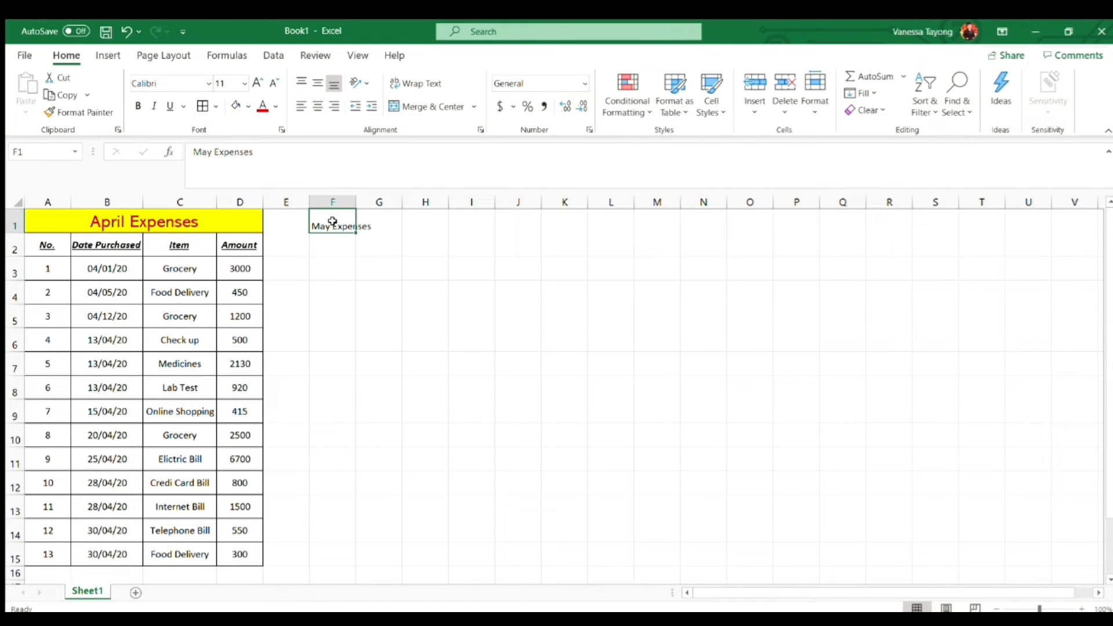
Step: Copy the April Expenses title's formatting onto the May Expenses title in F1 with Format Painter
click(205, 215)
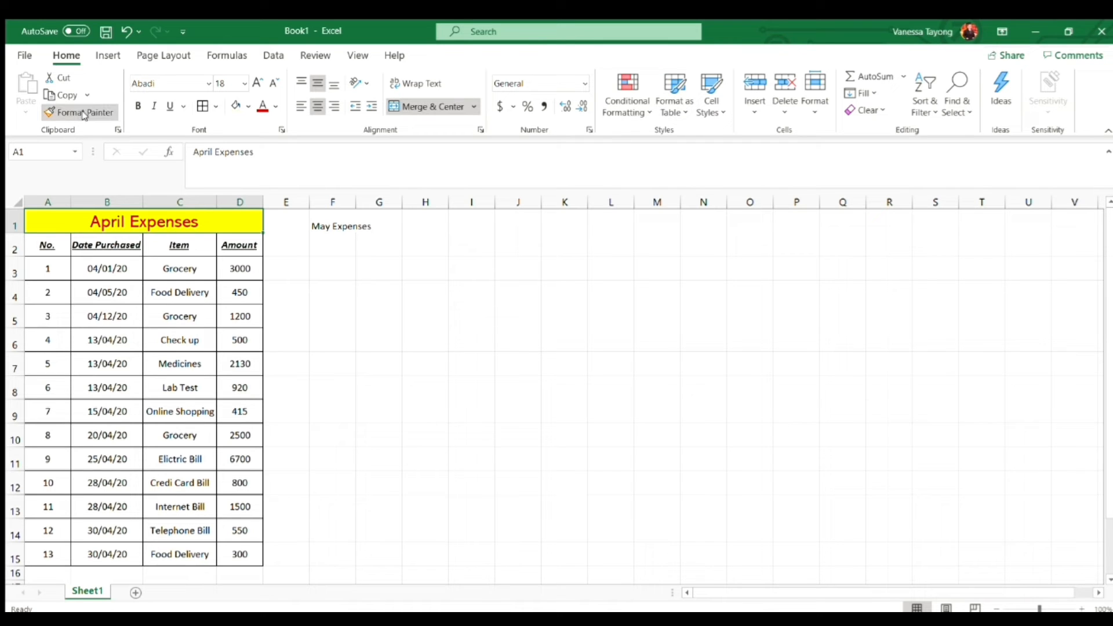
click(103, 112)
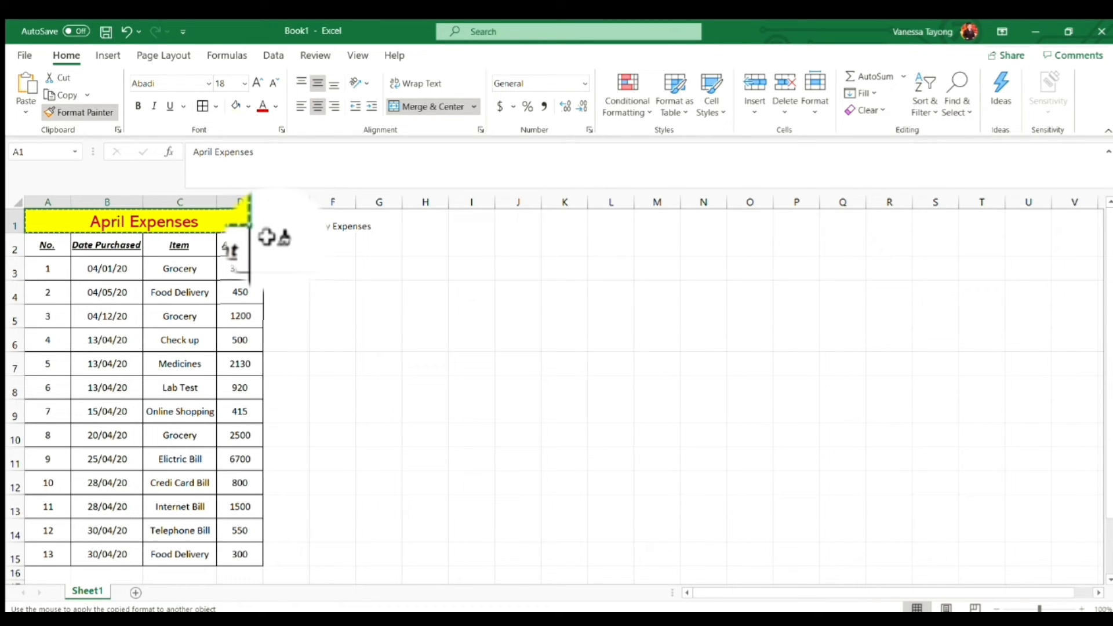
click(331, 222)
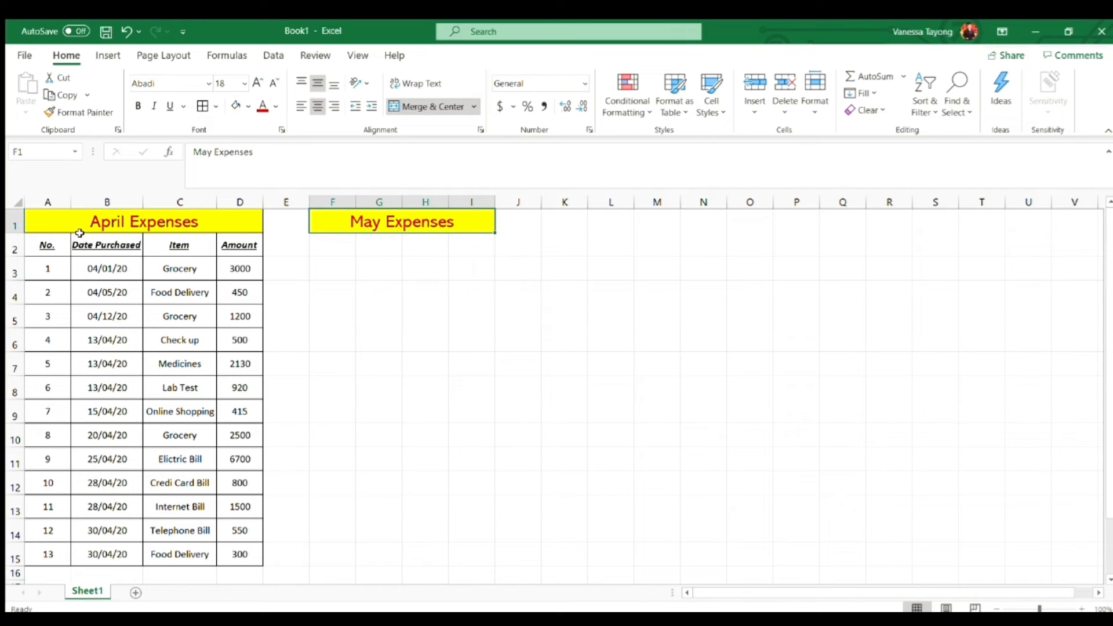
Step: Copy the April table A2 to D15 to cell F2 under May Expenses and autofit columns G and H
drag(36, 246, 222, 554)
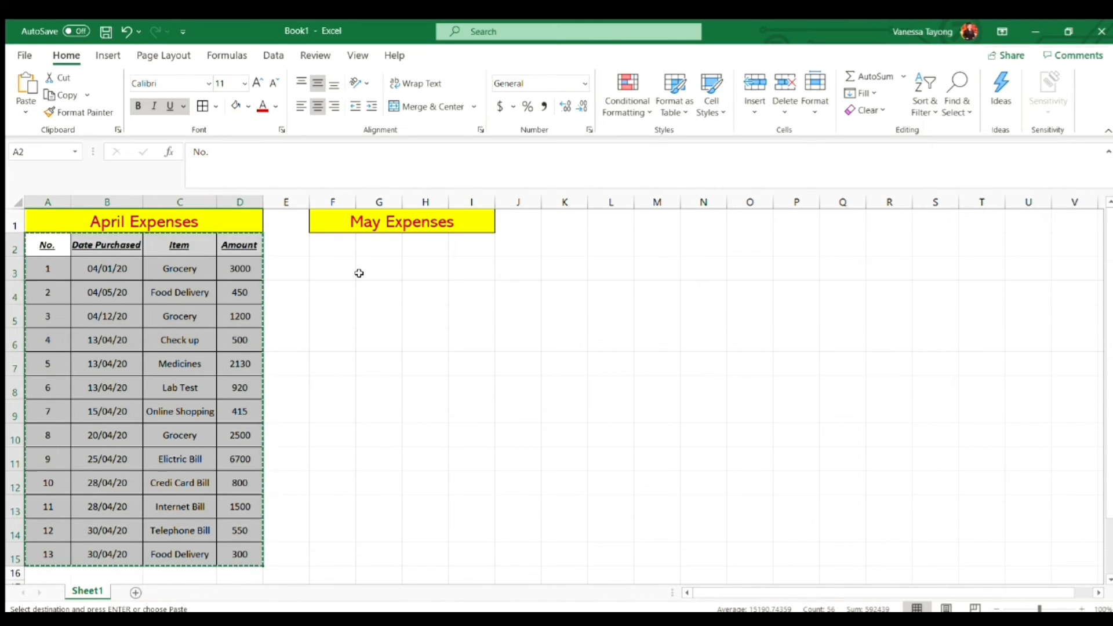
click(331, 243)
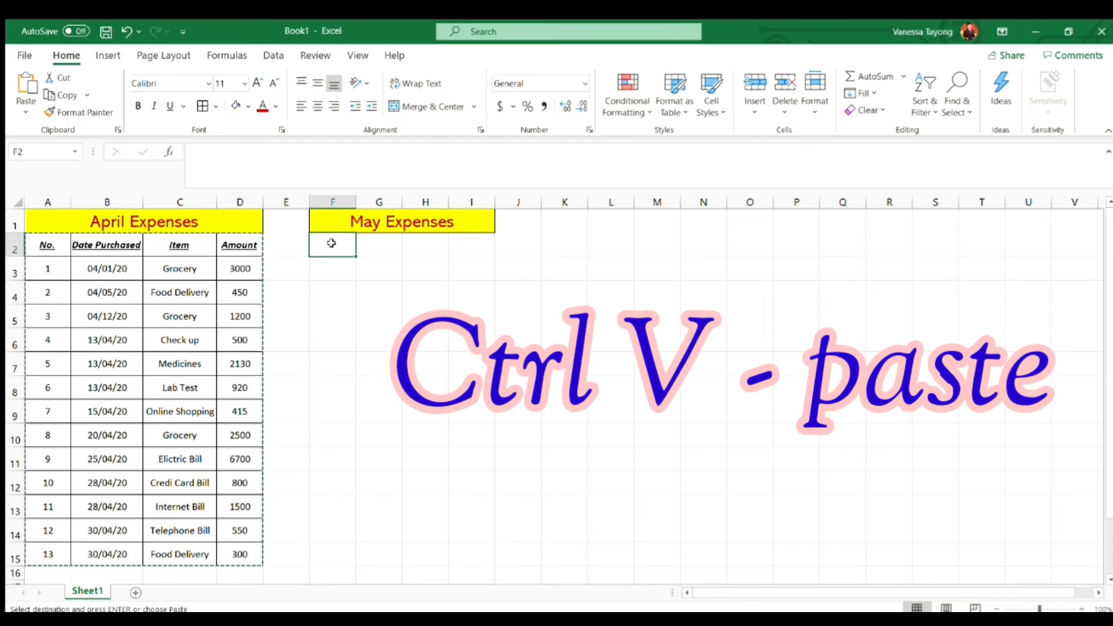
key(ctrl+v)
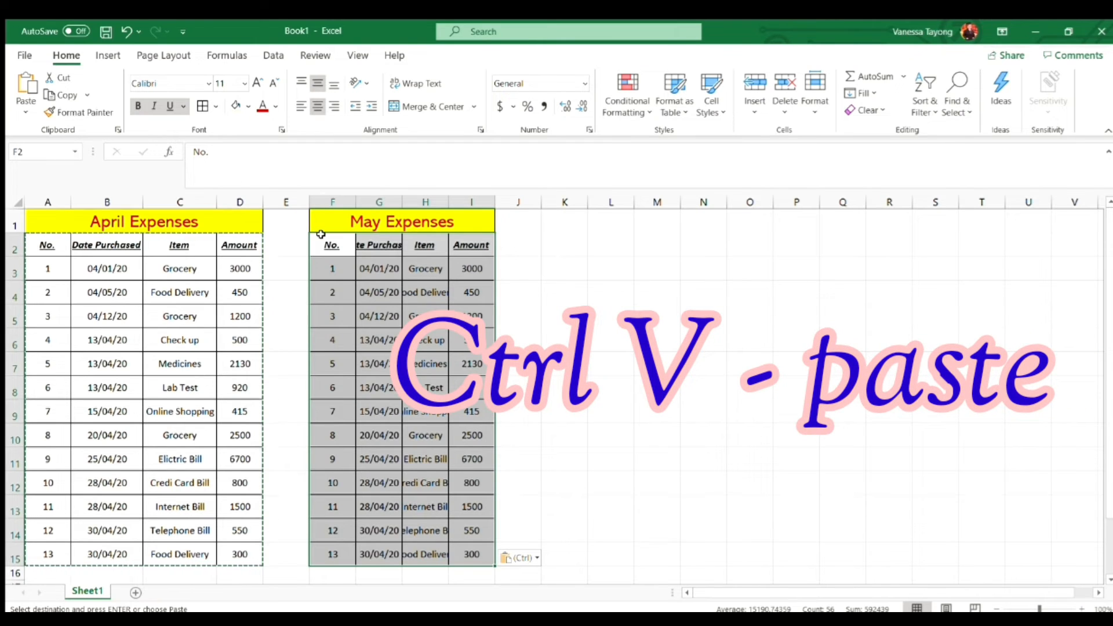
double_click(402, 202)
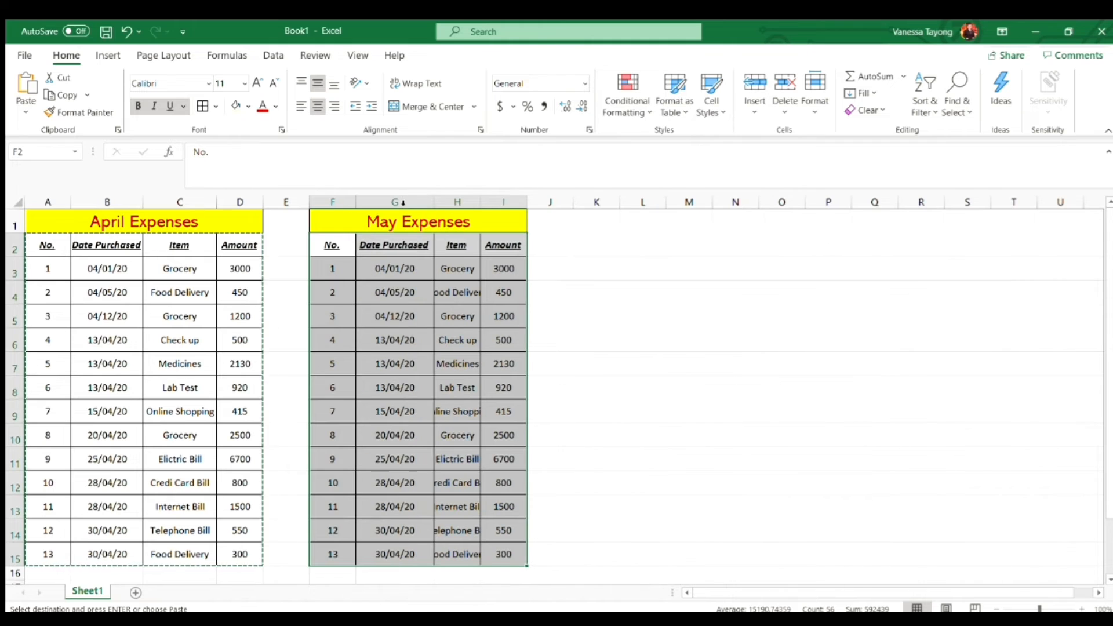
double_click(480, 202)
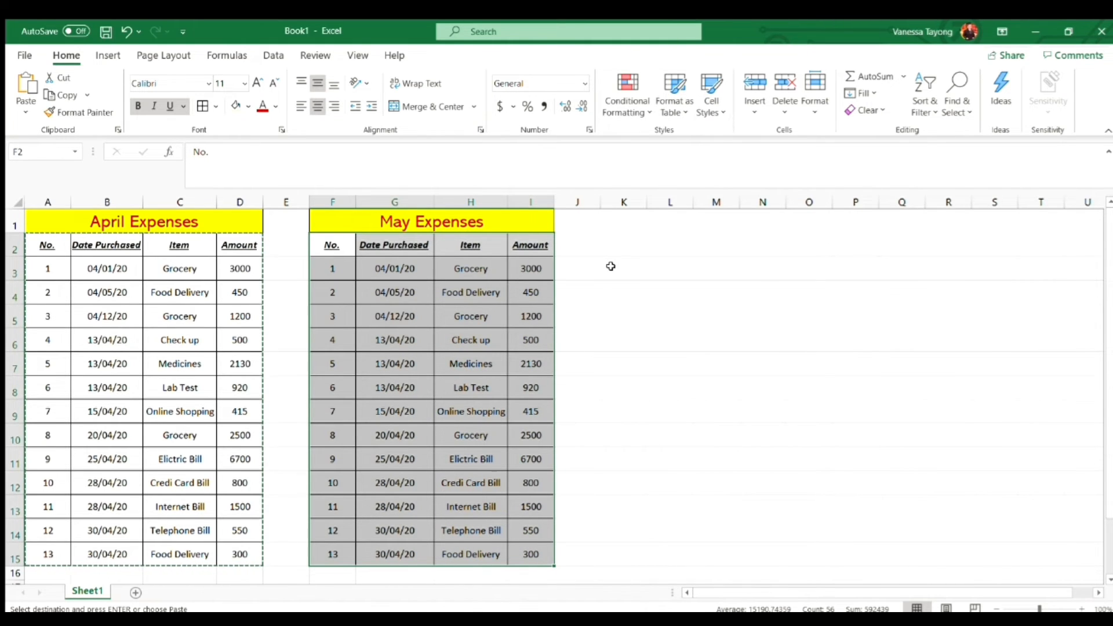
click(670, 340)
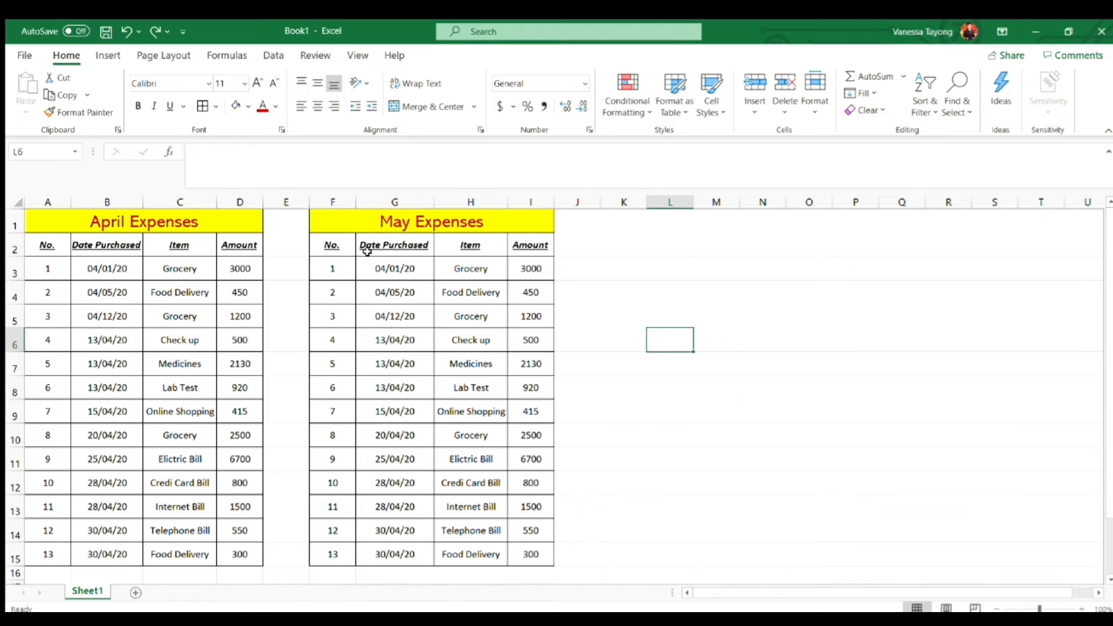
Step: Clear the contents of columns F to I and undo the clearing
click(334, 202)
drag(334, 198, 534, 206)
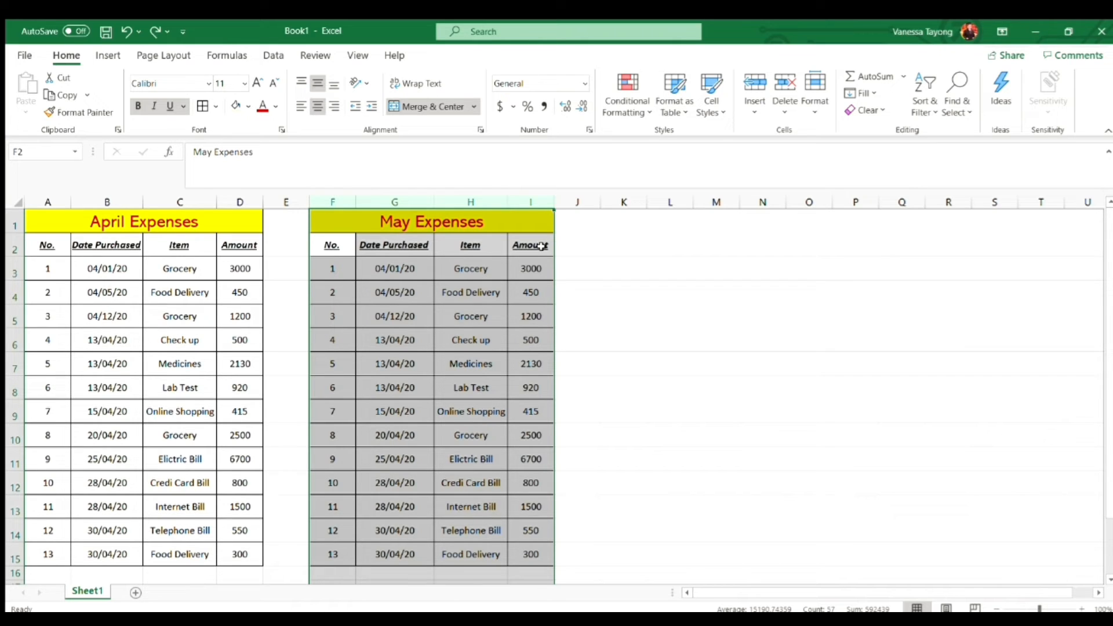
key(Delete)
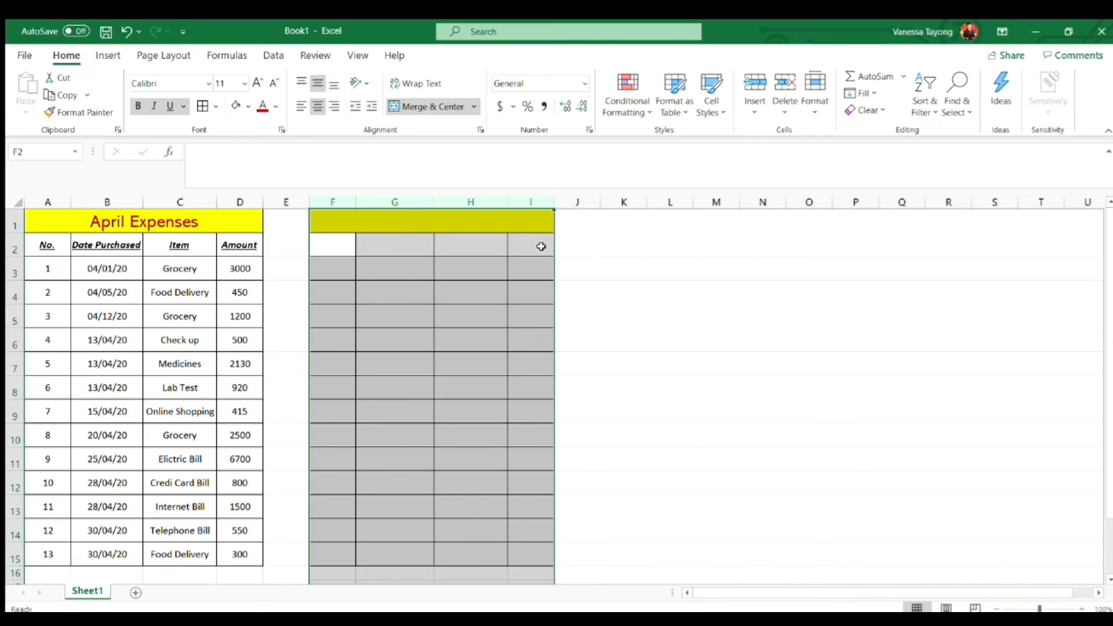
key(ctrl+z)
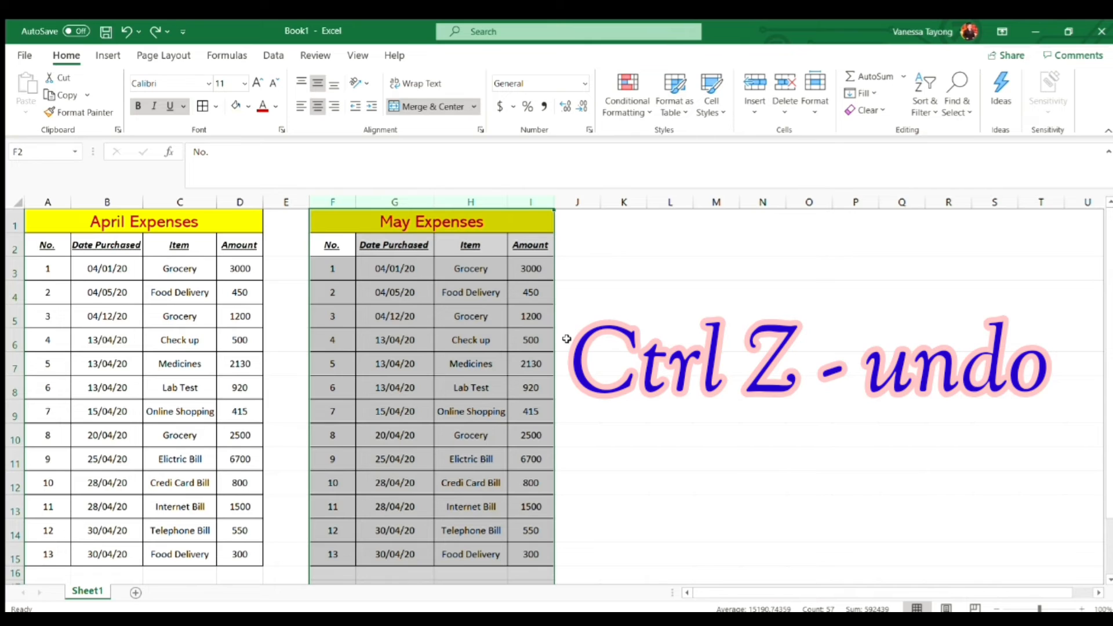
Step: Delete the entire columns F to I containing the May Expenses table
right_click(473, 259)
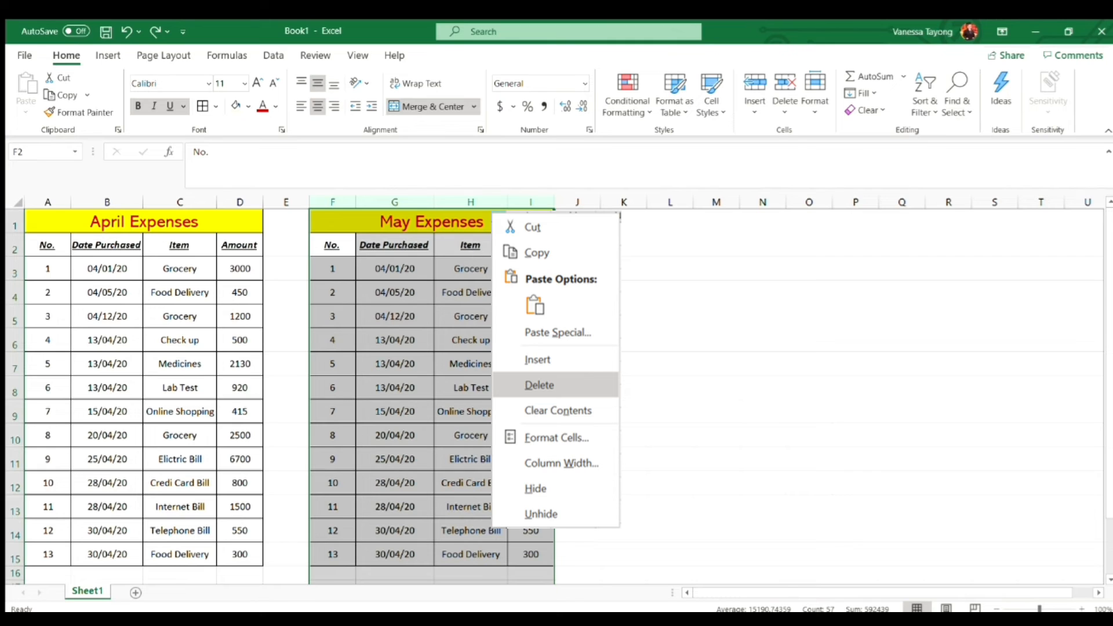
click(539, 385)
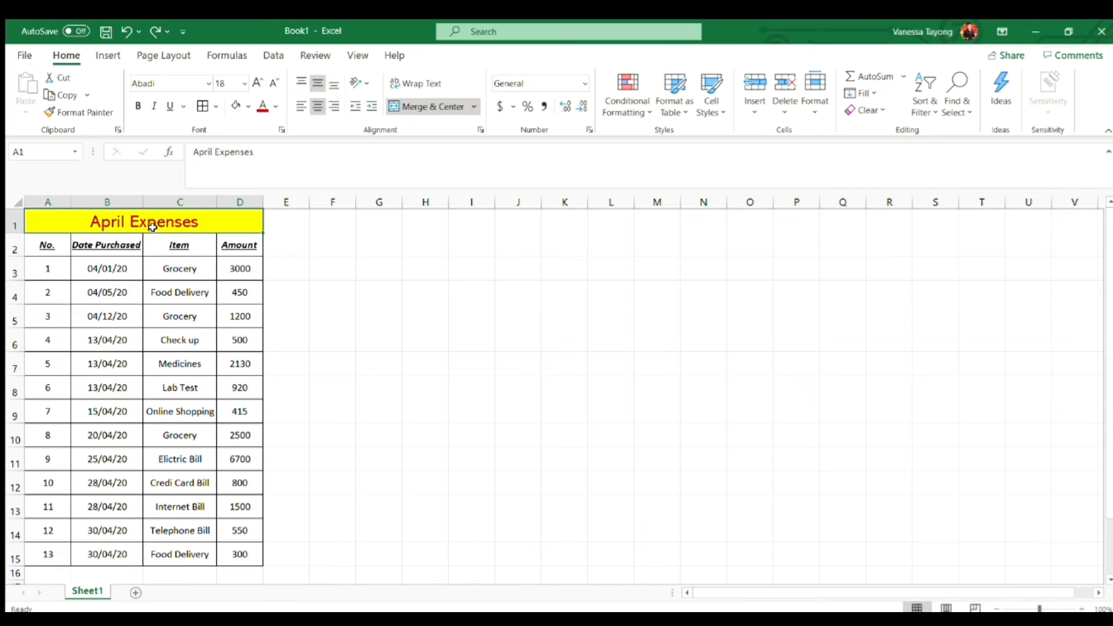
Step: Add filters to the April header cells A2 to D2 and undo them
click(47, 255)
drag(47, 255, 235, 243)
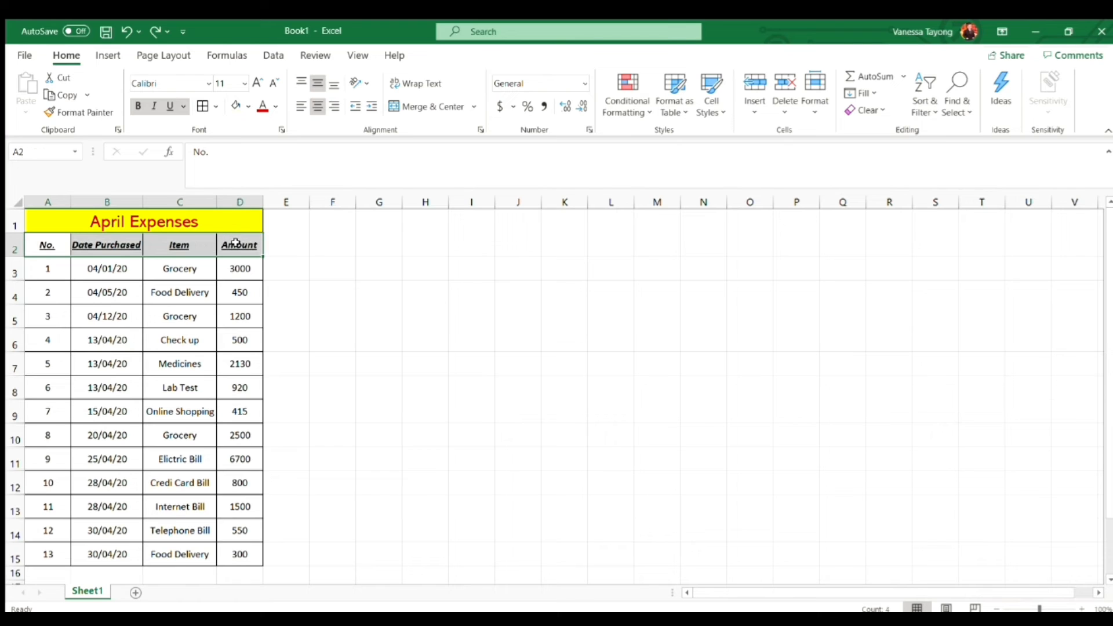
click(914, 102)
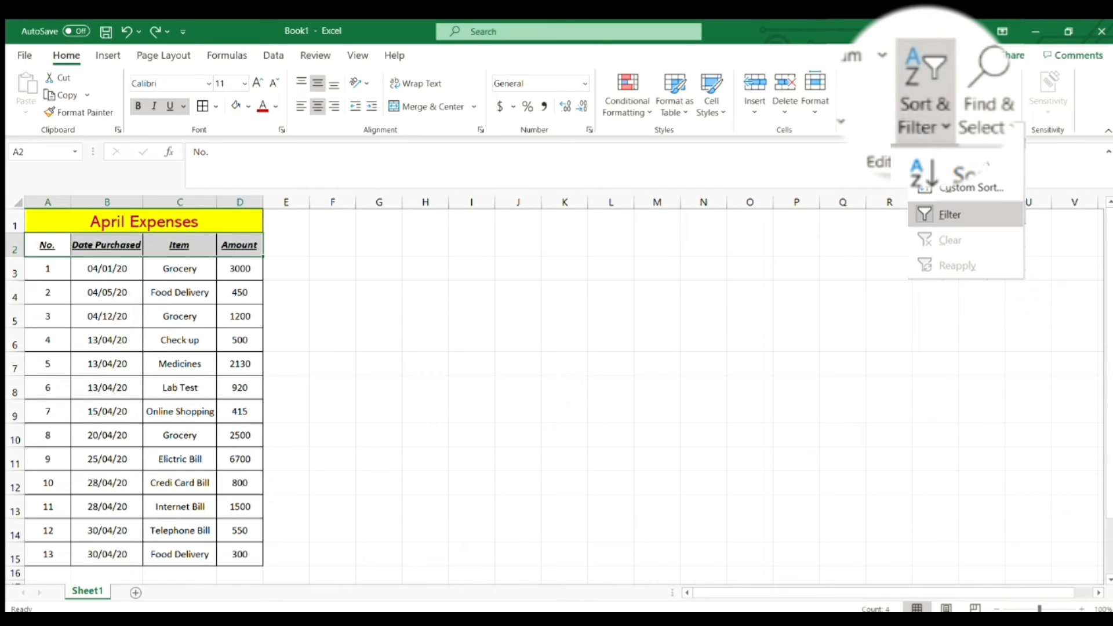
click(950, 215)
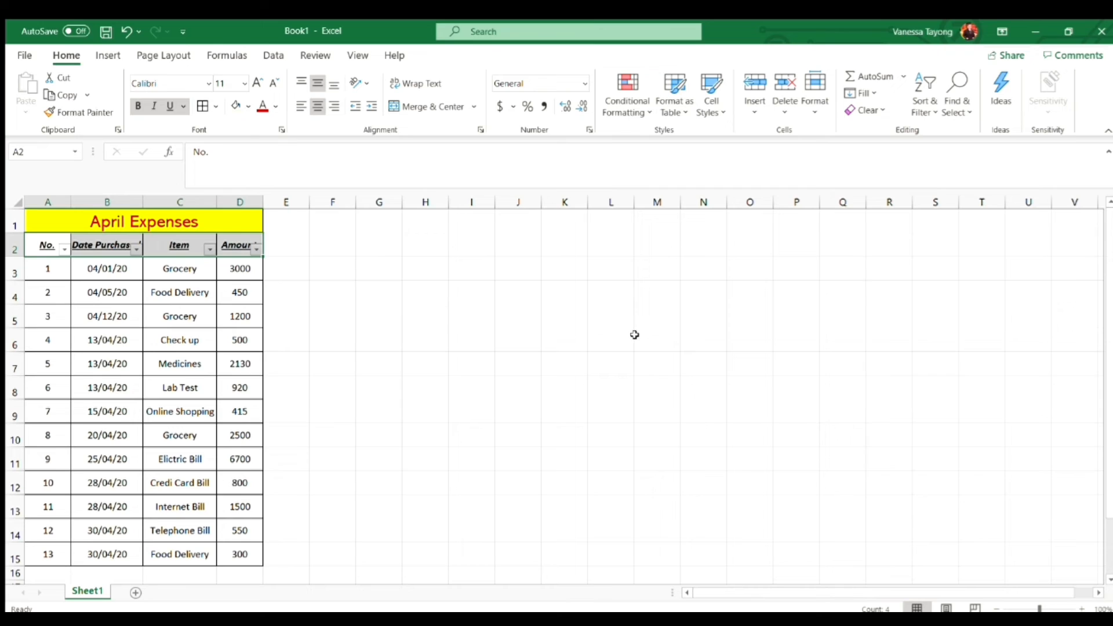
click(302, 249)
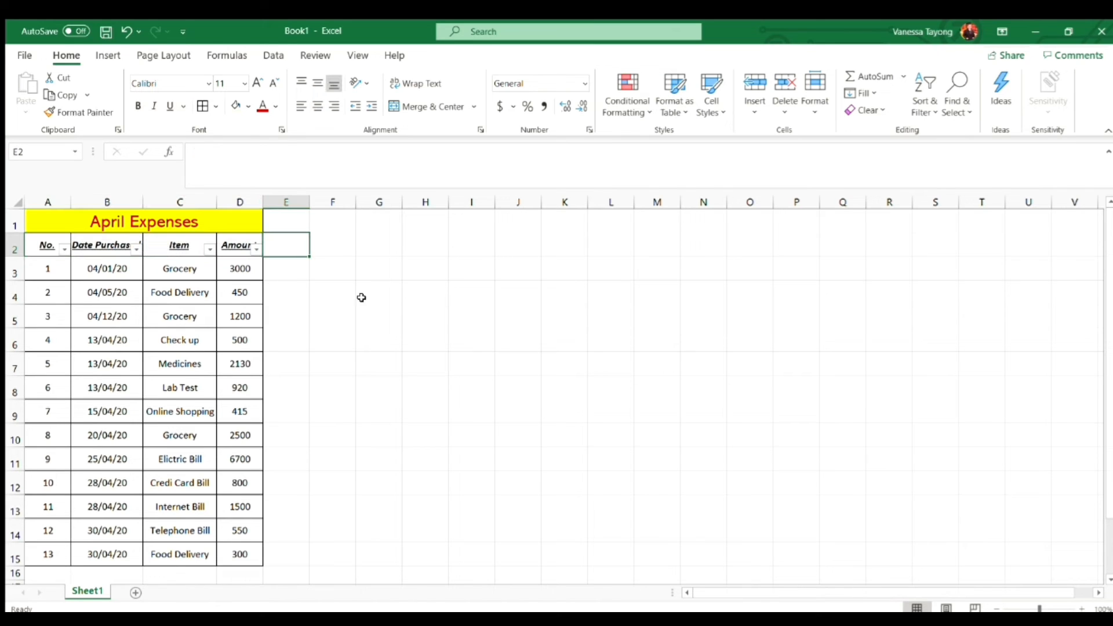
key(ctrl+z)
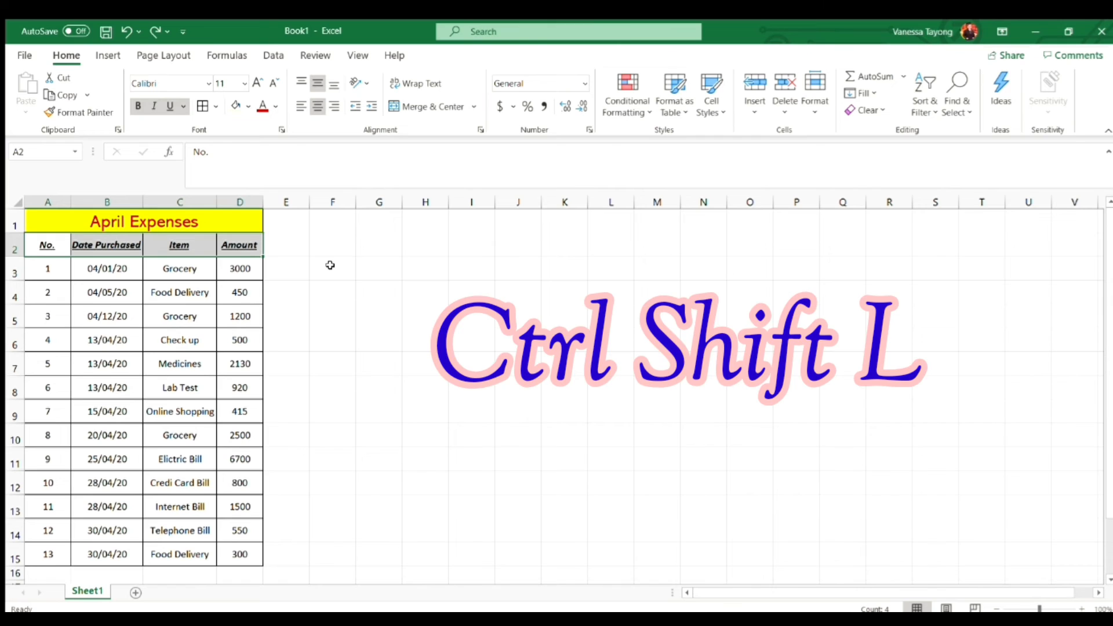
Step: Reapply filters to the header row of the April Expenses table
key(ctrl+shift+l)
click(320, 248)
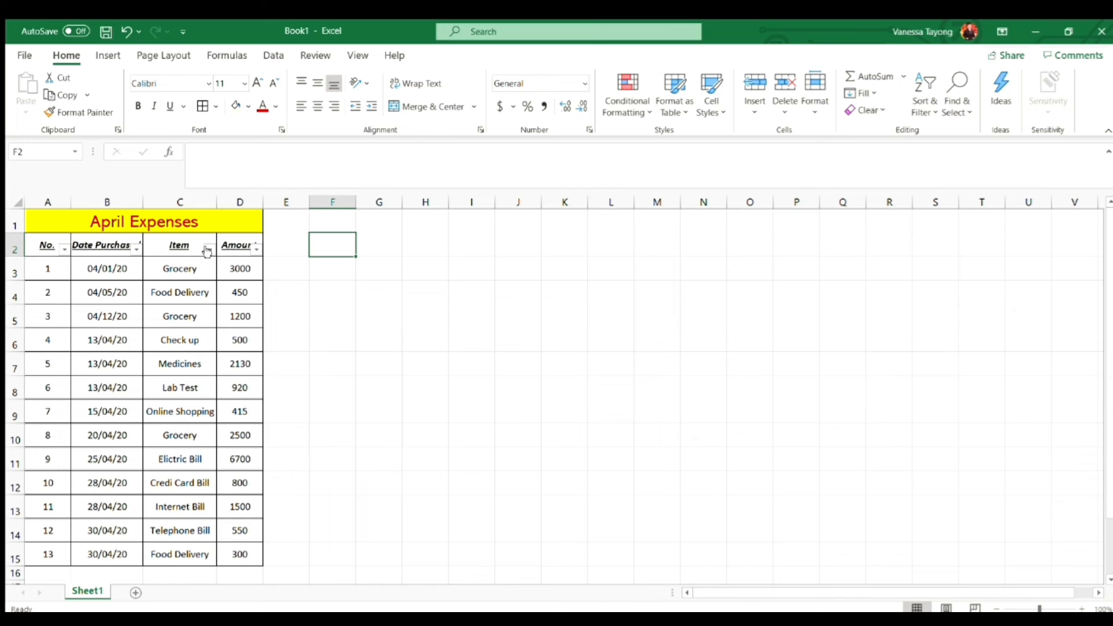
Step: Filter the Item column to show only Grocery and restore all items
click(209, 249)
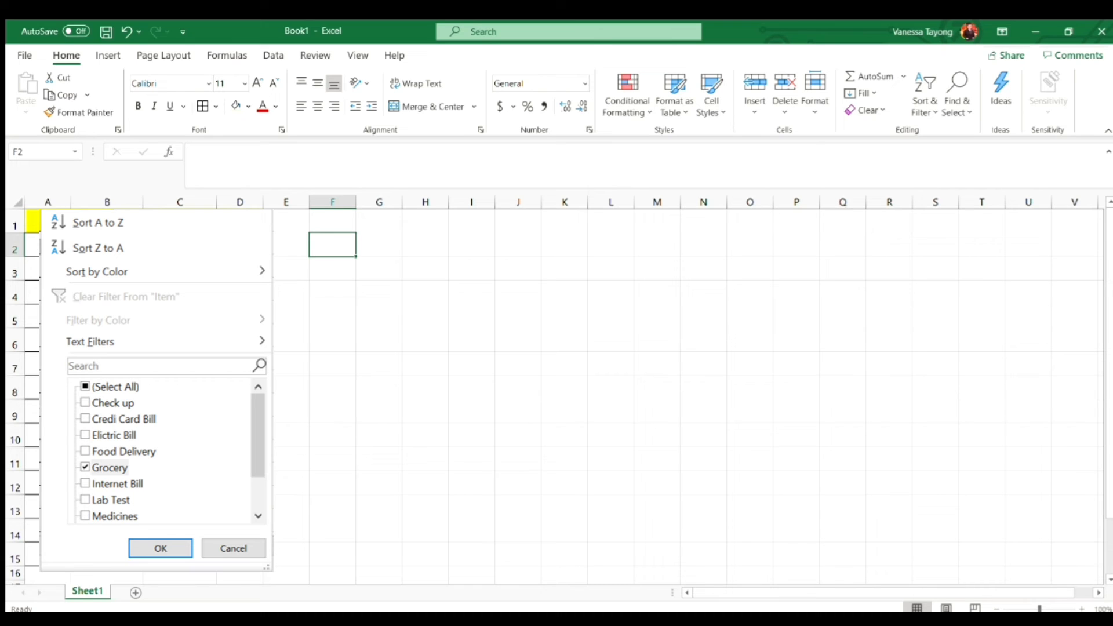
click(135, 544)
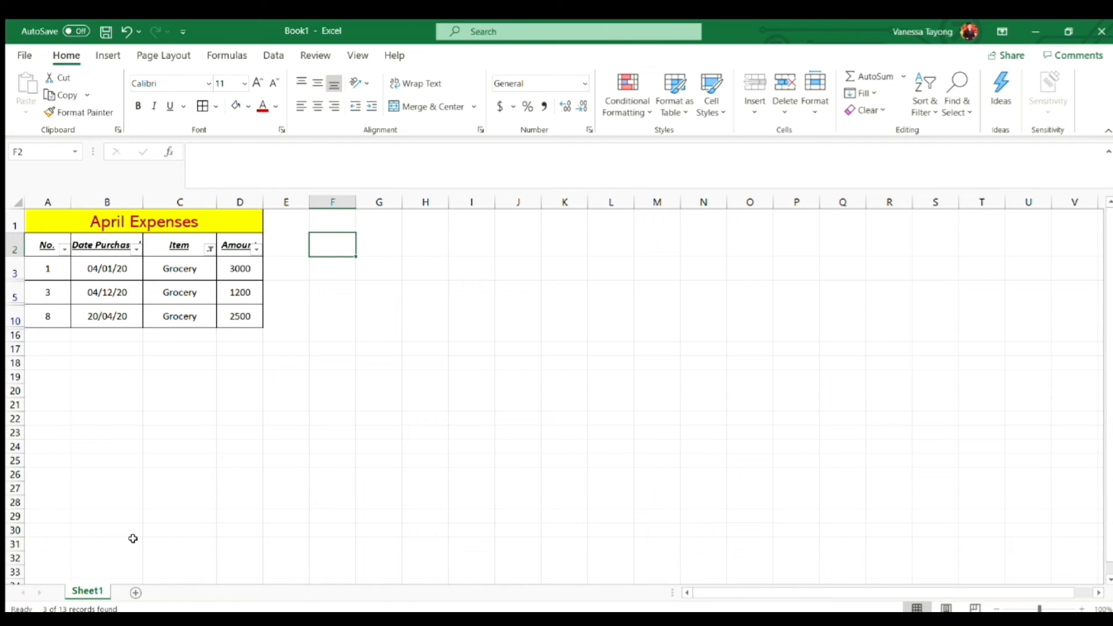
click(210, 248)
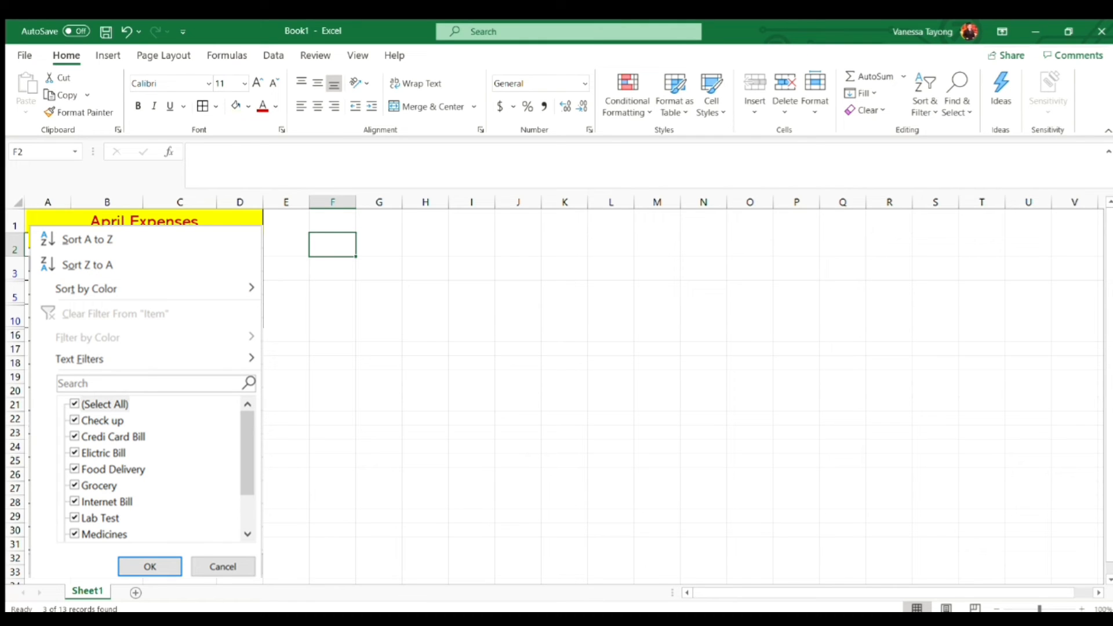
click(149, 566)
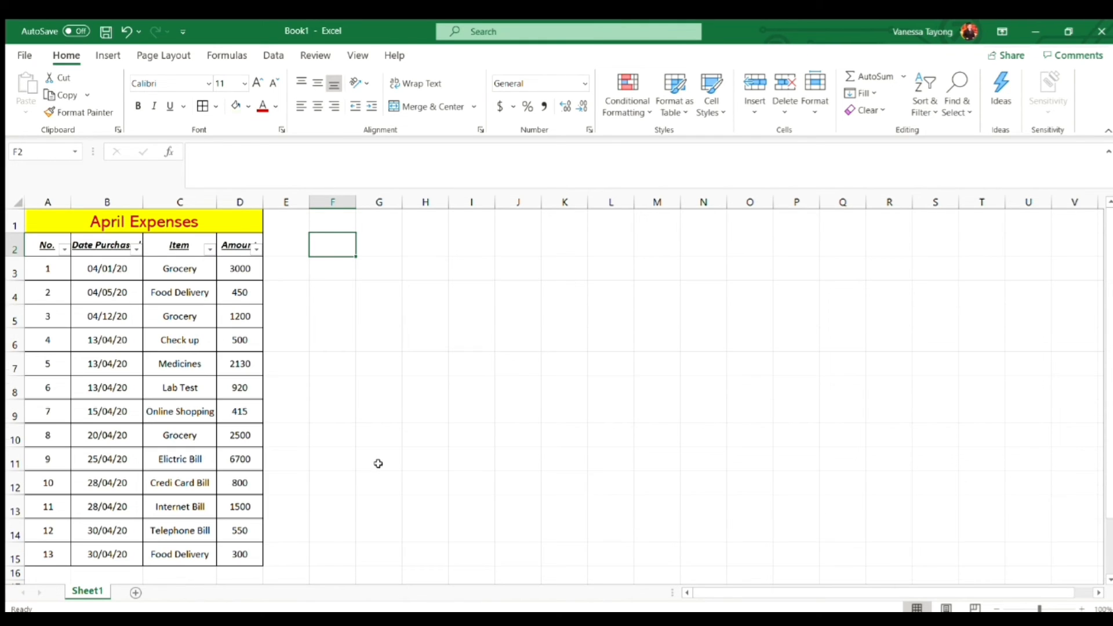
click(471, 293)
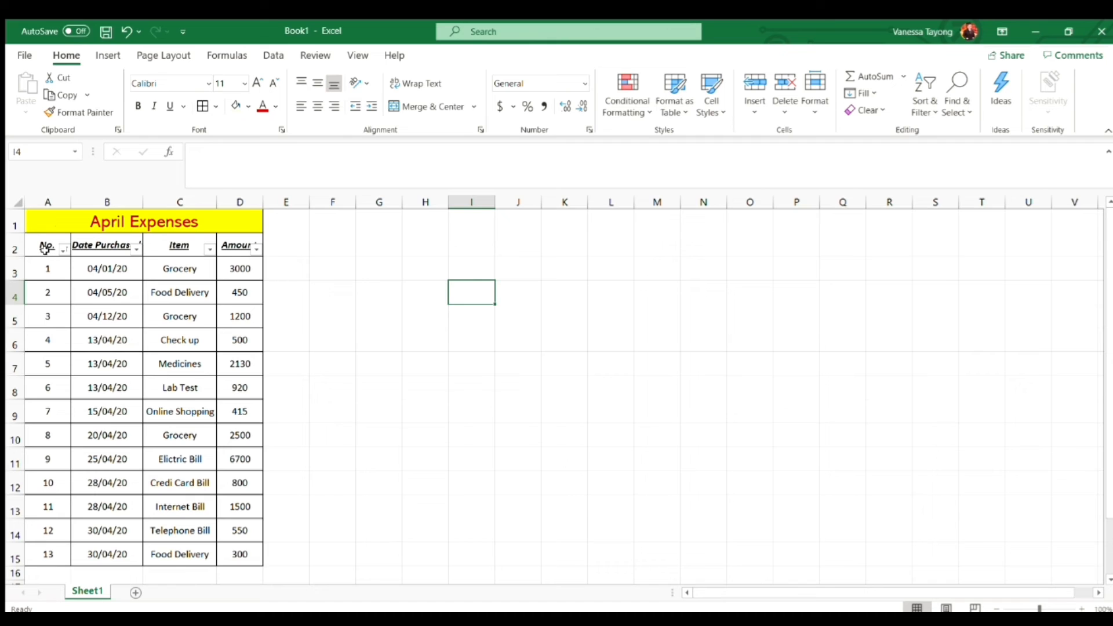
Step: Custom sort the expense table A2 to D15 by Item on cell values in A to Z order
mouse_move(46, 249)
mouse_down()
mouse_move(239, 254)
mouse_move(243, 554)
mouse_up()
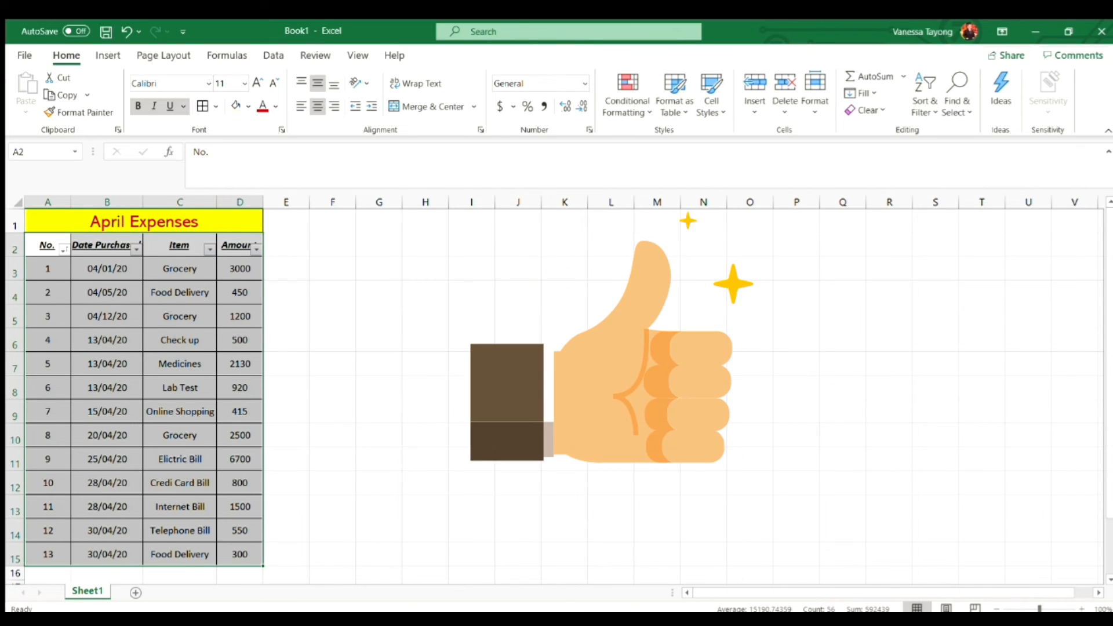
click(916, 87)
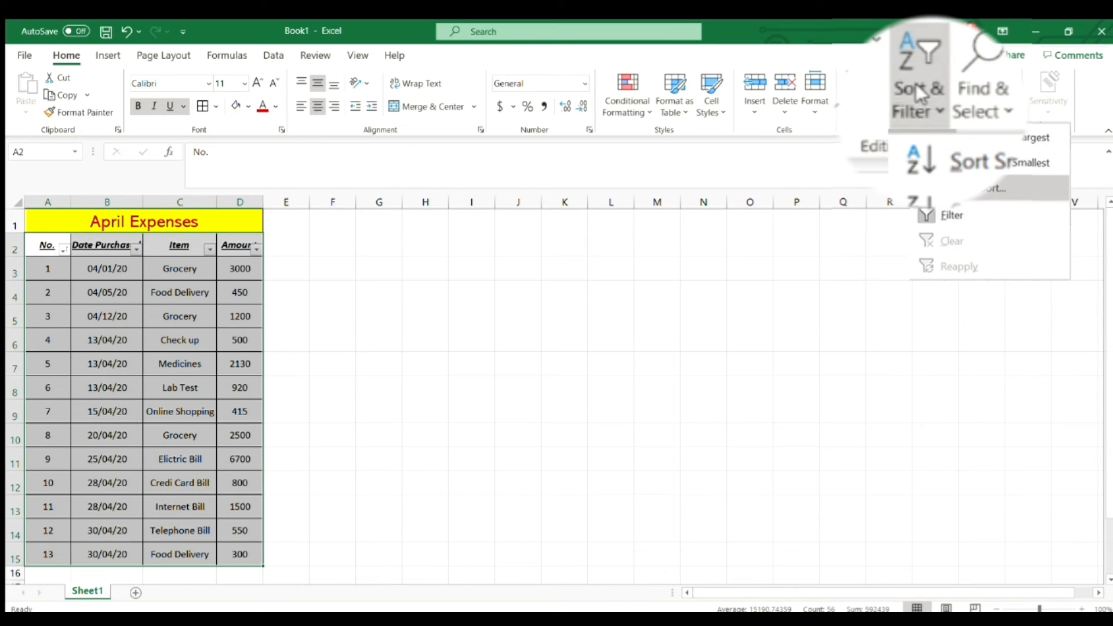
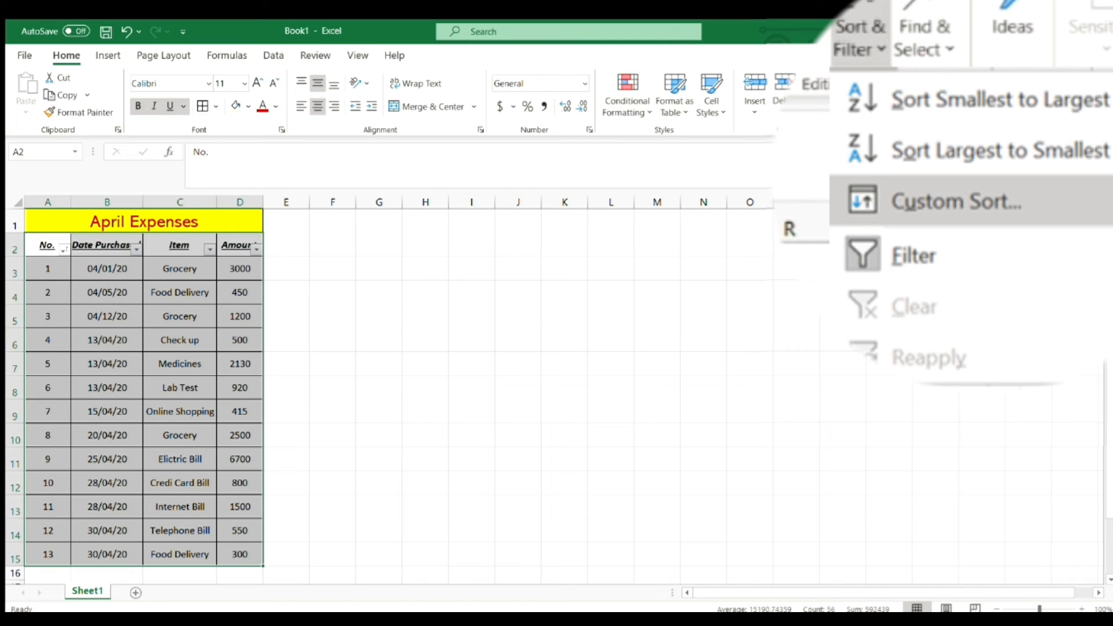
click(946, 171)
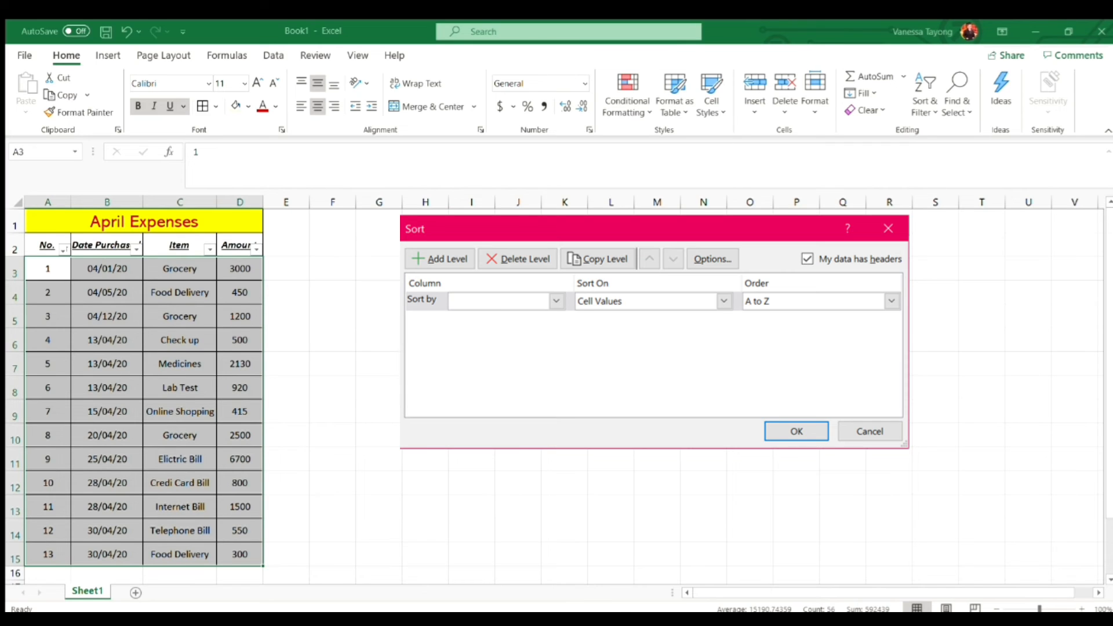
click(556, 301)
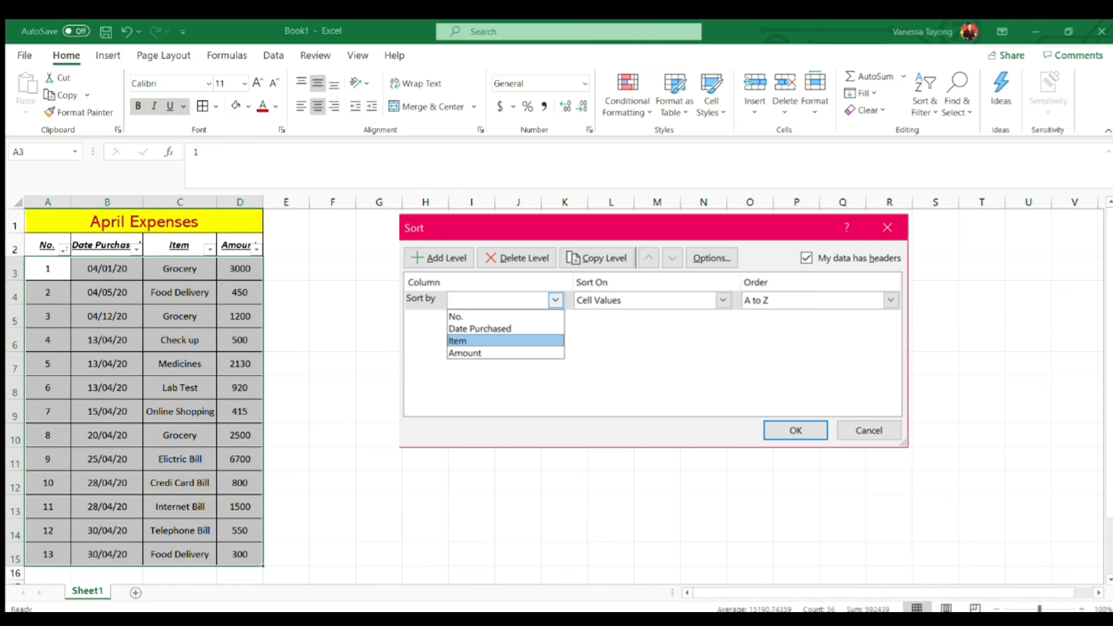
click(504, 341)
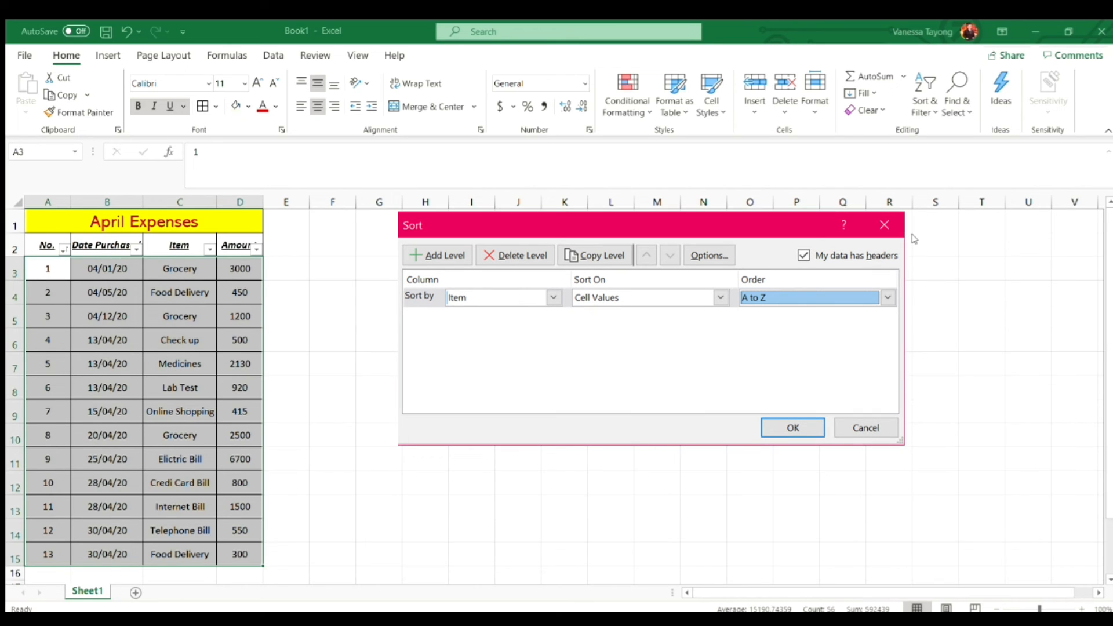
key(Return)
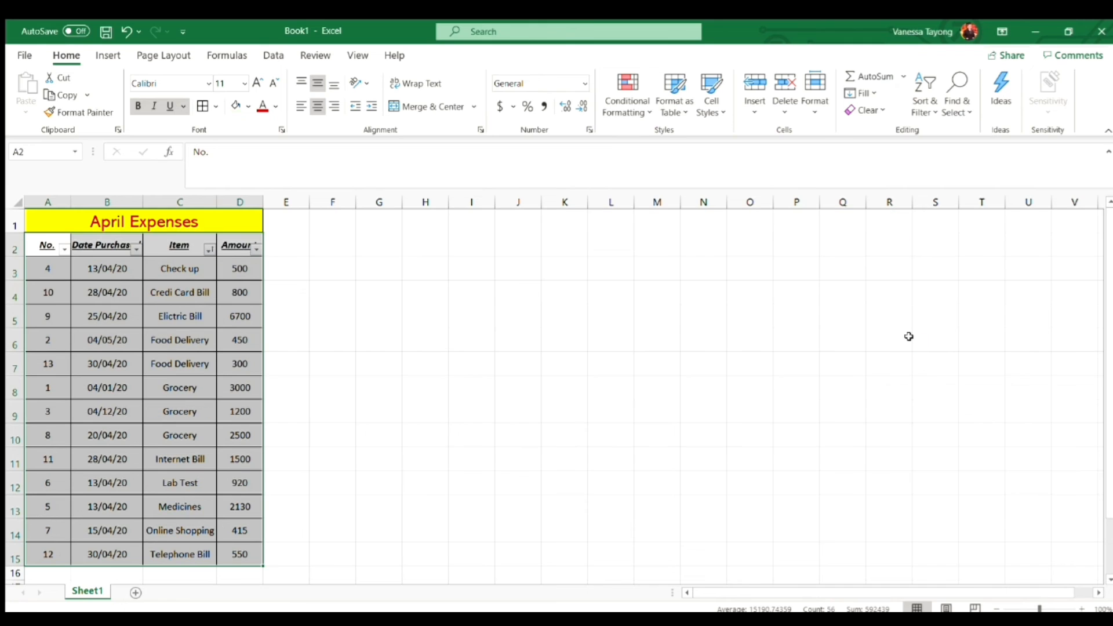
click(314, 268)
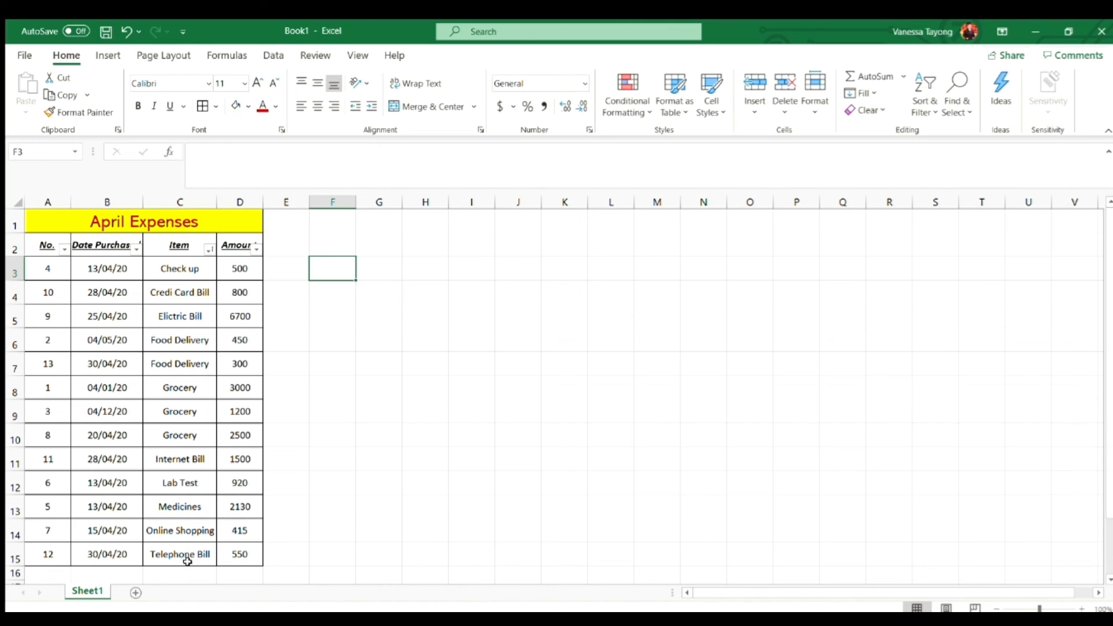
Step: Undo the A to Z sort of the expense table
click(367, 290)
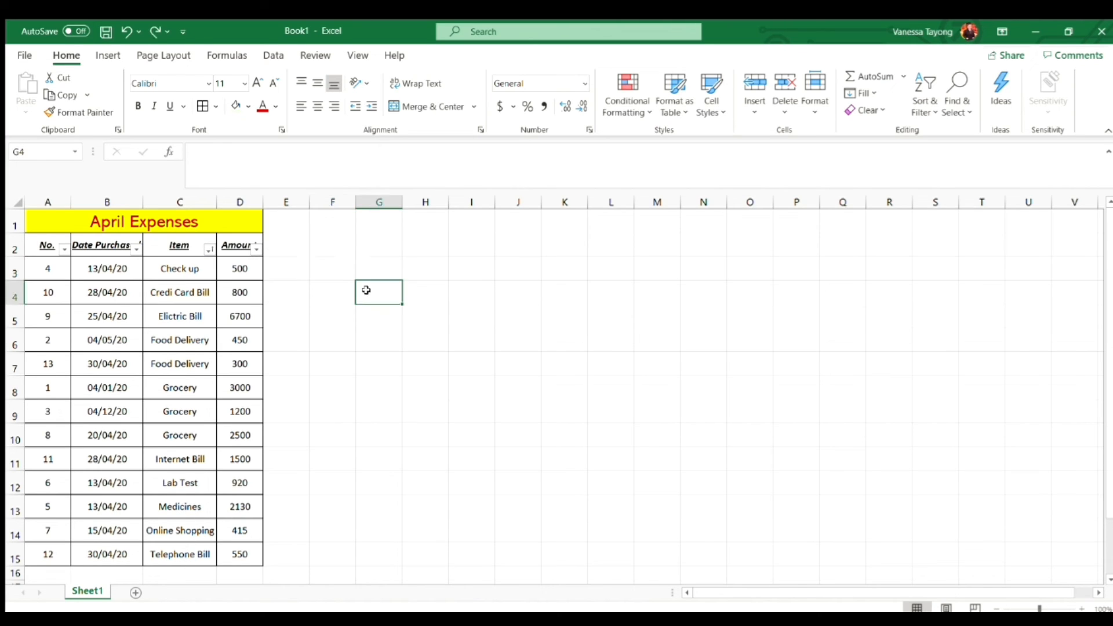
click(127, 31)
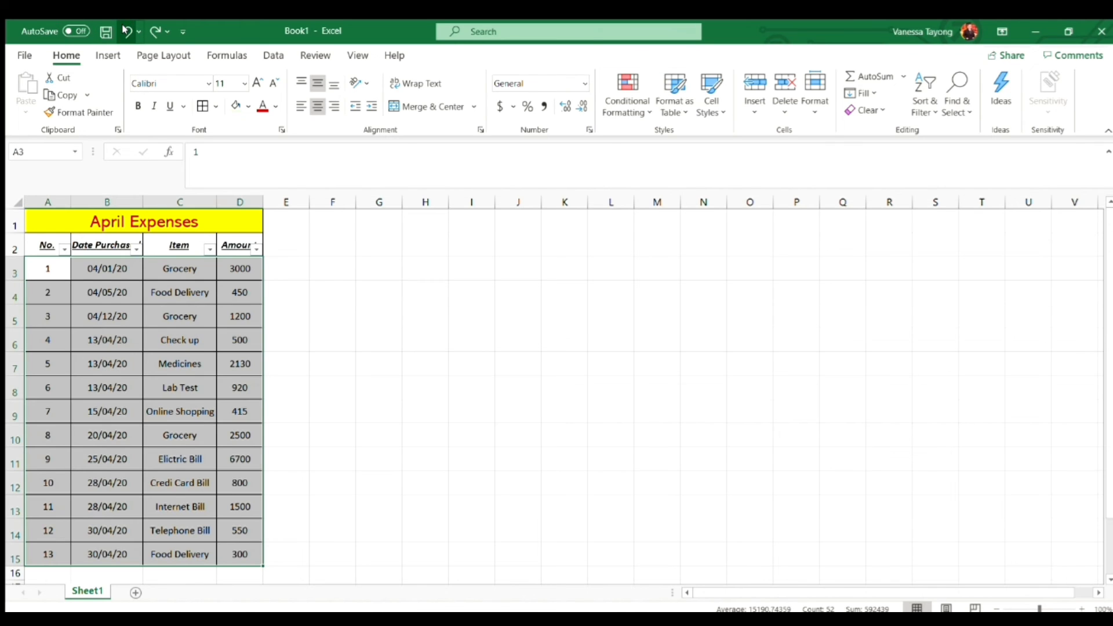
click(366, 305)
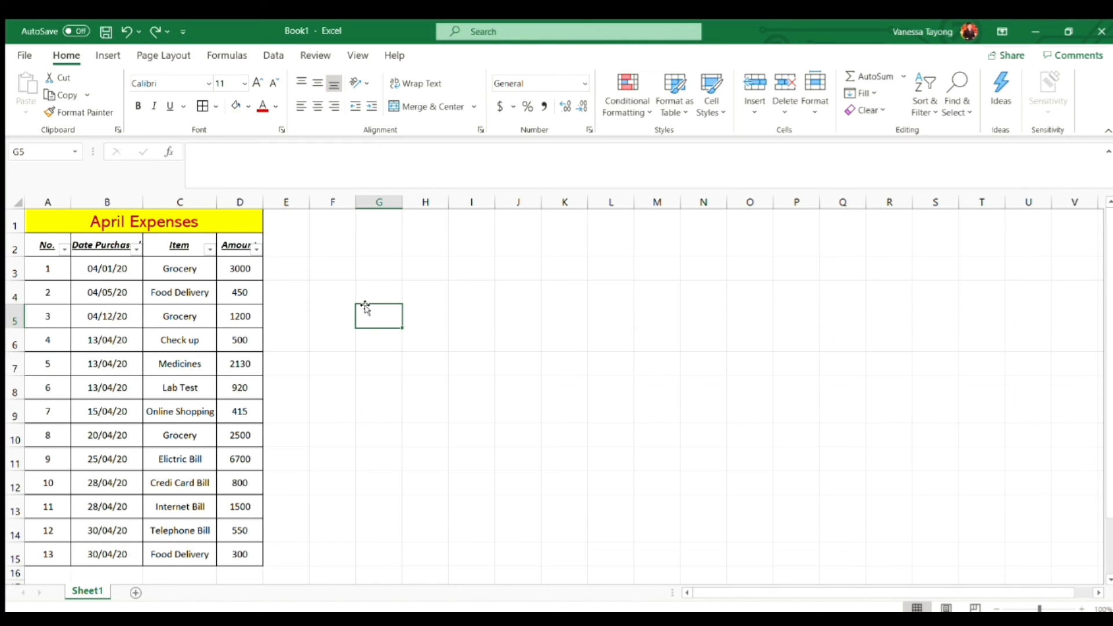
Step: Format the purchase dates in B3 to B15 with the March 14, 2012 date type for the English (United States) locale
drag(113, 273, 86, 553)
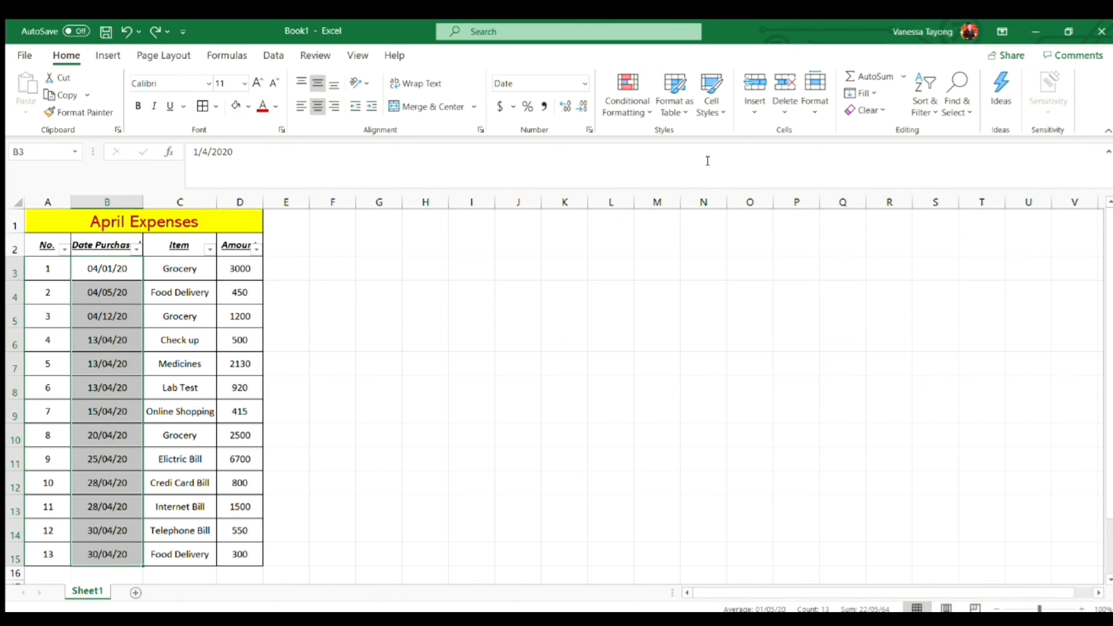
click(810, 106)
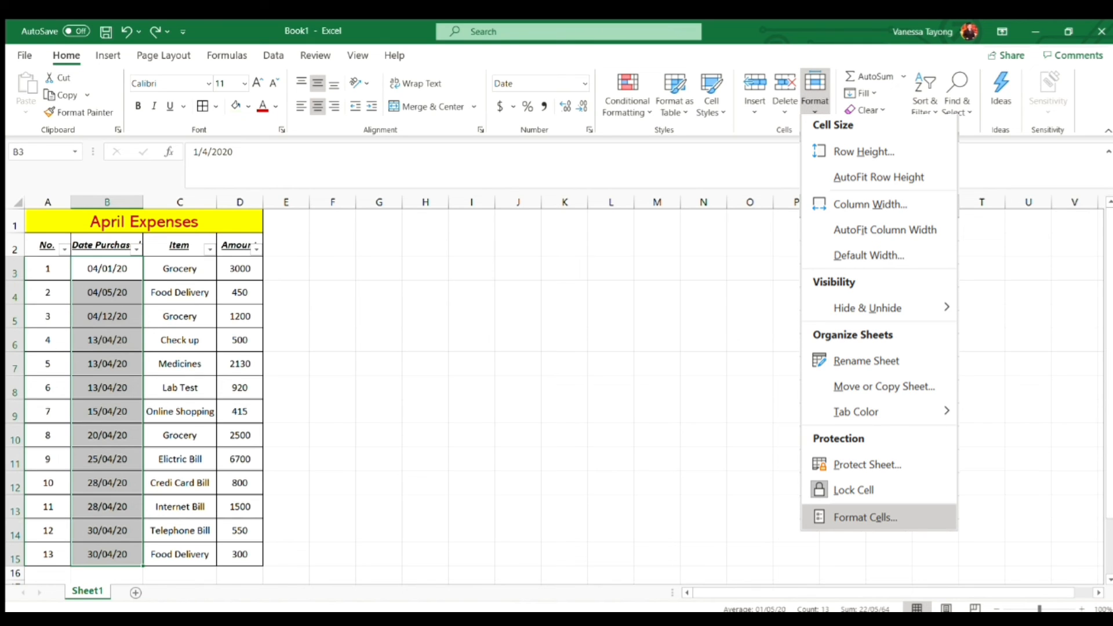
click(865, 517)
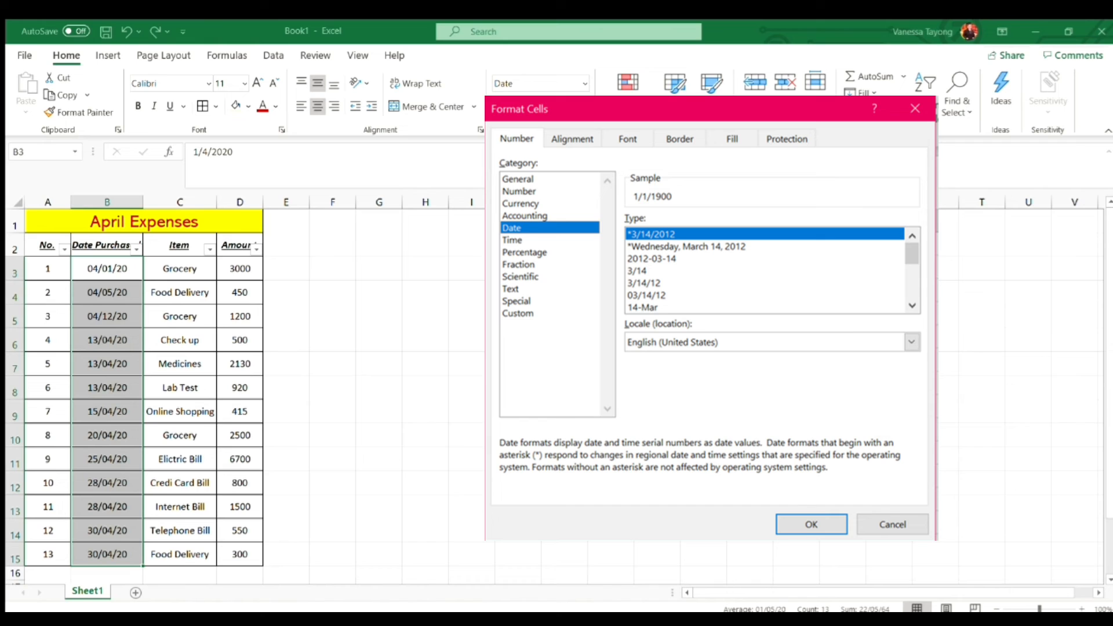
key(Escape)
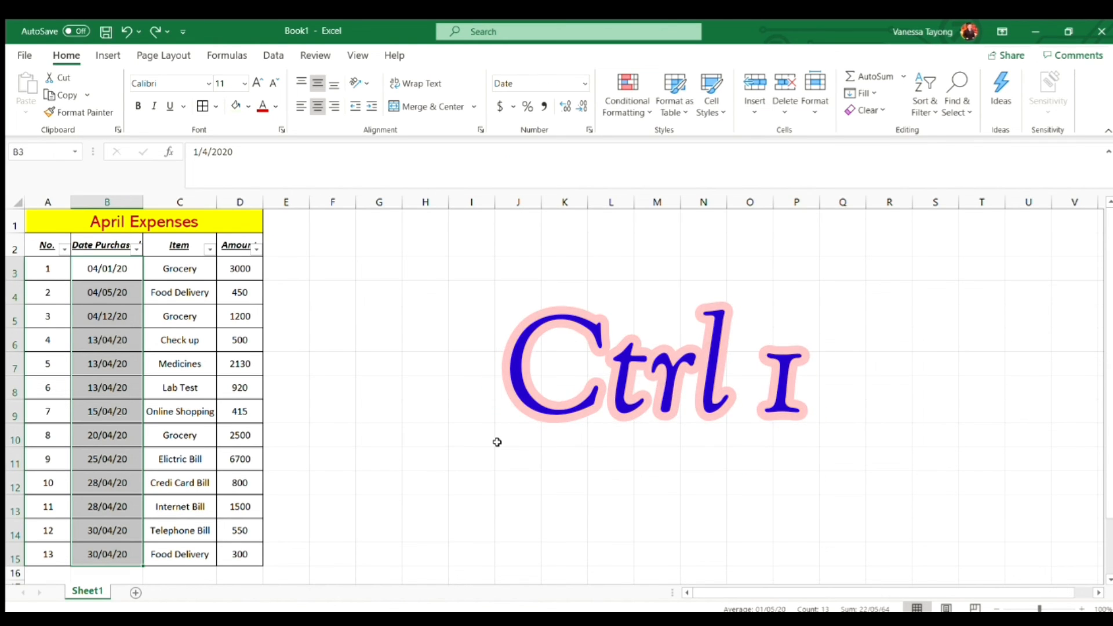
key(ctrl+1)
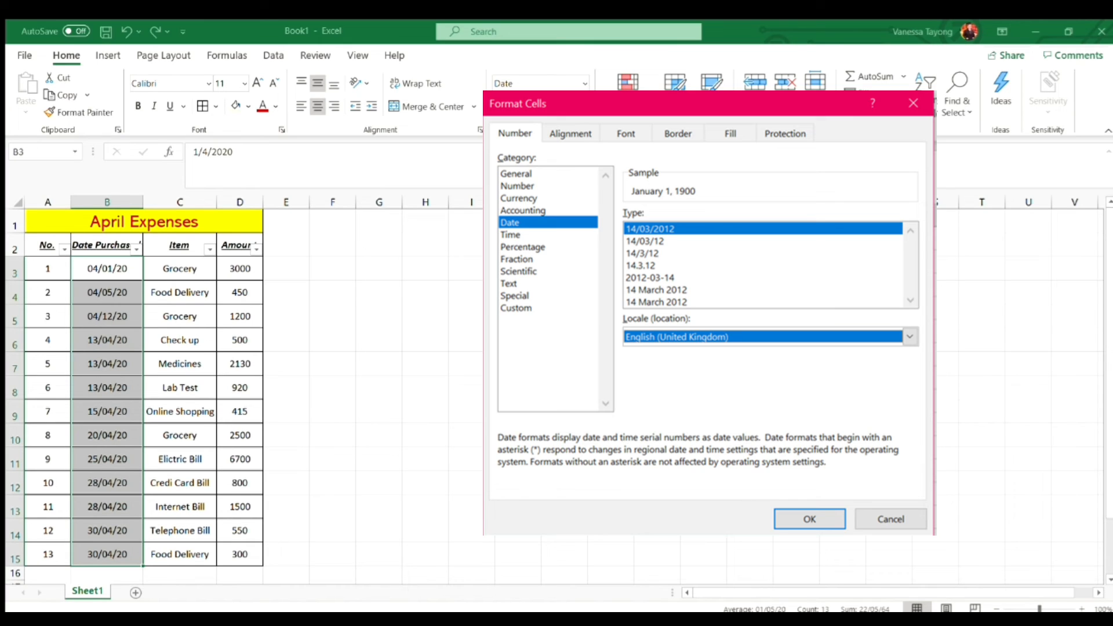
click(909, 337)
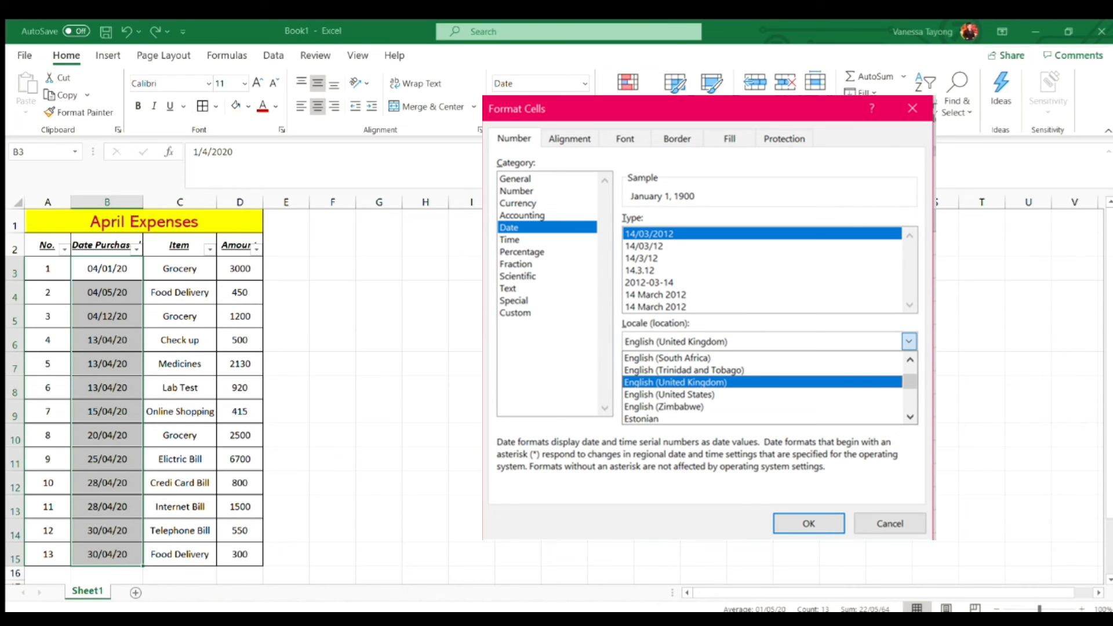
click(670, 395)
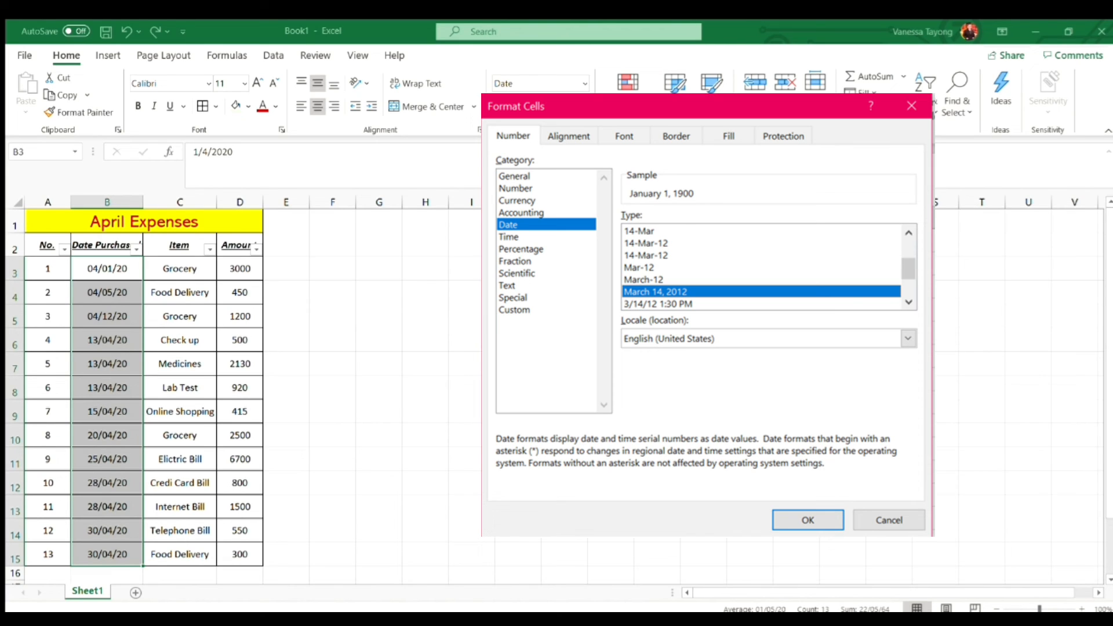
key(Return)
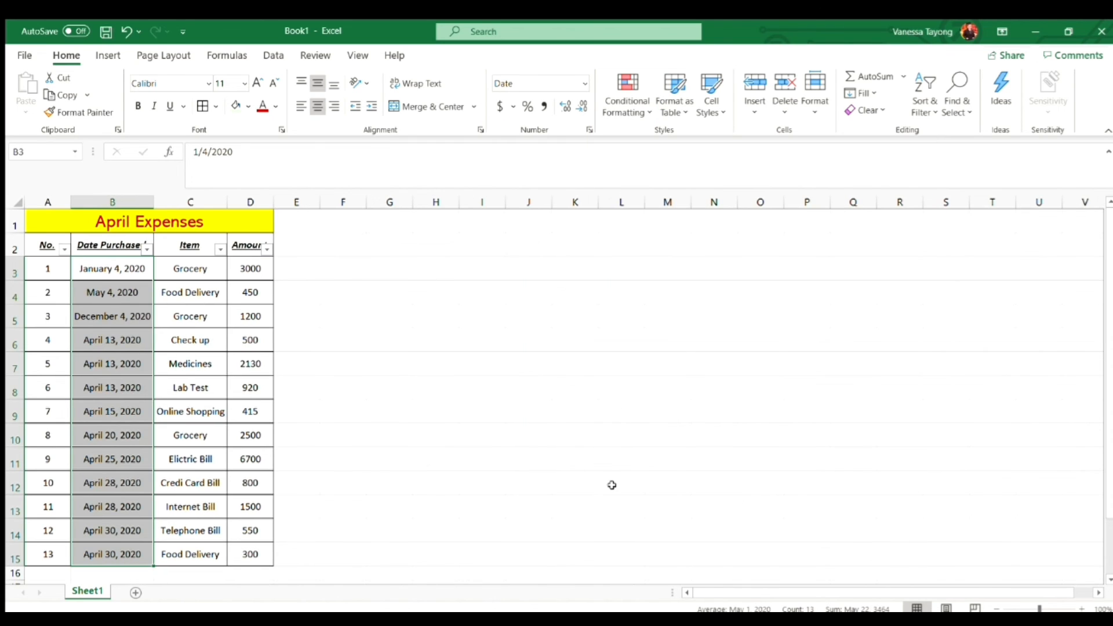
click(570, 466)
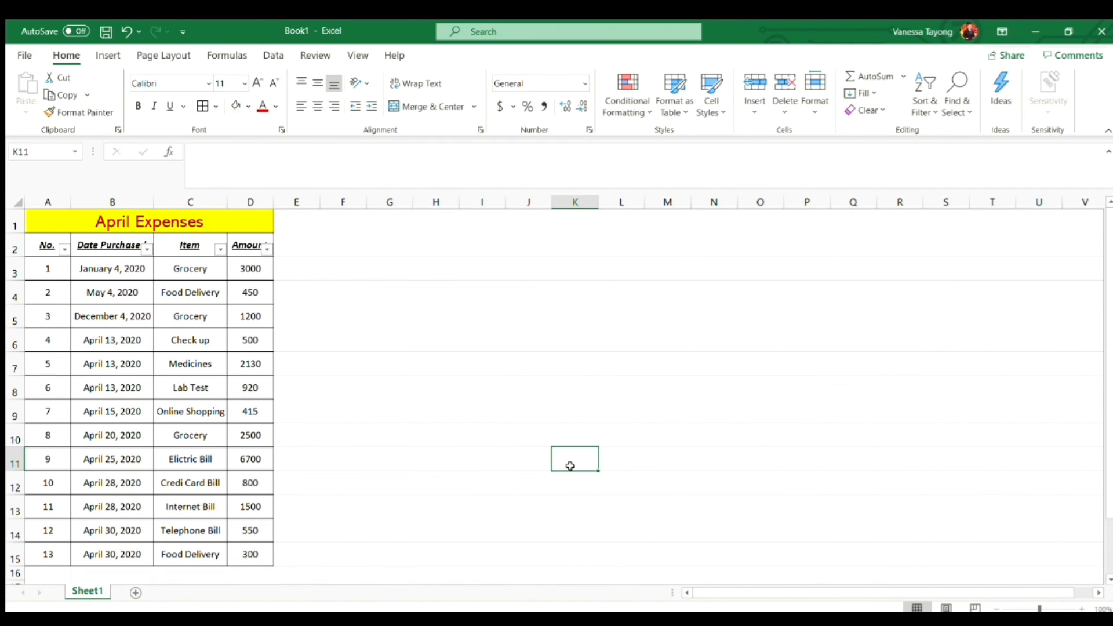
key(ctrl+z)
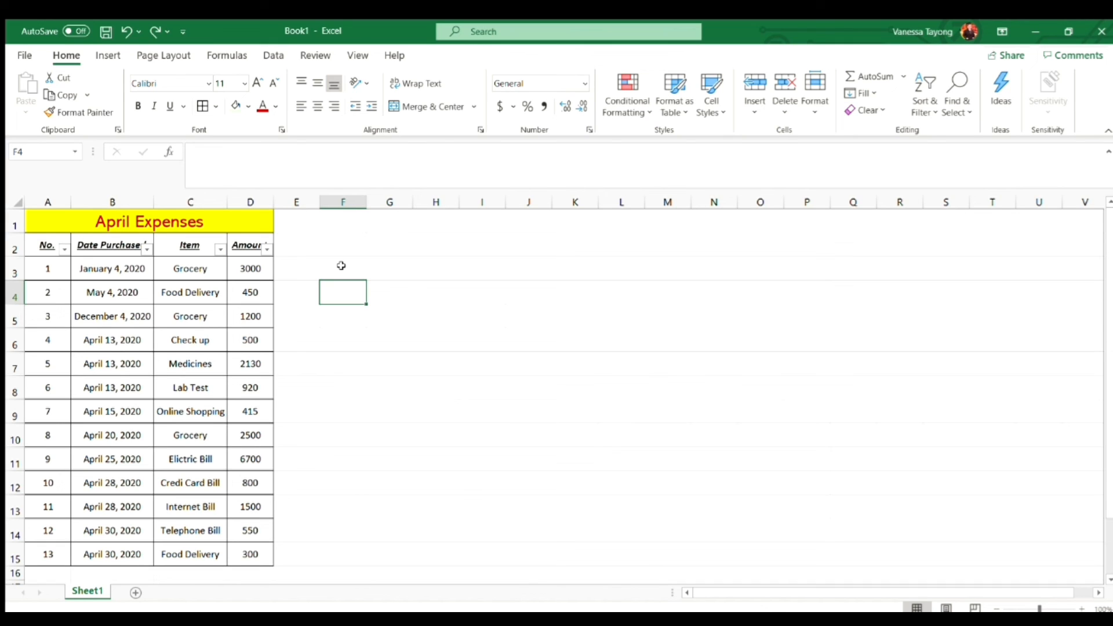
Step: Apply the Accounting format to the amounts in D3 to D15 and autofit the width of column D
drag(259, 268, 261, 553)
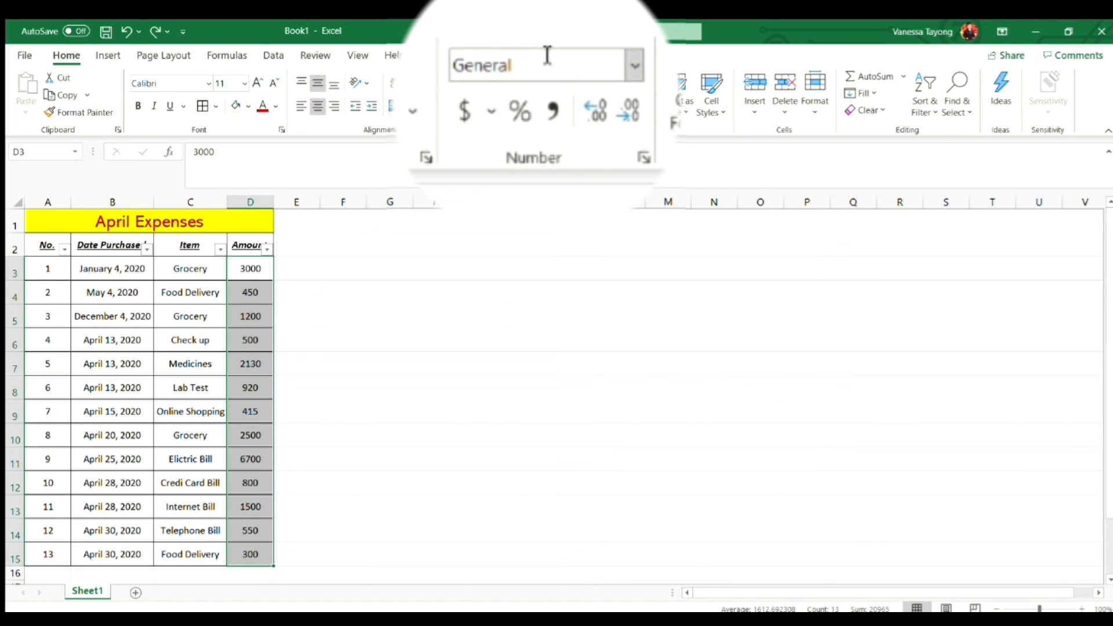
click(584, 83)
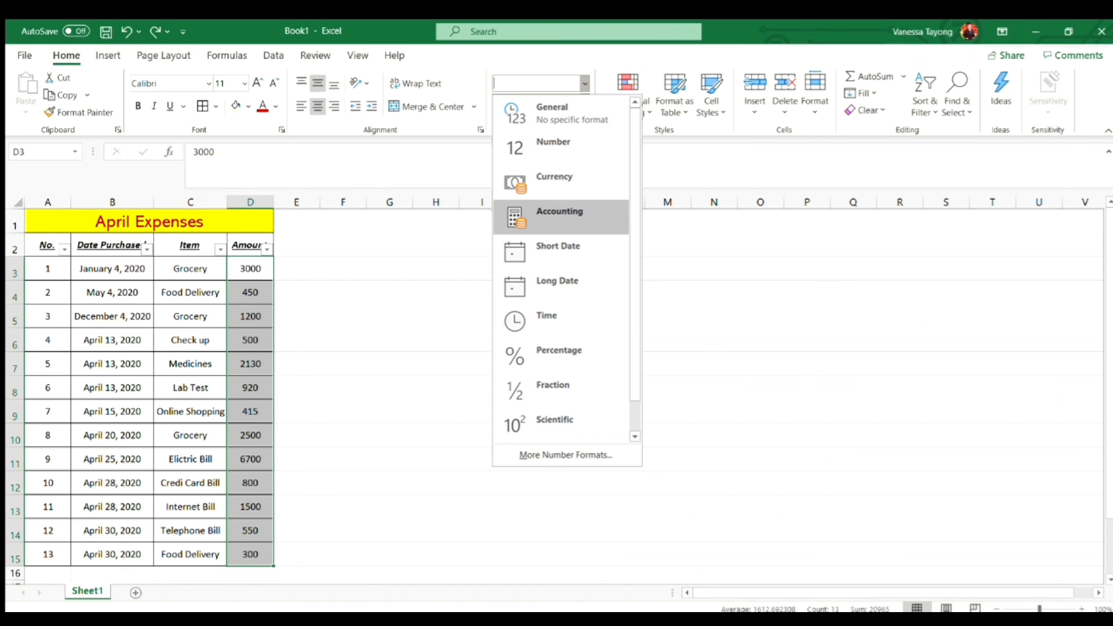
click(582, 216)
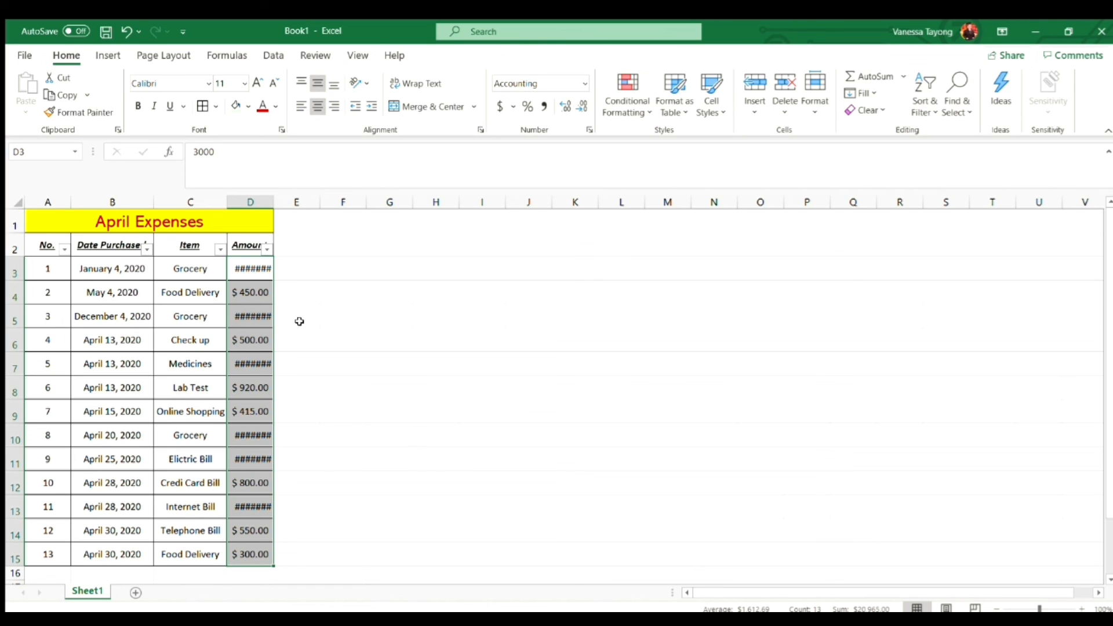
click(298, 271)
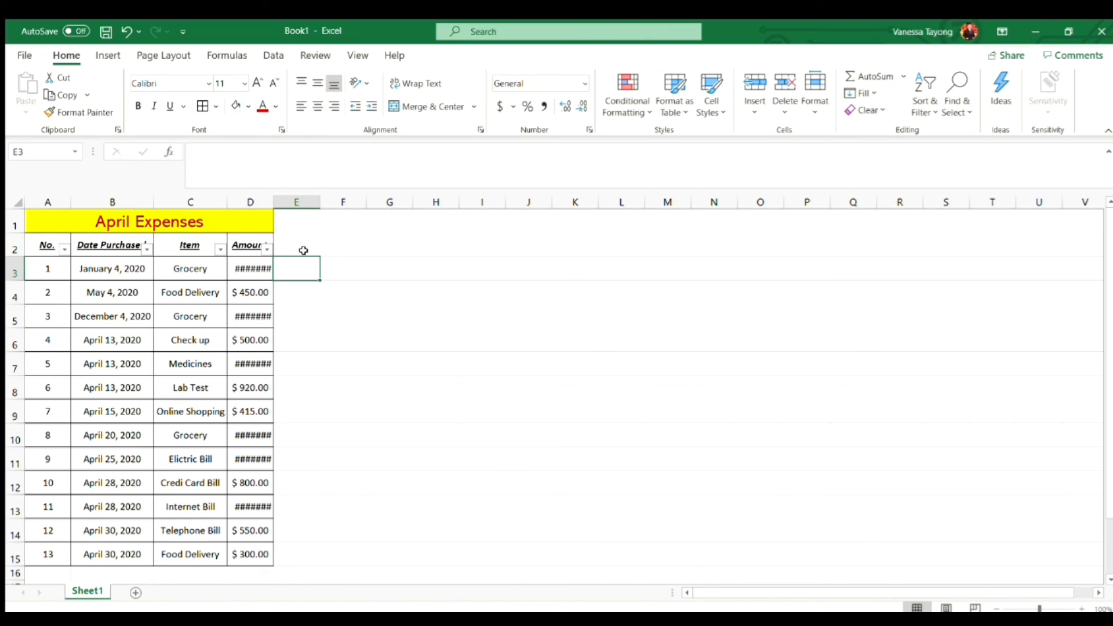
double_click(273, 200)
click(336, 286)
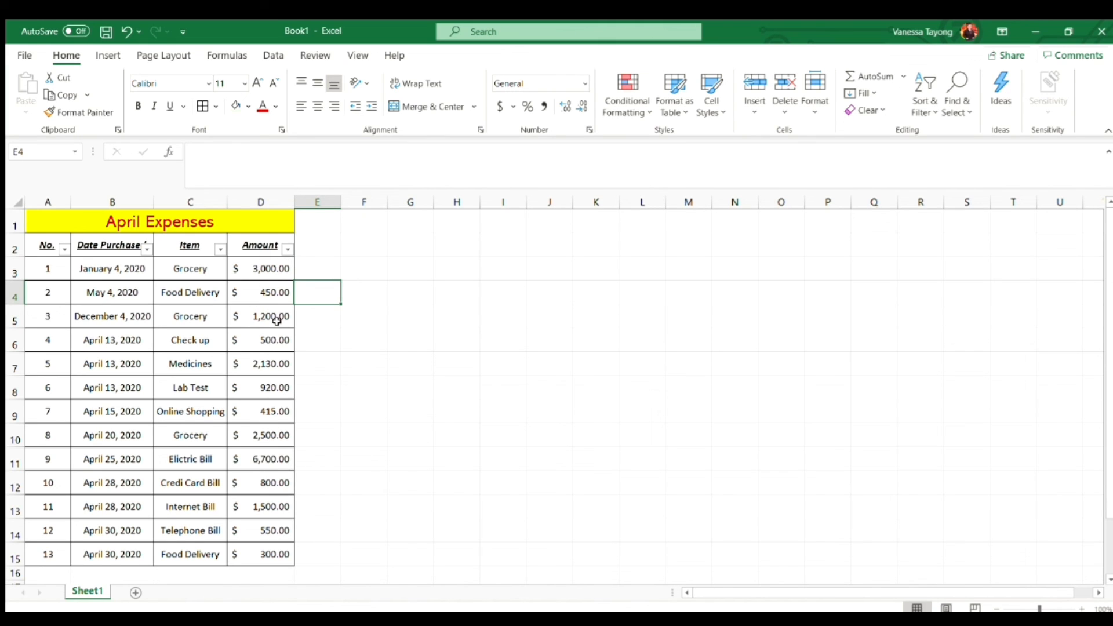
Step: Examine the currency symbol choices in the accounting format settings for the amounts in D3 to D15
drag(266, 268, 270, 551)
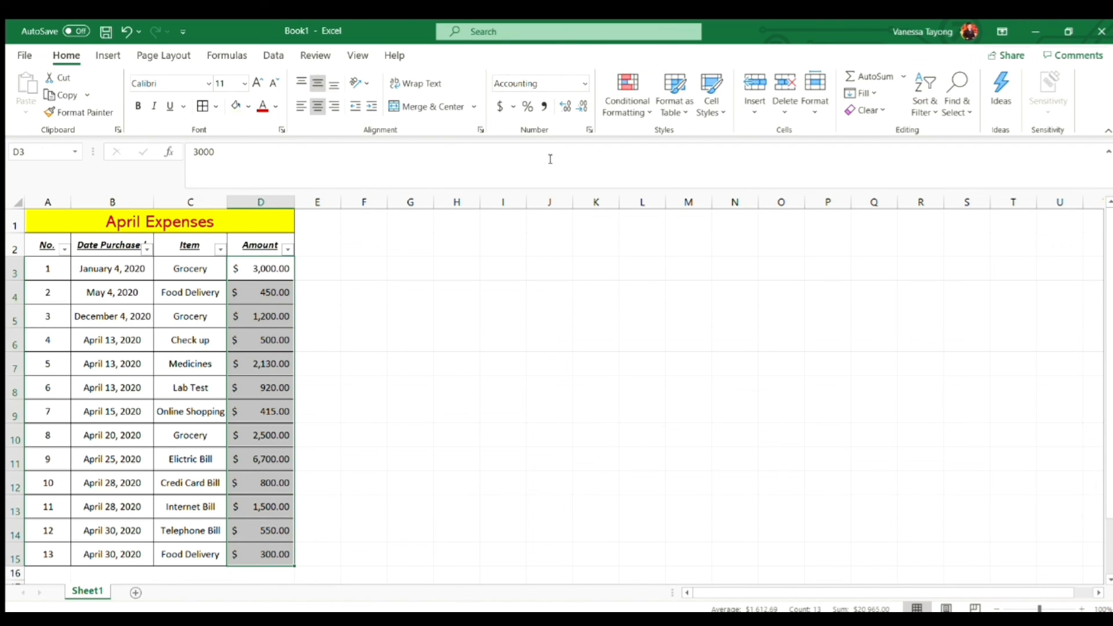
click(510, 107)
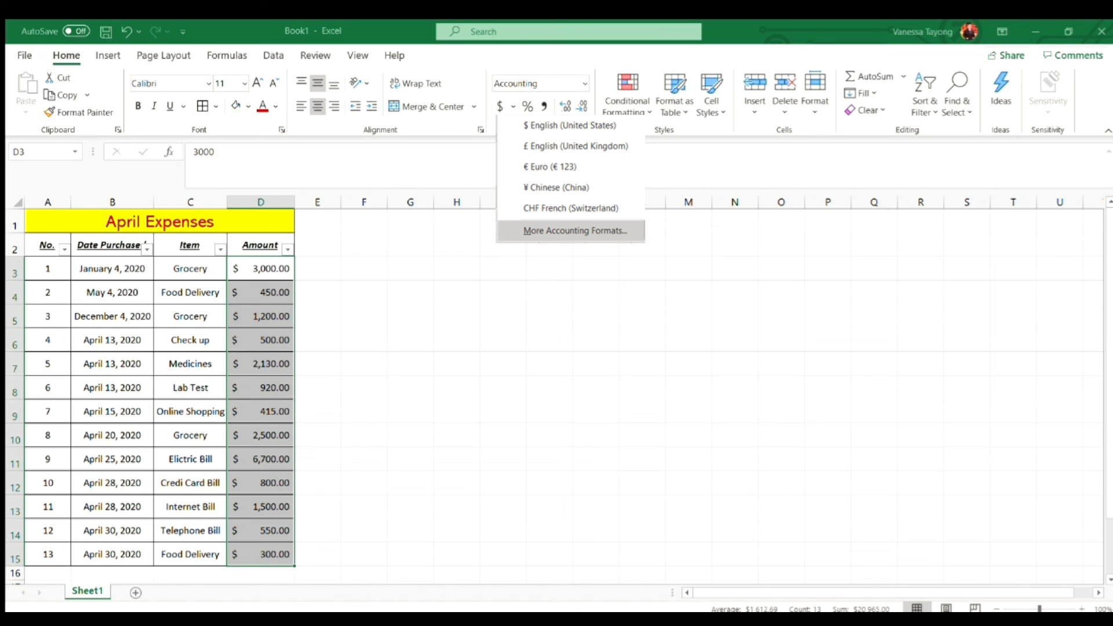
click(576, 230)
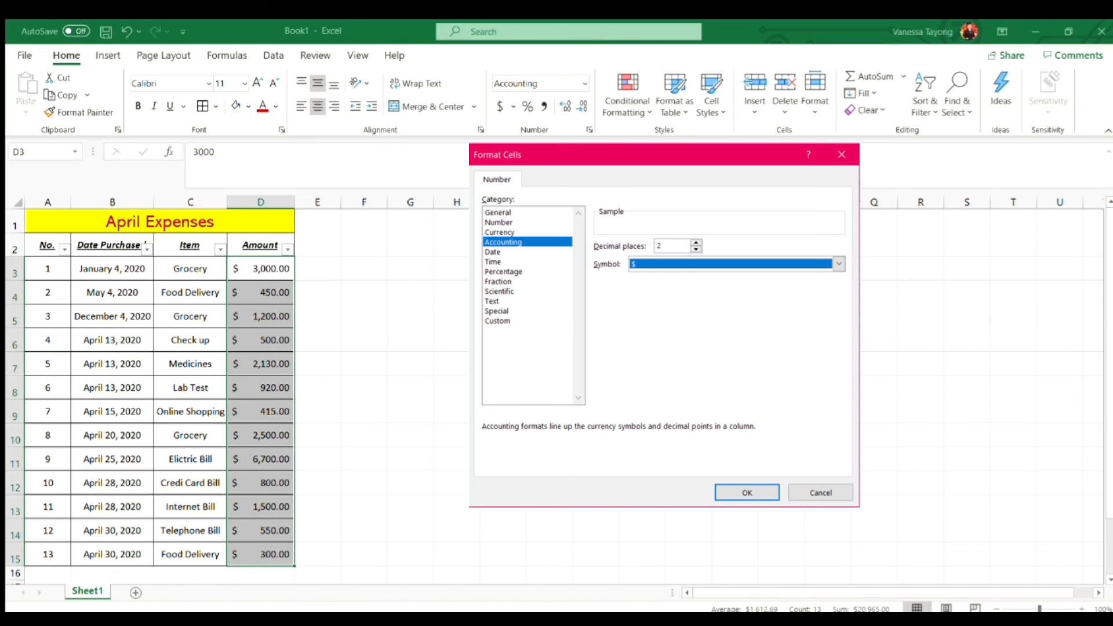
click(839, 264)
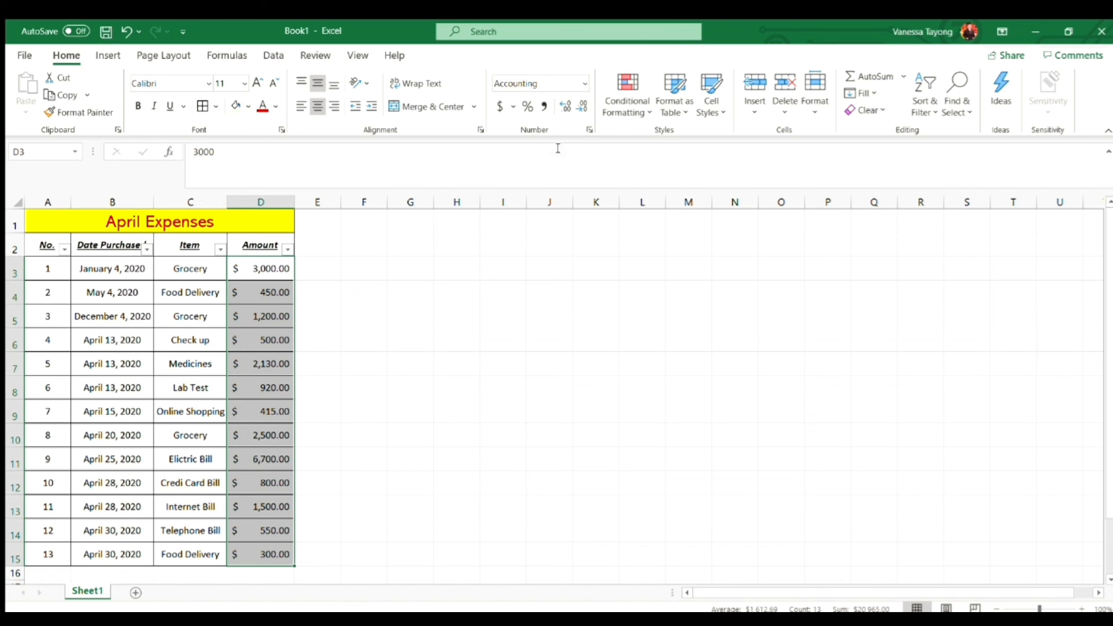
Step: Increase the amounts in D3 to D15 to six decimal places
click(550, 109)
click(549, 109)
click(550, 109)
click(550, 109)
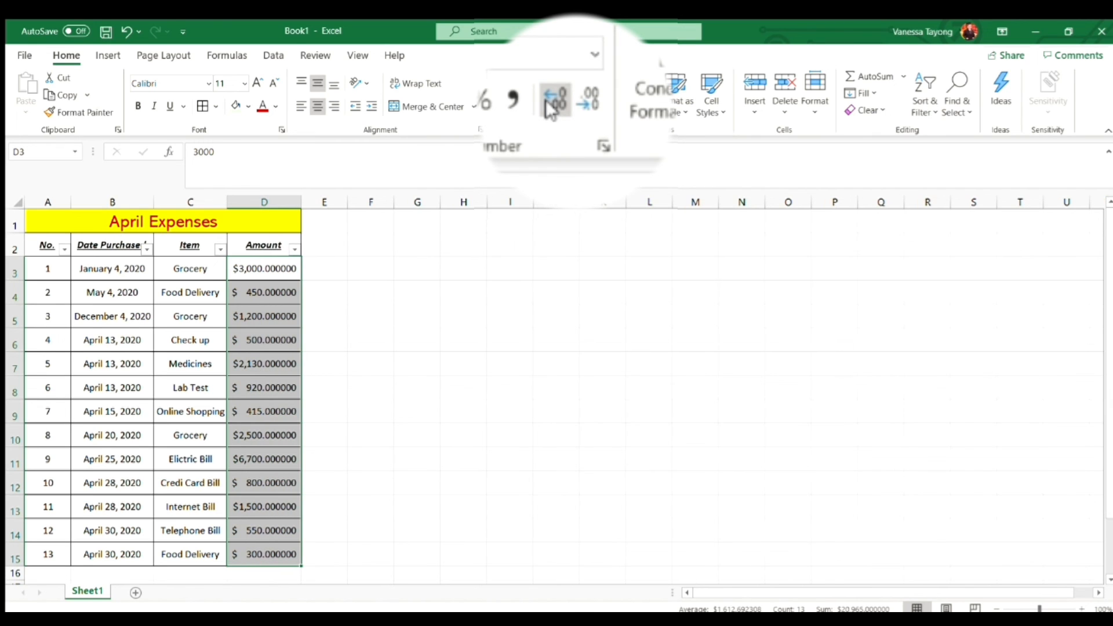
Step: Reduce the decimals of the amounts in D3 to D15 to one place and bring them back to two
click(587, 103)
click(587, 103)
click(586, 103)
click(587, 104)
click(587, 103)
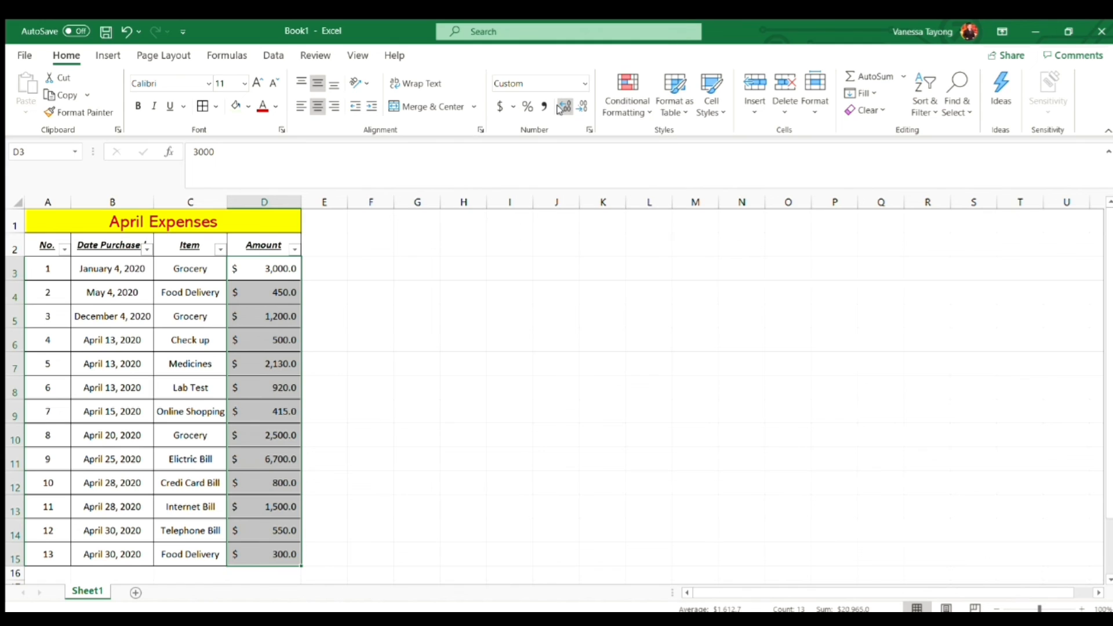
click(565, 106)
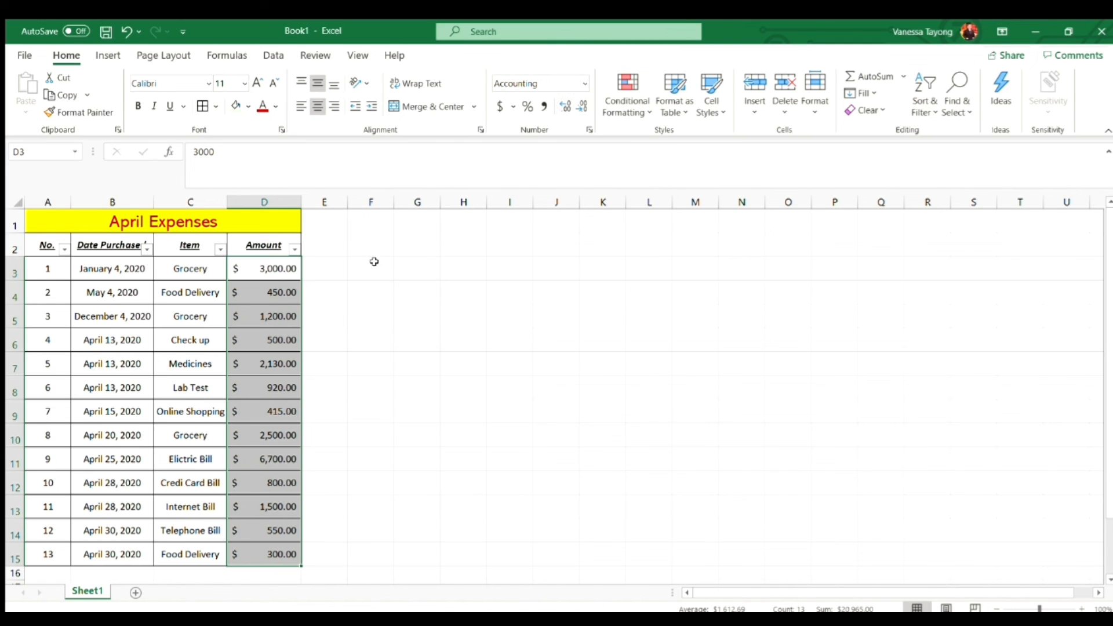
click(408, 260)
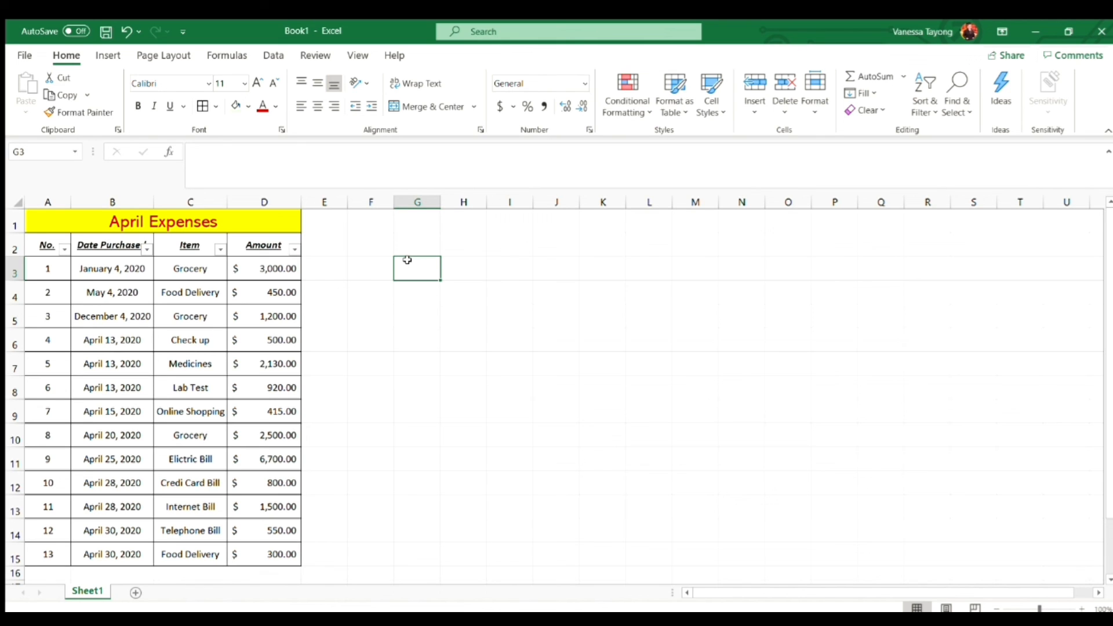
Step: Adjust the page margins in the print preview to move the table toward the page centre, with a top margin of about 2.14"
key(ctrl+p)
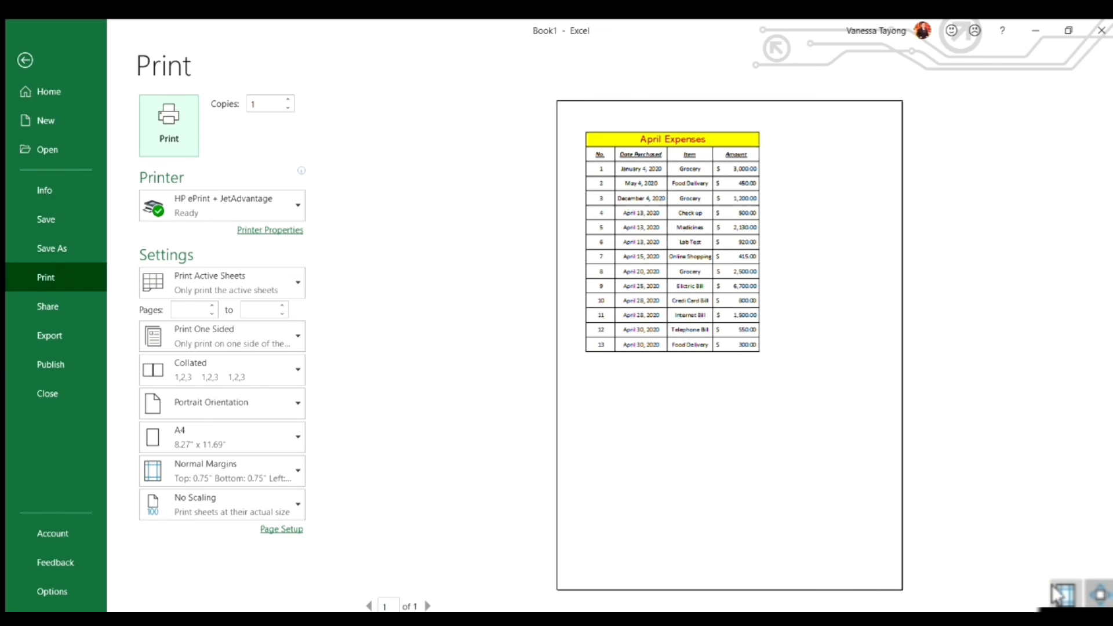
click(1057, 587)
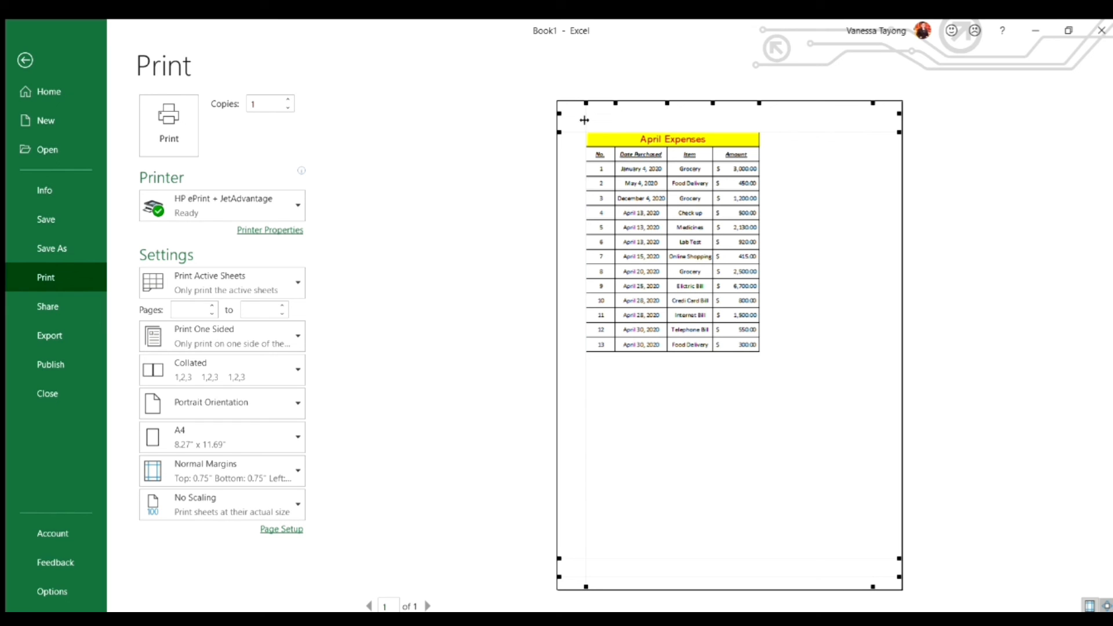
drag(584, 120, 645, 120)
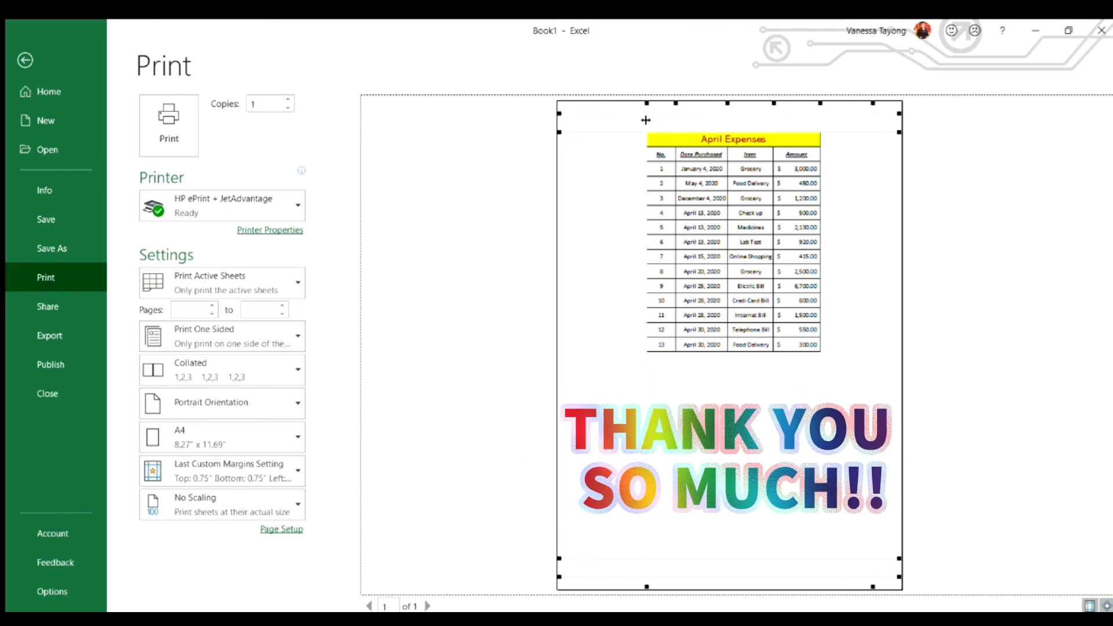
mouse_move(873, 116)
mouse_down()
mouse_move(834, 122)
mouse_move(875, 117)
mouse_up()
drag(647, 120, 623, 128)
drag(694, 131, 709, 190)
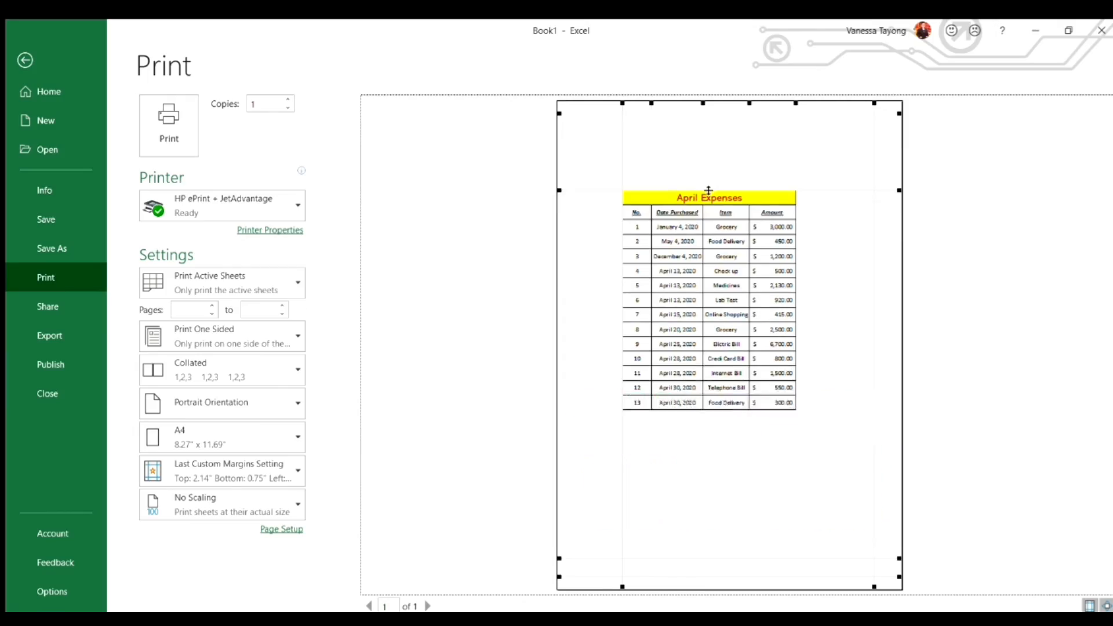